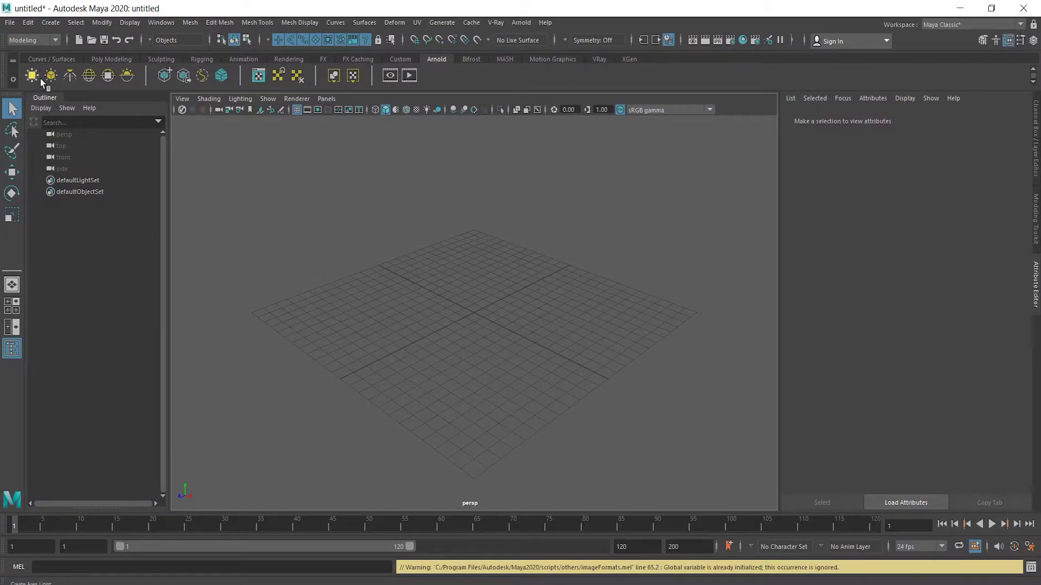
# Return to Maya and load deskk.jpg as a reference image plane in the front view
pyautogui.click(35, 60)
pyautogui.click(90, 59)
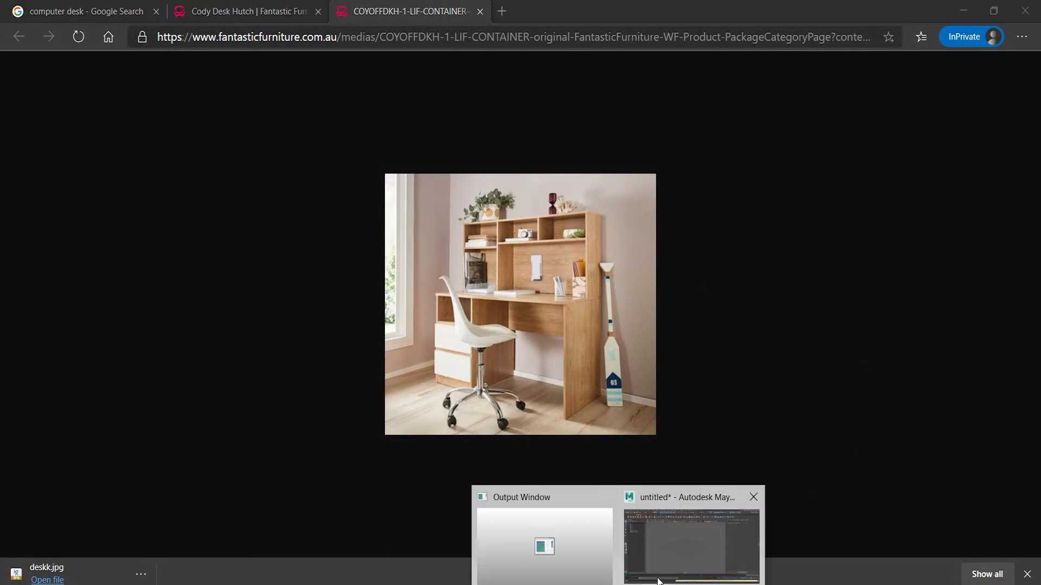
pyautogui.click(692, 534)
pyautogui.press('space')
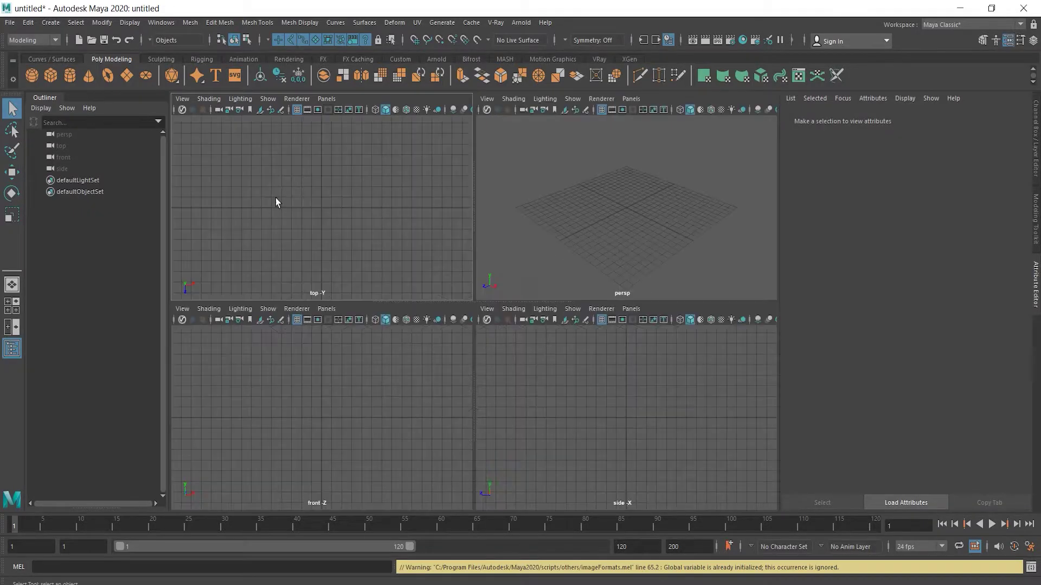
pyautogui.press('space')
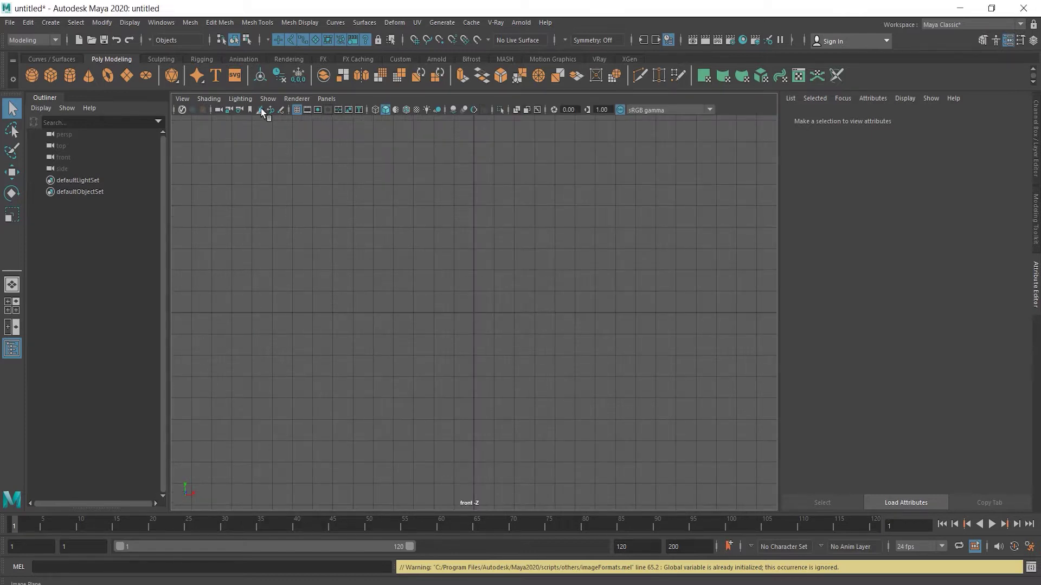
pyautogui.click(260, 110)
pyautogui.click(947, 493)
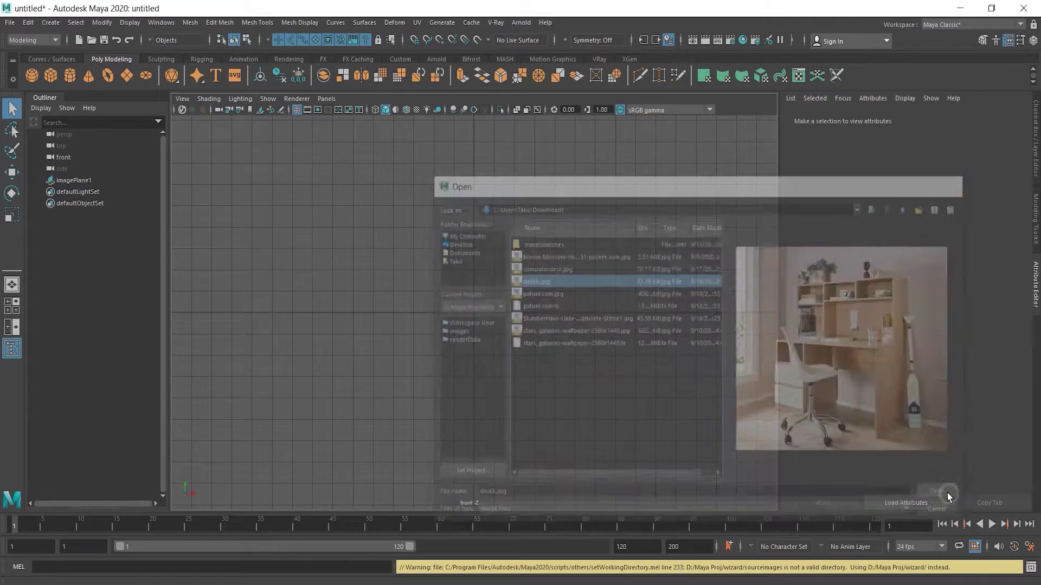
# Scale the reference image up uniformly and hide the grid in the front view
pyautogui.press('r')
pyautogui.moveTo(474, 313); pyautogui.dragTo(716, 378)
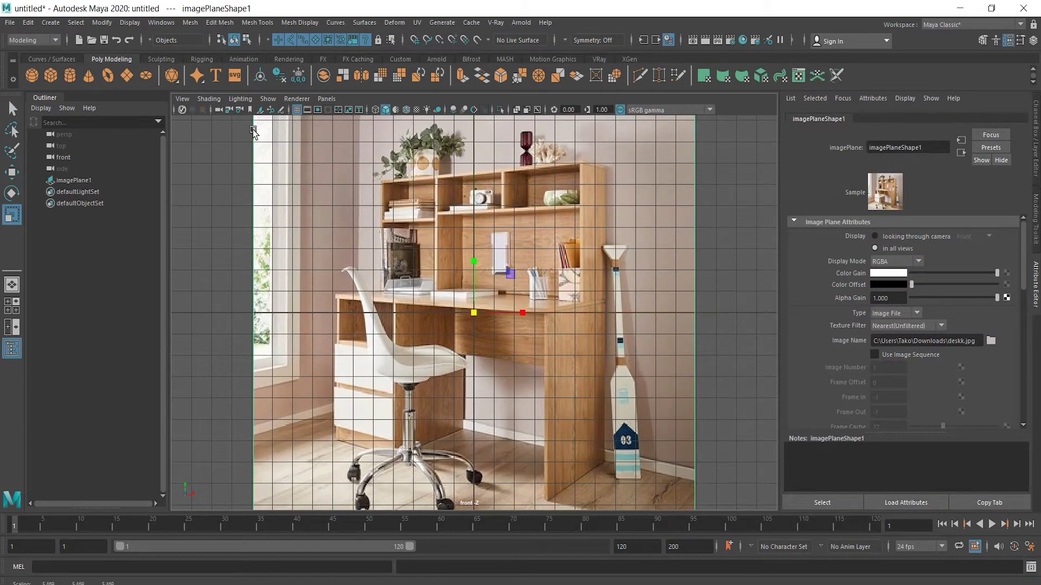
pyautogui.click(299, 110)
pyautogui.scroll(-3, 557, 277)
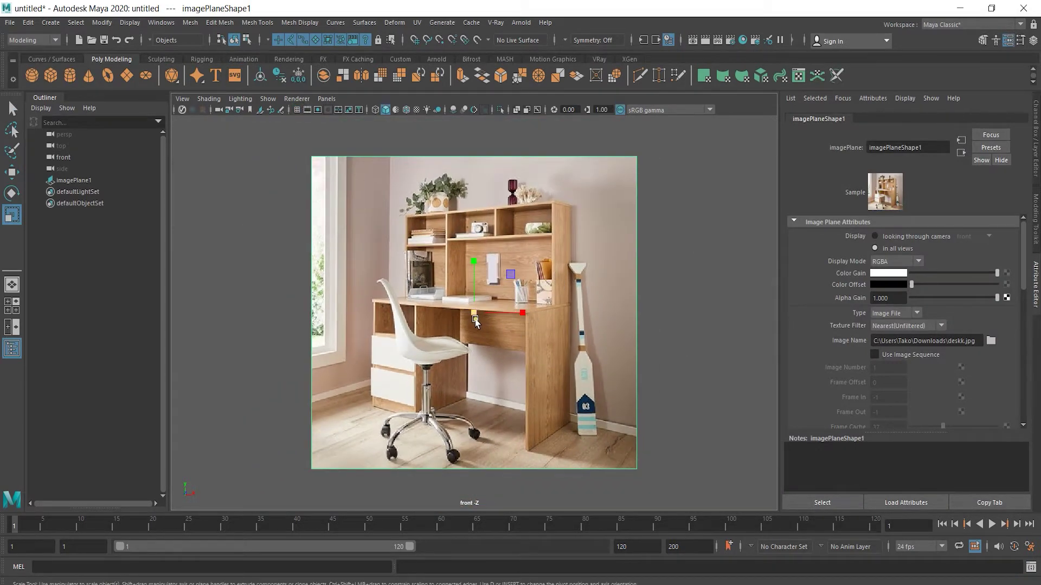
pyautogui.moveTo(475, 319); pyautogui.dragTo(521, 331)
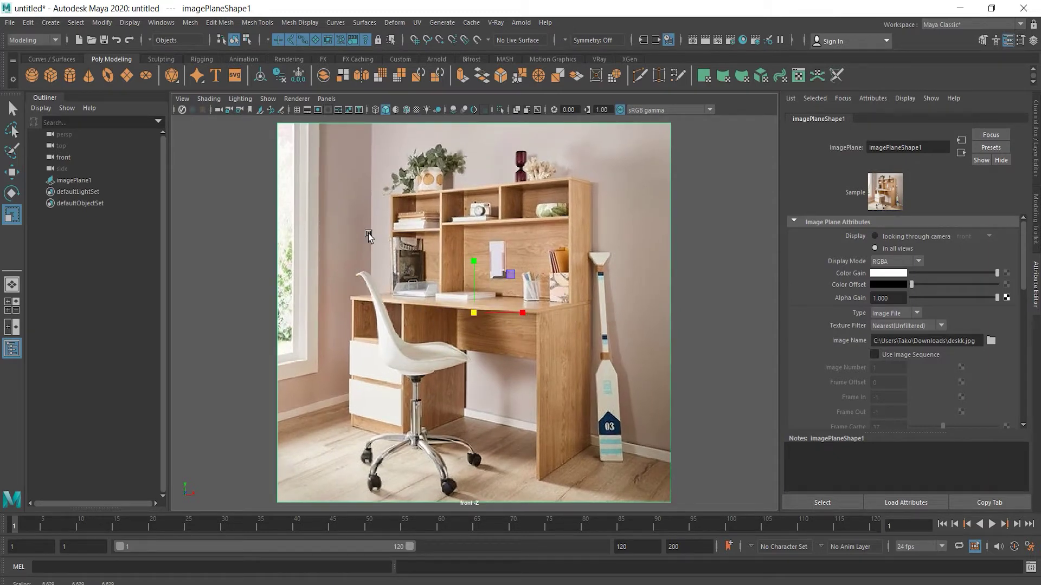
# Create a polygon cube and scale it into a thin tabletop board about 14 units wide and 4 units deep
pyautogui.click(50, 76)
pyautogui.moveTo(474, 312); pyautogui.dragTo(600, 336)
pyautogui.moveTo(474, 261); pyautogui.dragTo(472, 320)
pyautogui.press('space')
pyautogui.press('space')
pyautogui.keyDown('alt'); pyautogui.moveTo(465, 332); pyautogui.dragTo(376, 360); pyautogui.keyUp('alt')
pyautogui.keyDown('alt'); pyautogui.moveTo(376, 360); pyautogui.dragTo(481, 394, button='right'); pyautogui.keyUp('alt')
pyautogui.keyDown('alt'); pyautogui.moveTo(481, 394); pyautogui.dragTo(594, 382); pyautogui.keyUp('alt')
pyautogui.press('space')
pyautogui.press('space')
pyautogui.moveTo(522, 311); pyautogui.dragTo(536, 314)
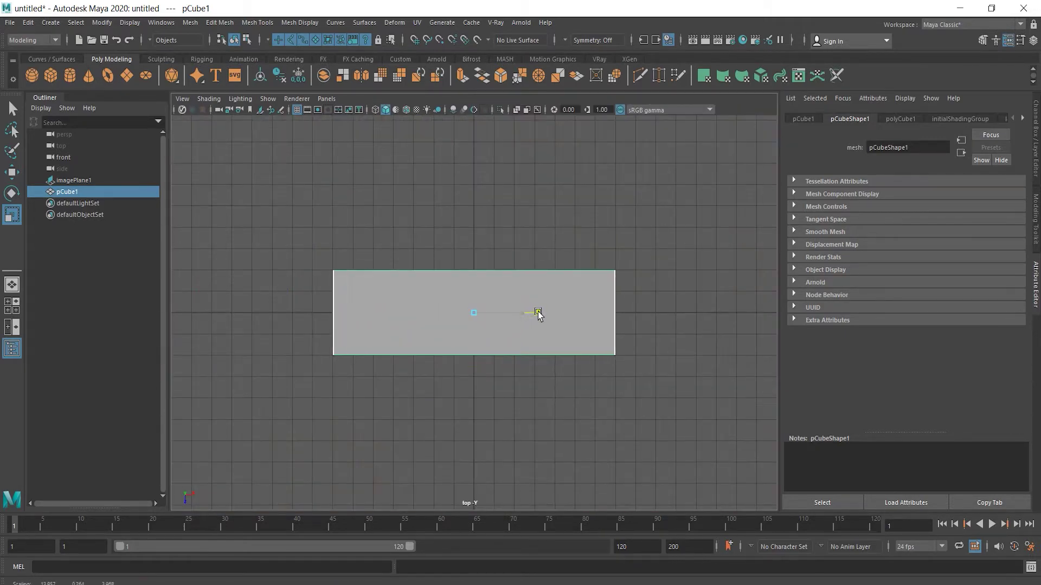
# Move the reference image back so that it stands well behind the tabletop
pyautogui.press('space')
pyautogui.click(667, 182)
pyautogui.press('space')
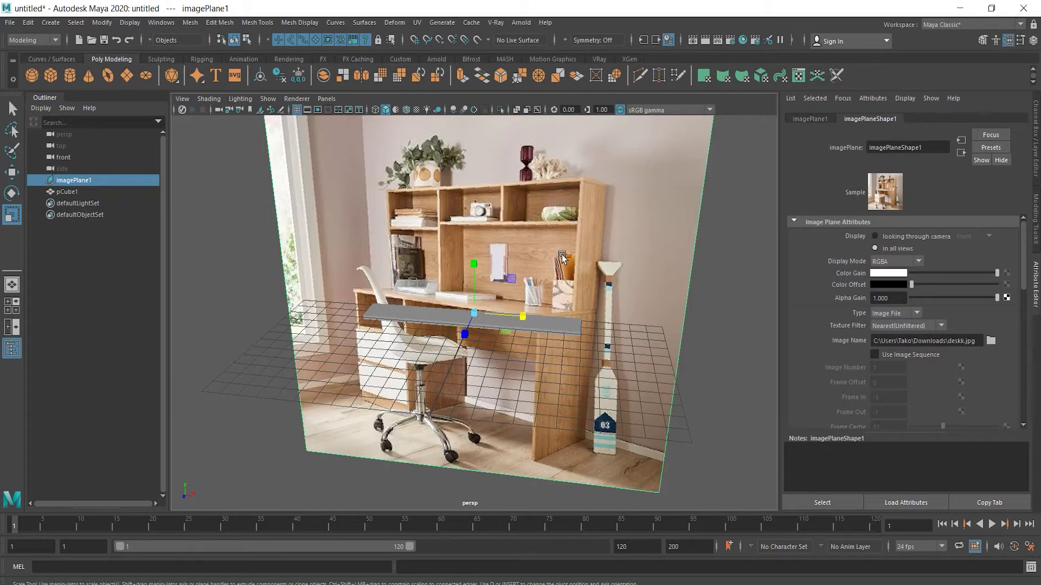
pyautogui.press('w')
pyautogui.moveTo(562, 257); pyautogui.dragTo(615, 232, button='middle')
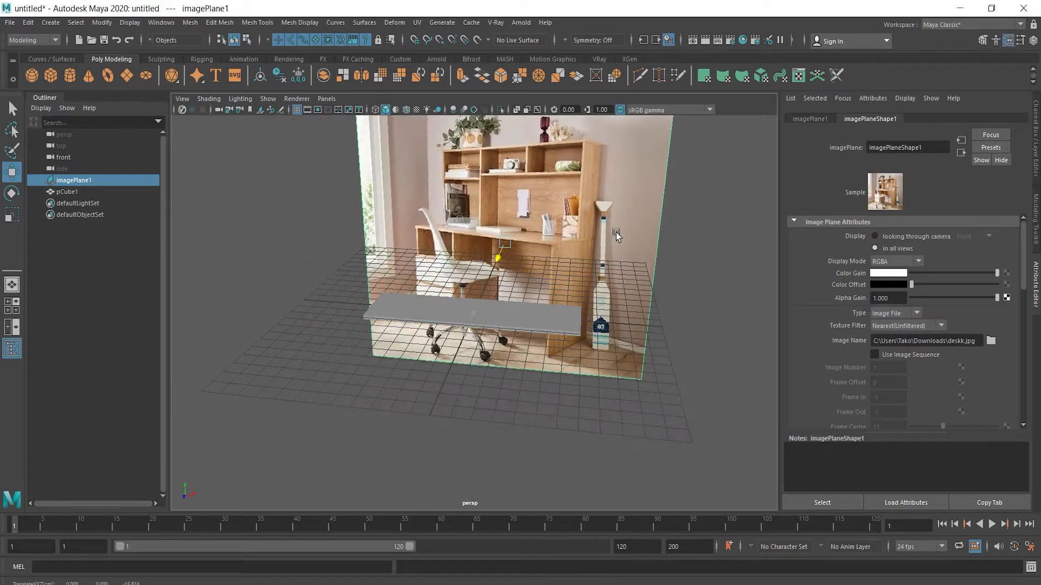
# Scale the tabletop from front to back in the top view to make it deeper
pyautogui.click(560, 332)
pyautogui.press('f')
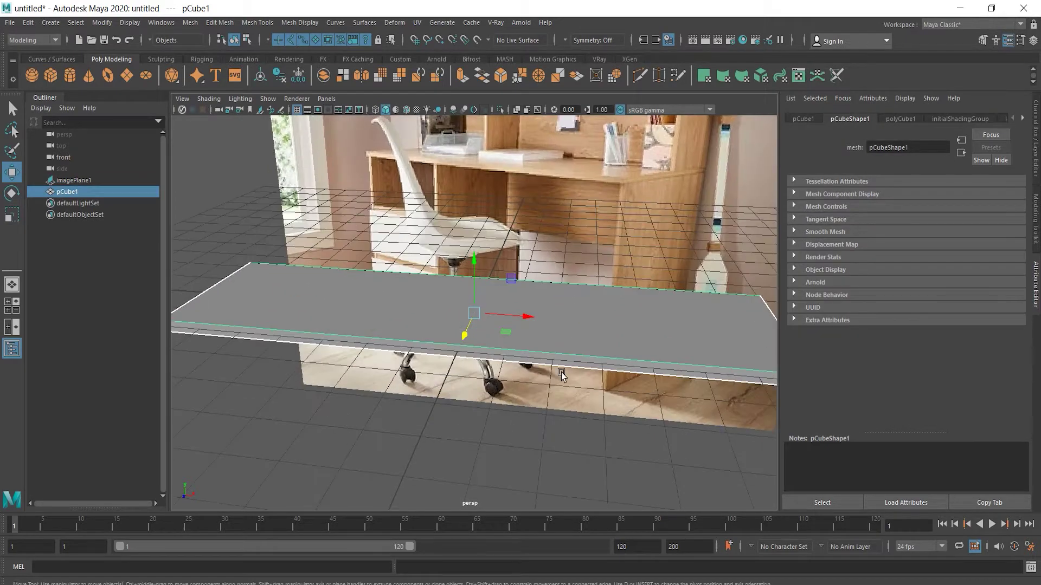
pyautogui.moveTo(562, 374)
pyautogui.keyDown('alt'); pyautogui.mouseDown()
pyautogui.moveTo(594, 372)
pyautogui.moveTo(569, 379)
pyautogui.mouseUp(); pyautogui.keyUp('alt')
pyautogui.scroll(-5, 560, 380)
pyautogui.press('space')
pyautogui.press('space')
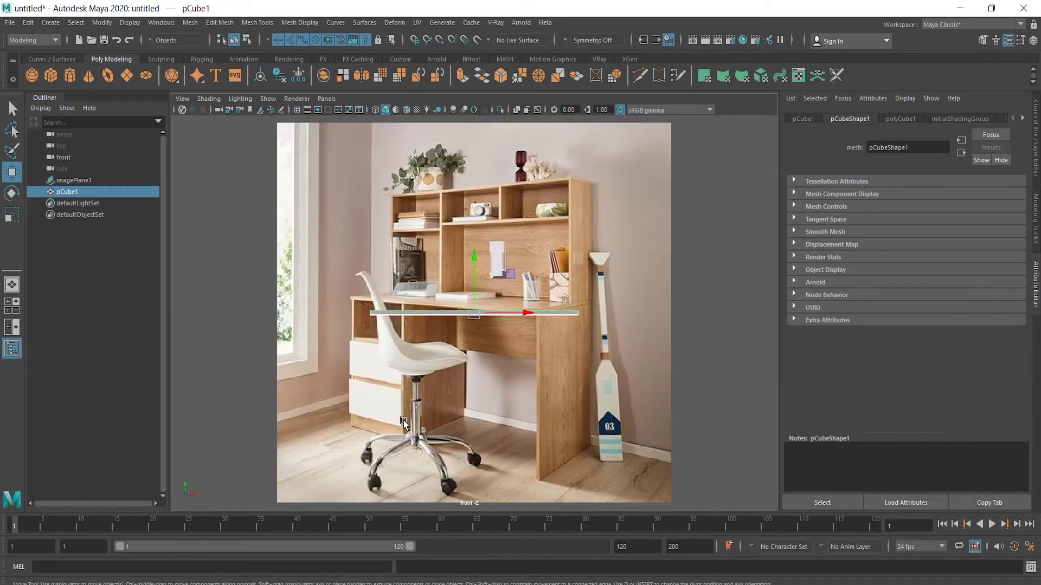
pyautogui.press('space')
pyautogui.press('space')
pyautogui.press('space')
pyautogui.press('space')
pyautogui.press('r')
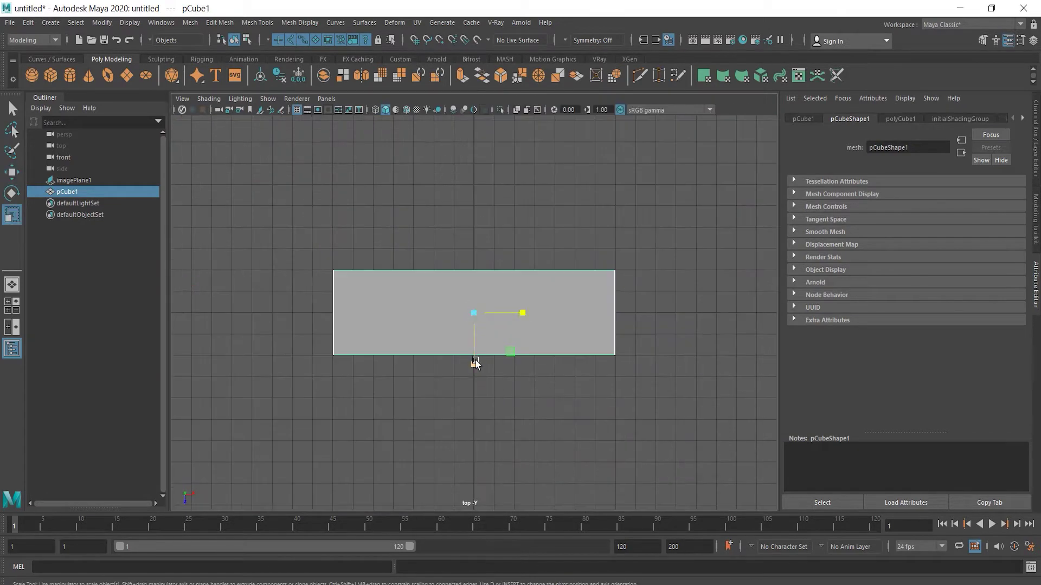
pyautogui.moveTo(476, 361); pyautogui.dragTo(510, 378)
pyautogui.press('space')
pyautogui.press('space')
pyautogui.click(659, 277)
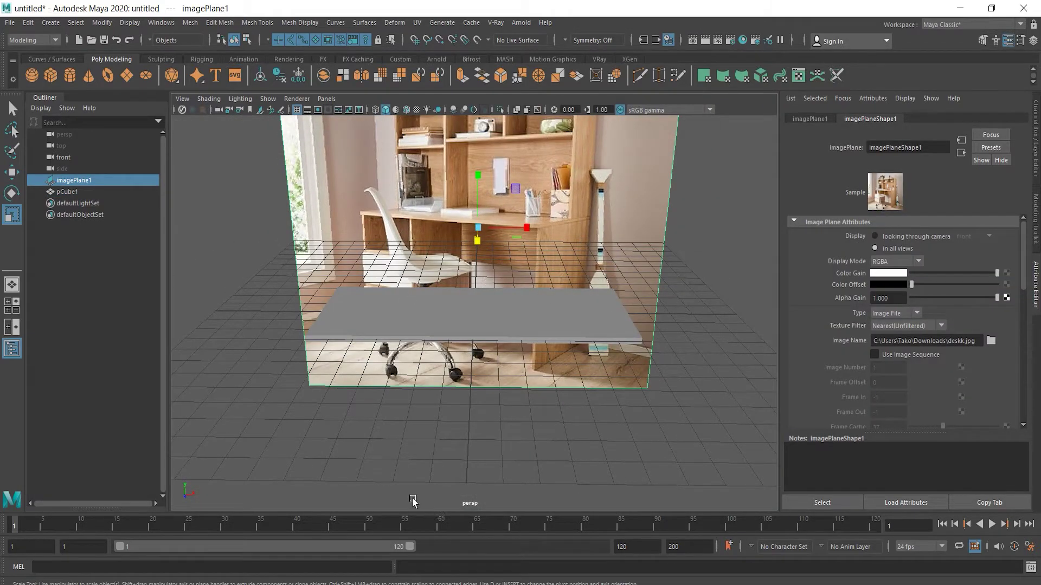
pyautogui.press('space')
pyautogui.press('space')
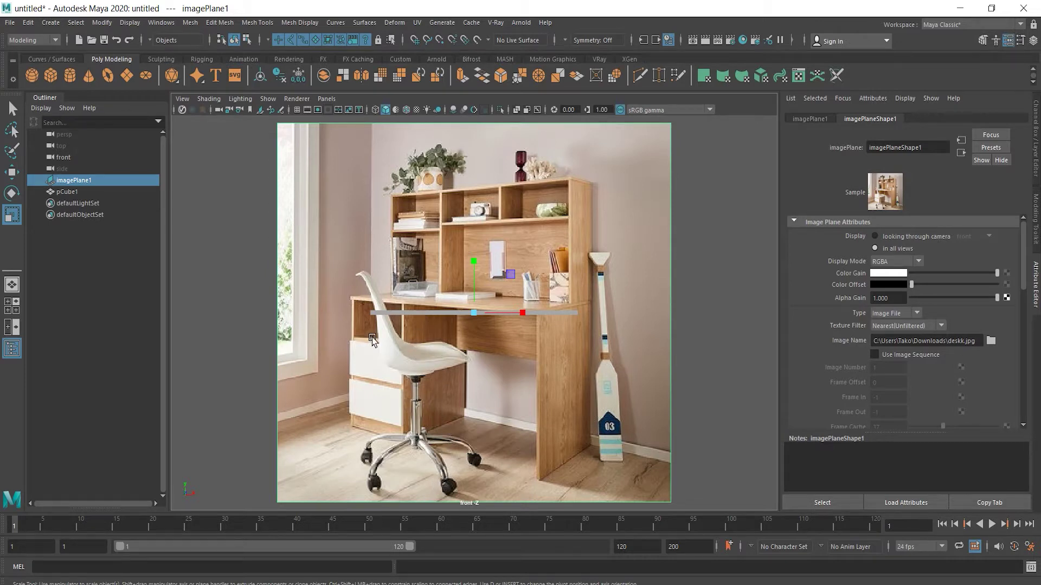
pyautogui.press('space')
pyautogui.press('space')
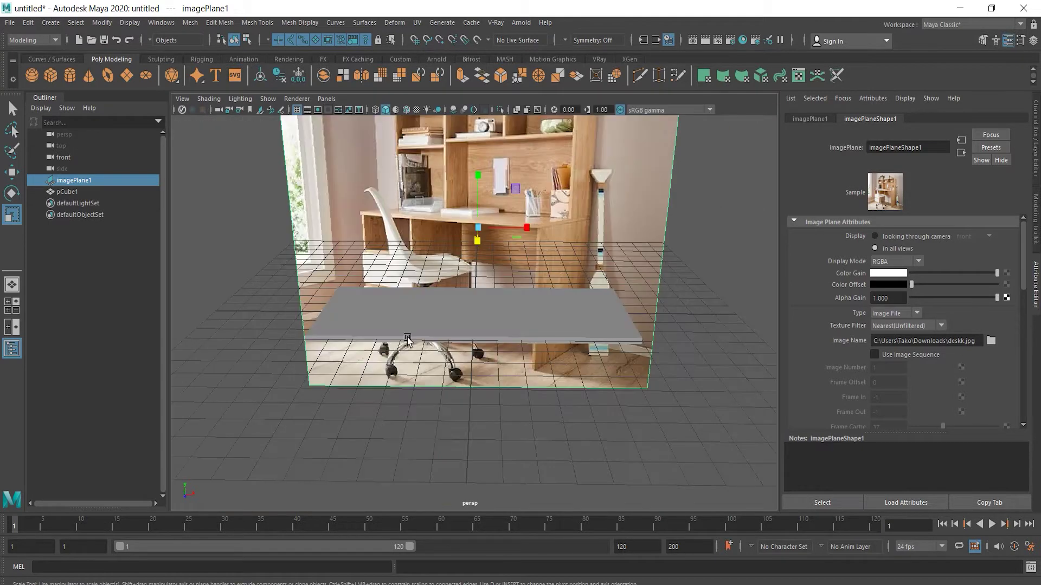
# Insert an edge loop very close to the left end of the tabletop with the Insert Edge Loop tool
pyautogui.click(411, 331)
pyautogui.press('space')
pyautogui.keyDown('alt'); pyautogui.moveTo(387, 295); pyautogui.dragTo(386, 313); pyautogui.keyUp('alt')
pyautogui.keyDown('shift'); pyautogui.moveTo(385, 312); pyautogui.dragTo(355, 309, button='right'); pyautogui.keyUp('shift')
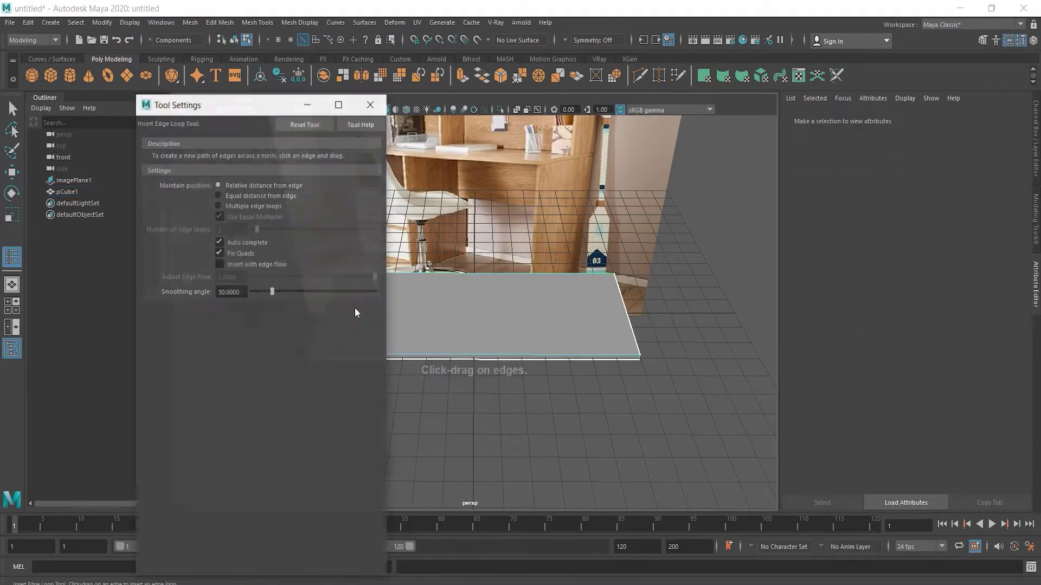
pyautogui.click(373, 104)
pyautogui.keyDown('alt'); pyautogui.moveTo(352, 301); pyautogui.dragTo(361, 340); pyautogui.keyUp('alt')
pyautogui.moveTo(332, 267); pyautogui.dragTo(328, 267)
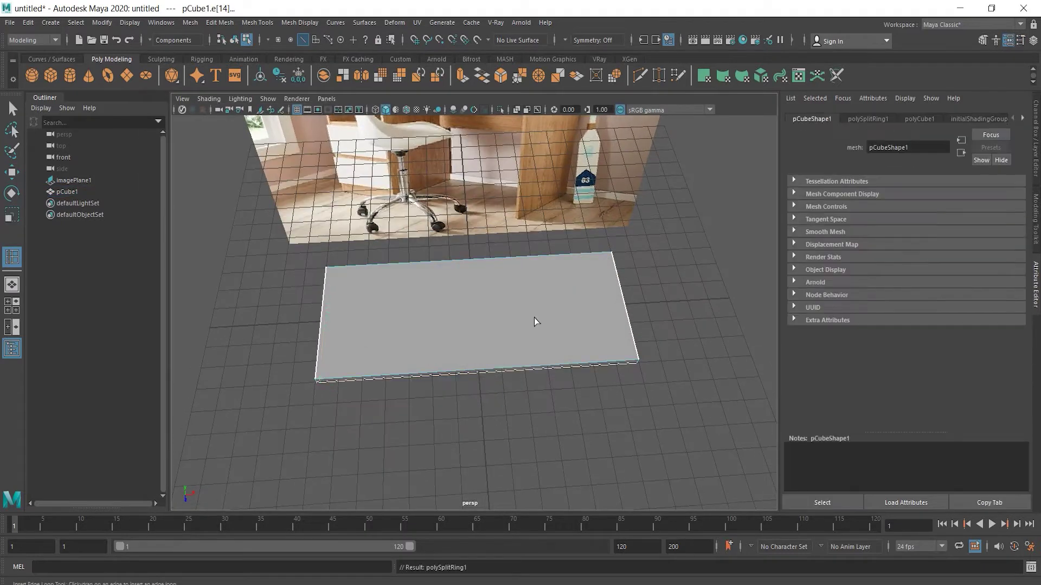
# Insert an edge loop very close to the right end of the tabletop and nudge it along its width
pyautogui.moveTo(604, 252); pyautogui.dragTo(610, 252)
pyautogui.click(609, 251)
pyautogui.press('w')
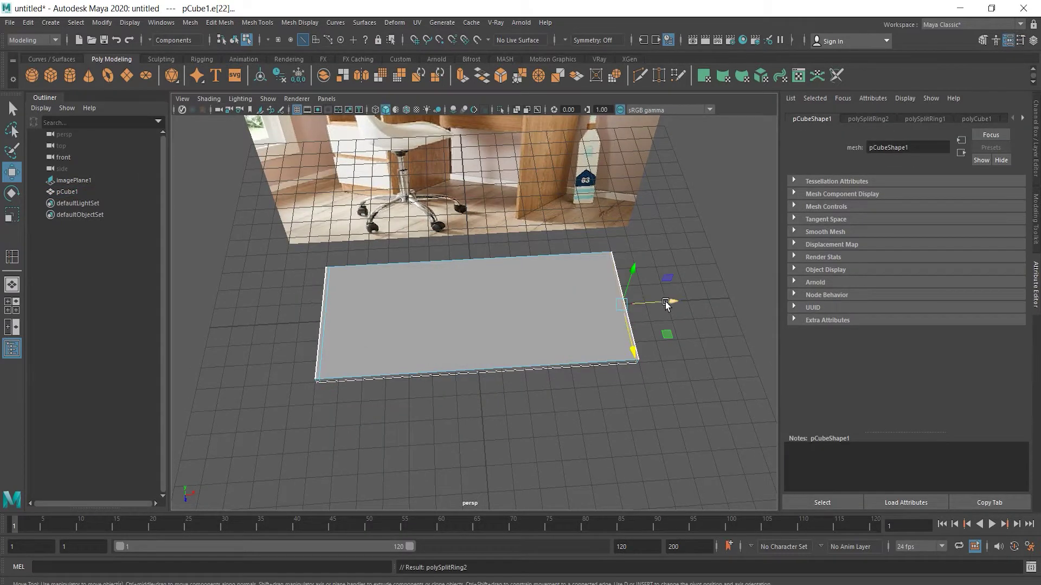
pyautogui.moveTo(671, 303); pyautogui.dragTo(670, 301)
pyautogui.click(380, 268)
pyautogui.press('F8')
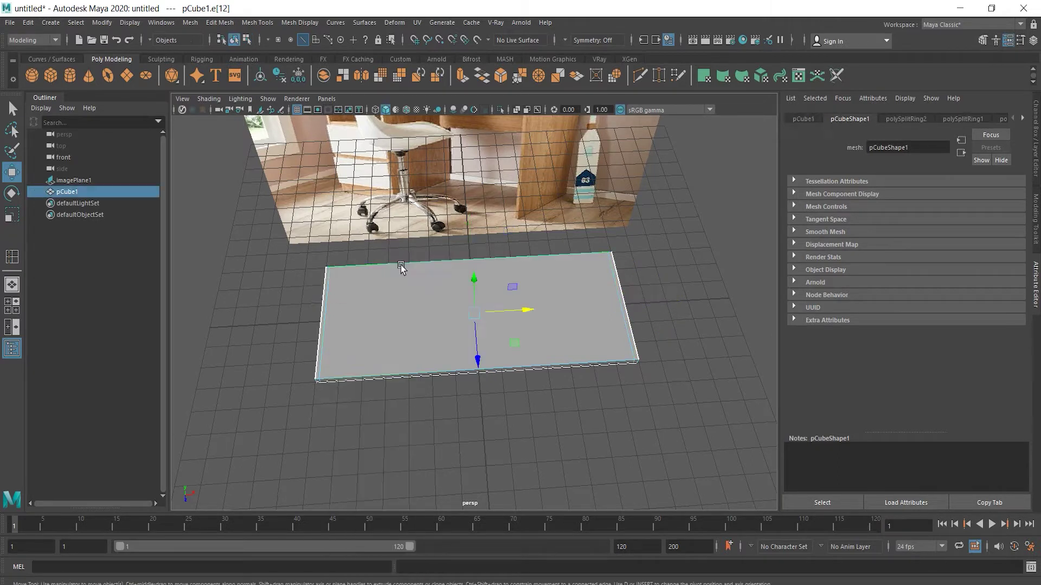
# Insert two closely spaced edge loops across the tabletop about a quarter of its width from the left end
pyautogui.moveTo(402, 314)
pyautogui.keyDown('alt'); pyautogui.mouseDown()
pyautogui.moveTo(408, 251)
pyautogui.moveTo(408, 298)
pyautogui.mouseUp(); pyautogui.keyUp('alt')
pyautogui.moveTo(407, 297); pyautogui.dragTo(408, 325, button='right')
pyautogui.rightClick(408, 298)
pyautogui.moveTo(390, 284); pyautogui.dragTo(404, 281, button='right')
pyautogui.press('q')
pyautogui.keyDown('shift'); pyautogui.moveTo(396, 301); pyautogui.dragTo(387, 308, button='right'); pyautogui.keyUp('shift')
pyautogui.moveTo(391, 279); pyautogui.dragTo(404, 283)
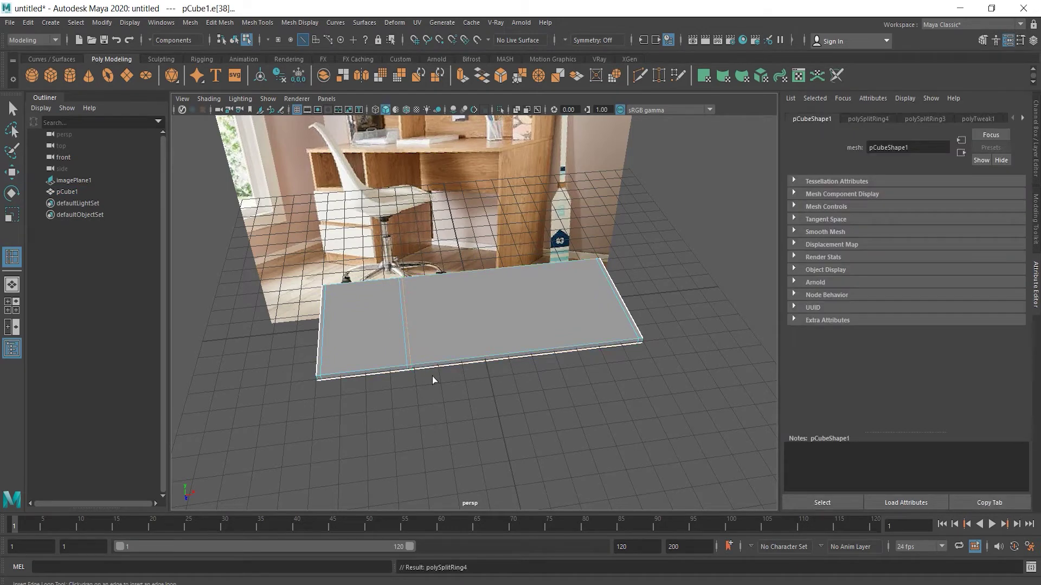
# Insert a second edge loop just inside each end loop of the tabletop and adjust the right one's position
pyautogui.moveTo(329, 290); pyautogui.dragTo(606, 260)
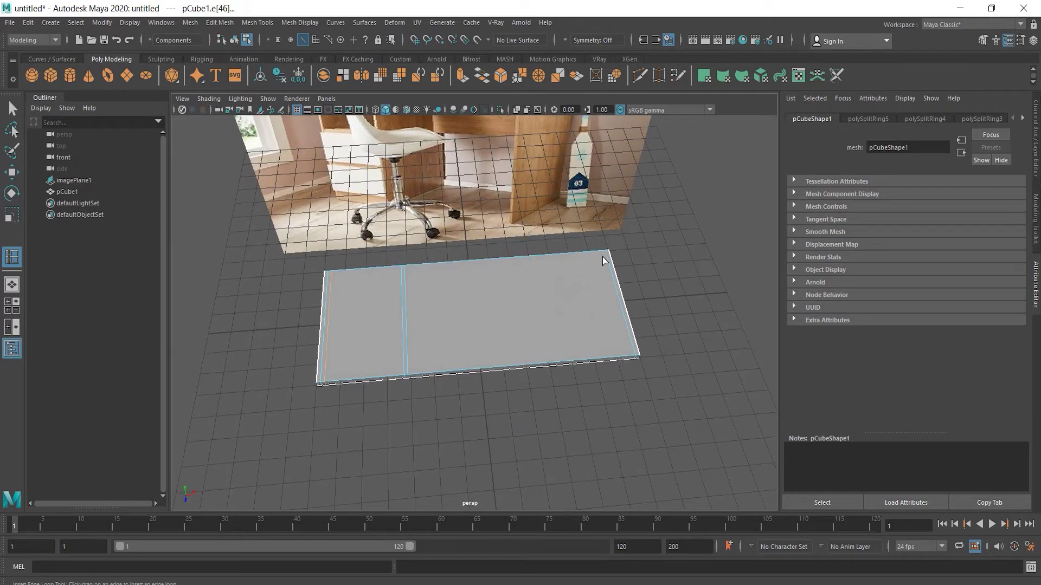
pyautogui.hotkey('ctrl', 'z')
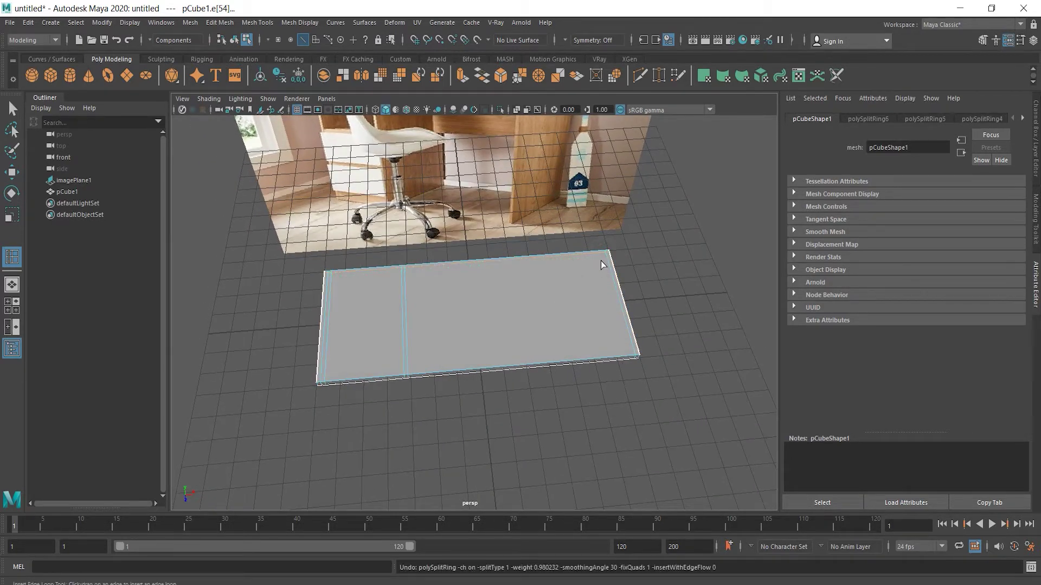
pyautogui.moveTo(600, 254); pyautogui.dragTo(601, 253)
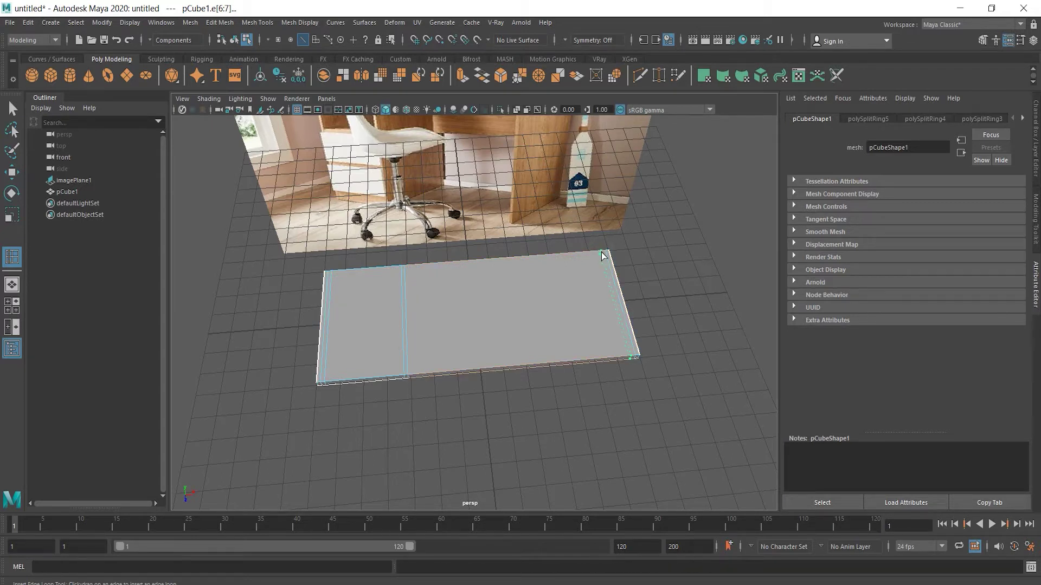
pyautogui.moveTo(601, 252); pyautogui.dragTo(602, 251)
pyautogui.press('w')
pyautogui.moveTo(634, 302); pyautogui.dragTo(634, 302)
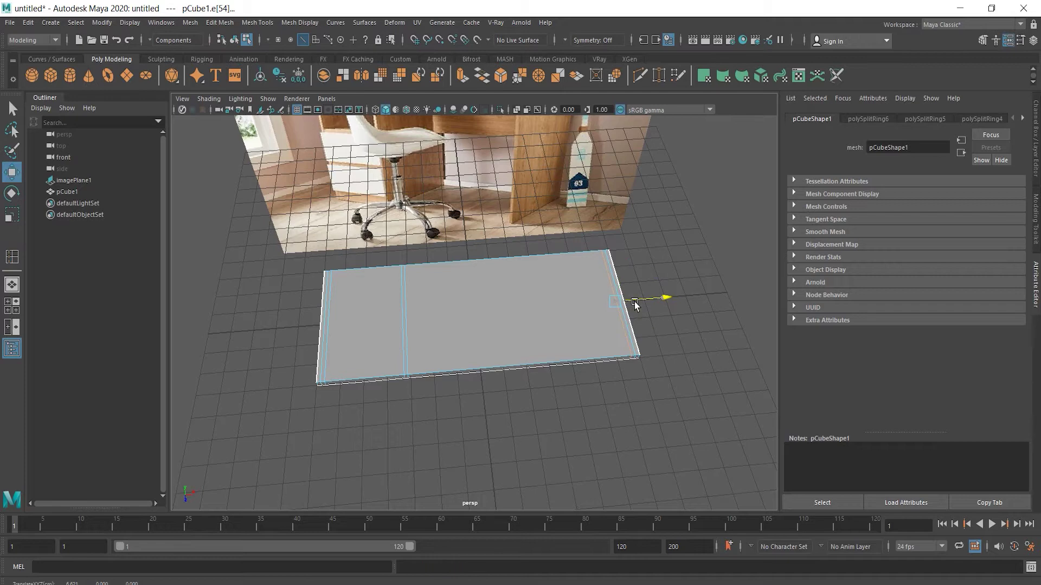
pyautogui.click(661, 318)
# Insert a lengthwise edge loop close to the back edge of the tabletop
pyautogui.press('q')
pyautogui.keyDown('shift'); pyautogui.rightClick(501, 303); pyautogui.keyUp('shift')
pyautogui.moveTo(511, 291); pyautogui.dragTo(458, 320, button='right')
pyautogui.moveTo(506, 283)
pyautogui.keyDown('alt'); pyautogui.mouseDown()
pyautogui.moveTo(507, 304)
pyautogui.moveTo(496, 269)
pyautogui.mouseUp(); pyautogui.keyUp('alt')
pyautogui.keyDown('alt'); pyautogui.moveTo(437, 281); pyautogui.dragTo(458, 345, button='middle'); pyautogui.keyUp('alt')
pyautogui.keyDown('alt'); pyautogui.moveTo(458, 345); pyautogui.dragTo(449, 388); pyautogui.keyUp('alt')
pyautogui.moveTo(354, 346); pyautogui.dragTo(355, 339)
pyautogui.press('q')
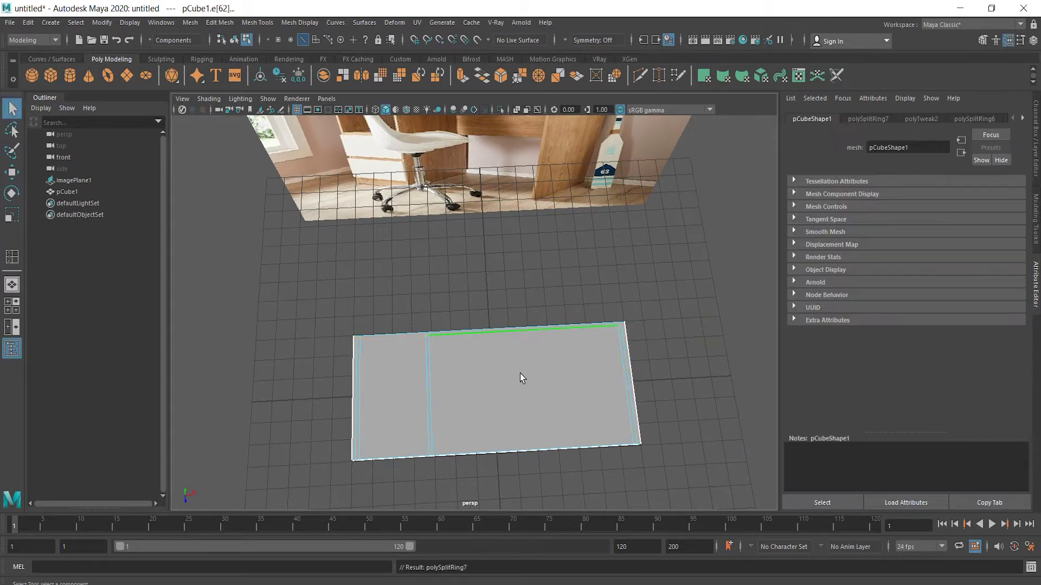
# Select the narrow faces on the tabletop's underside for the left, inner and right legs
pyautogui.keyDown('alt'); pyautogui.moveTo(519, 374); pyautogui.dragTo(515, 265); pyautogui.keyUp('alt')
pyautogui.moveTo(368, 298); pyautogui.dragTo(365, 325, button='right')
pyautogui.click(393, 294)
pyautogui.keyDown('shift'); pyautogui.click(420, 296); pyautogui.keyUp('shift')
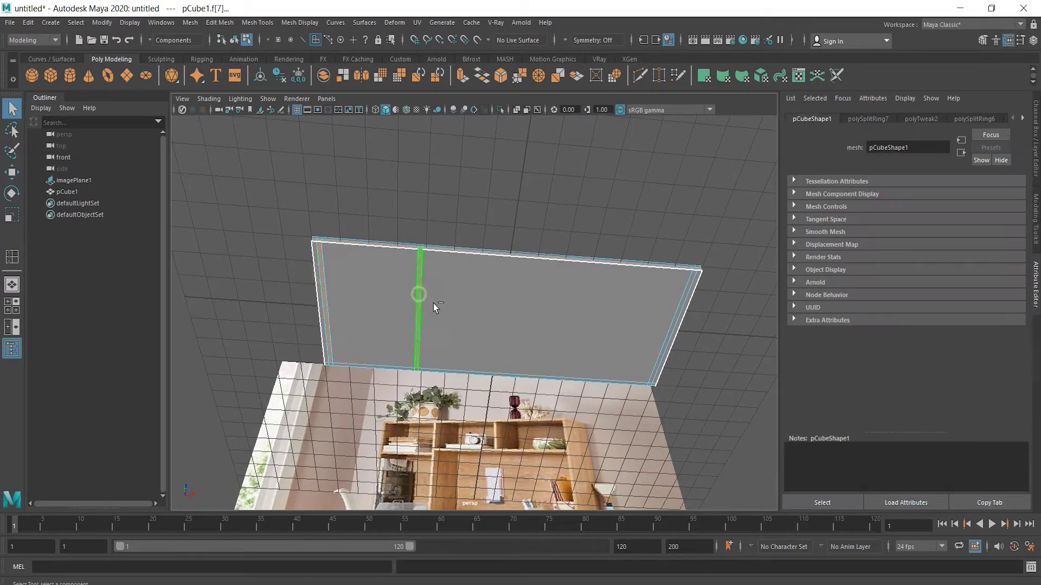
pyautogui.keyDown('shift'); pyautogui.click(682, 308); pyautogui.keyUp('shift')
pyautogui.keyDown('alt'); pyautogui.moveTo(682, 309); pyautogui.dragTo(564, 463); pyautogui.keyUp('alt')
pyautogui.scroll(-2, 565, 463)
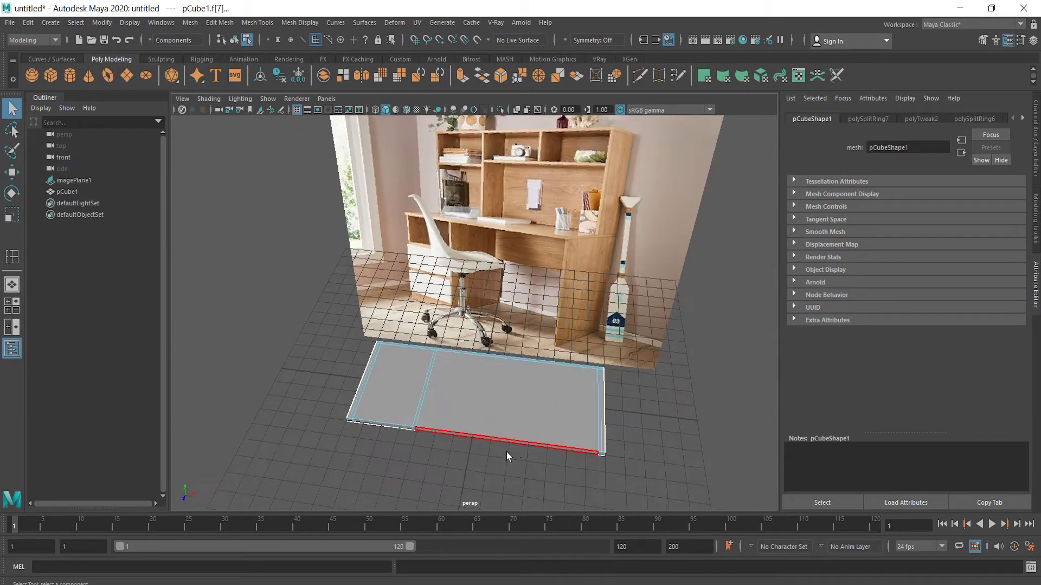
pyautogui.press('w')
pyautogui.keyDown('shift'); pyautogui.moveTo(481, 356); pyautogui.dragTo(490, 425); pyautogui.keyUp('shift')
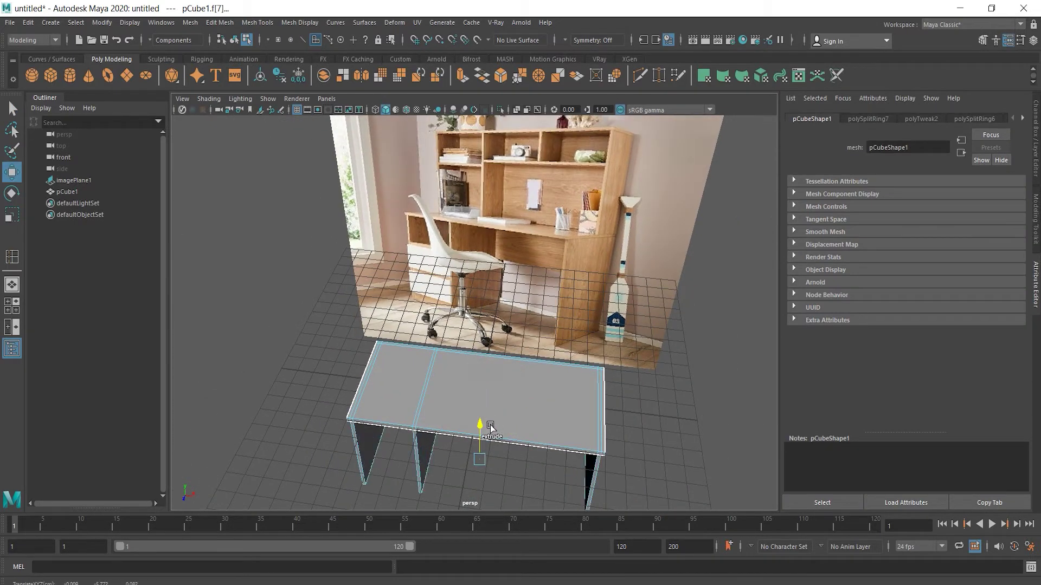
pyautogui.hotkey('ctrl', 'z')
# Extrude the underside leg faces and the section between the two left legs downward to form the legs and drawer cabinet
pyautogui.keyDown('alt'); pyautogui.moveTo(460, 483); pyautogui.dragTo(460, 394); pyautogui.keyUp('alt')
pyautogui.keyDown('alt'); pyautogui.moveTo(393, 355); pyautogui.dragTo(499, 456); pyautogui.keyUp('alt')
pyautogui.hotkey('ctrl', 'e')
pyautogui.moveTo(486, 386); pyautogui.dragTo(480, 420)
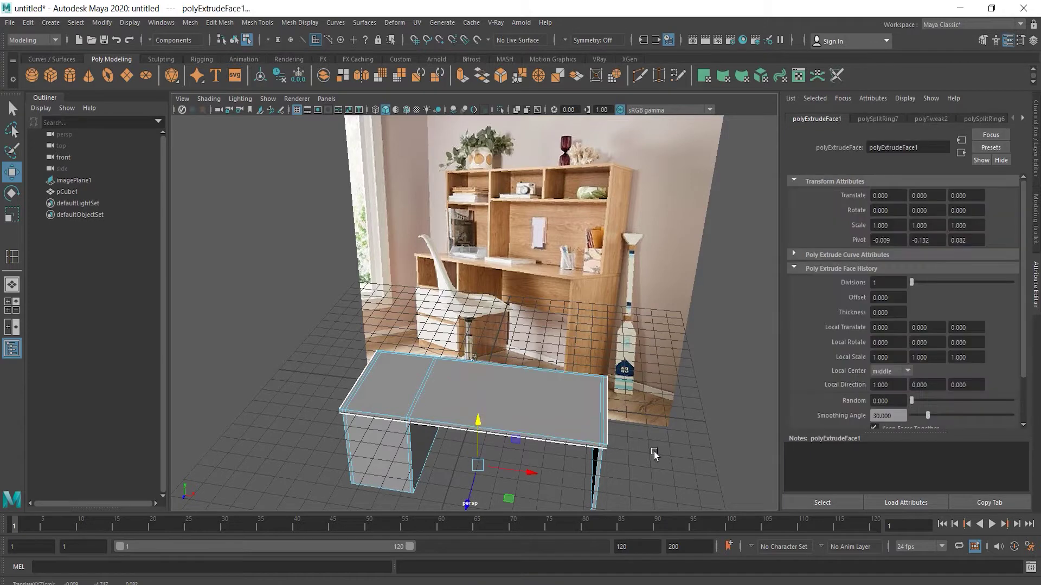
pyautogui.keyDown('alt'); pyautogui.moveTo(655, 454); pyautogui.dragTo(650, 406); pyautogui.keyUp('alt')
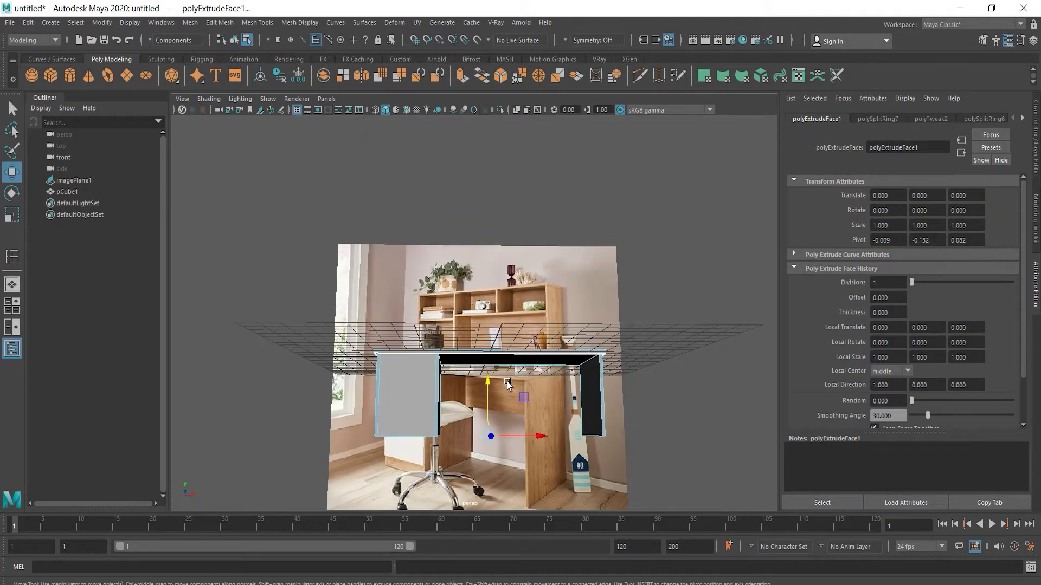
pyautogui.moveTo(488, 381); pyautogui.dragTo(488, 388)
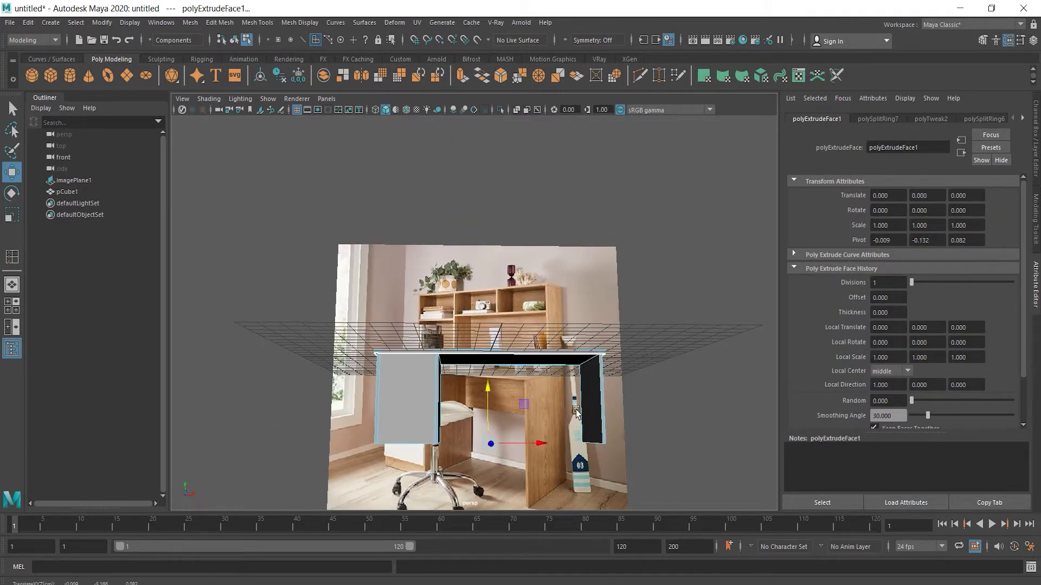
# Select all faces of the desk in the front view and move them up above the grid
pyautogui.press('space')
pyautogui.press('space')
pyautogui.moveTo(379, 268); pyautogui.dragTo(659, 483)
pyautogui.moveTo(470, 313); pyautogui.dragTo(463, 203)
pyautogui.press('space')
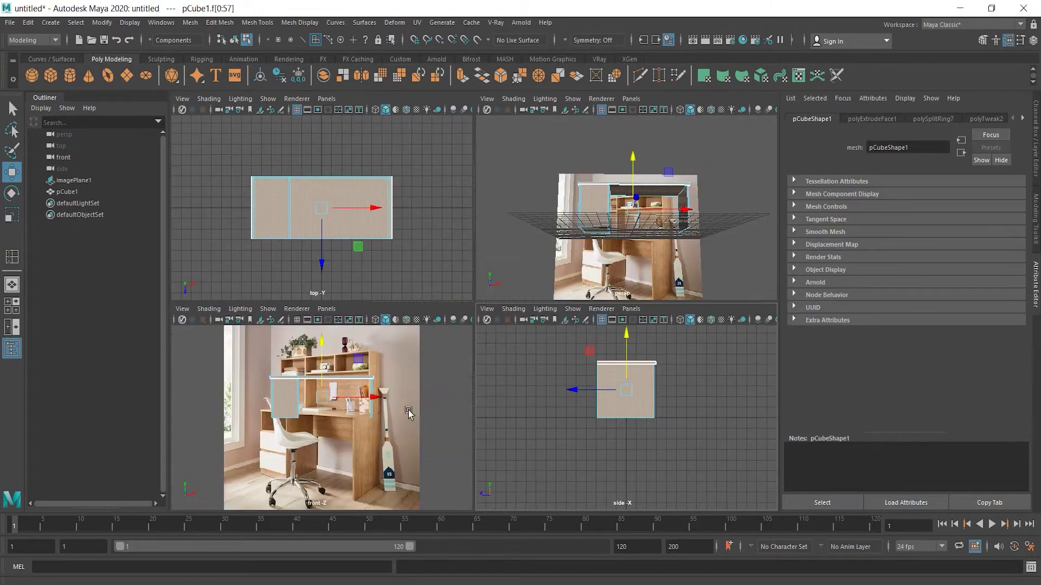
pyautogui.press('space')
# Extrude the back strip between the inner and right legs down into a short back panel
pyautogui.keyDown('alt'); pyautogui.moveTo(603, 282); pyautogui.dragTo(551, 284); pyautogui.keyUp('alt')
pyautogui.click(553, 285)
pyautogui.keyDown('alt'); pyautogui.moveTo(517, 318); pyautogui.dragTo(315, 341); pyautogui.keyUp('alt')
pyautogui.keyDown('alt'); pyautogui.moveTo(314, 342); pyautogui.dragTo(733, 381, button='right'); pyautogui.keyUp('alt')
pyautogui.keyDown('alt'); pyautogui.moveTo(734, 382); pyautogui.dragTo(629, 301); pyautogui.keyUp('alt')
pyautogui.scroll(-5, 628, 301)
pyautogui.click(567, 410)
pyautogui.keyDown('alt'); pyautogui.moveTo(567, 411); pyautogui.dragTo(489, 223); pyautogui.keyUp('alt')
pyautogui.scroll(-5, 506, 198)
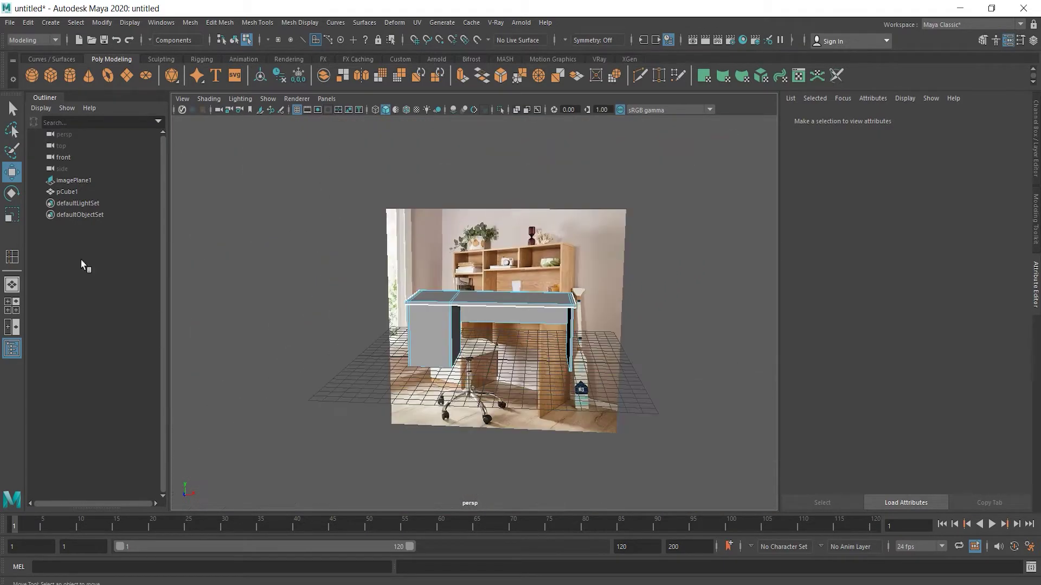
# Select the reference image plane and raise it behind the desk
pyautogui.click(55, 183)
pyautogui.moveTo(496, 265); pyautogui.dragTo(495, 156)
pyautogui.scroll(10, 603, 395)
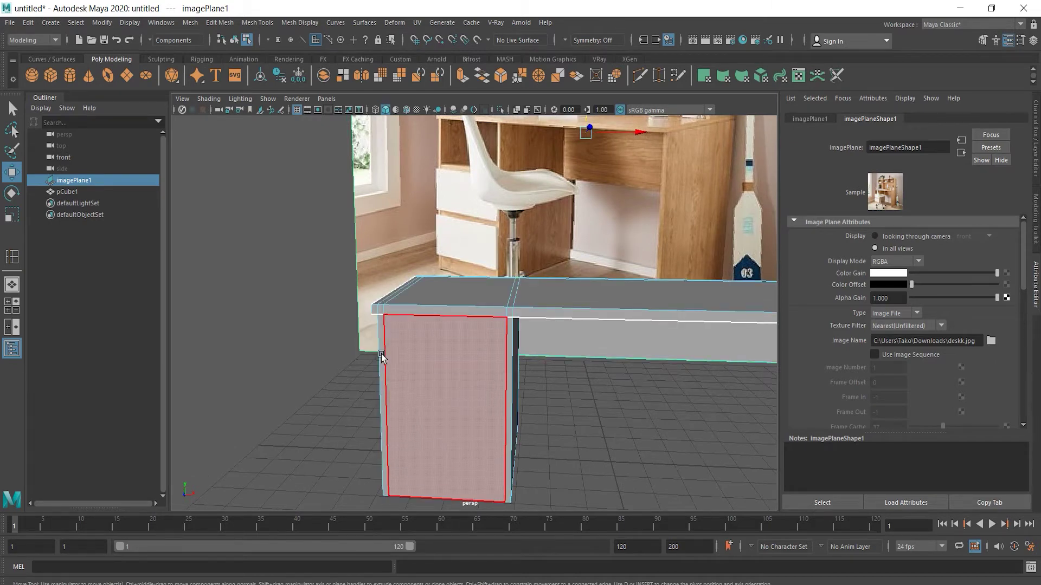
# Insert horizontal edge loops around the drawer cabinet: two close pairs separating three compartments and one near the base
pyautogui.moveTo(393, 292); pyautogui.dragTo(424, 273, button='right')
pyautogui.keyDown('shift'); pyautogui.moveTo(453, 384); pyautogui.dragTo(387, 325, button='right'); pyautogui.keyUp('shift')
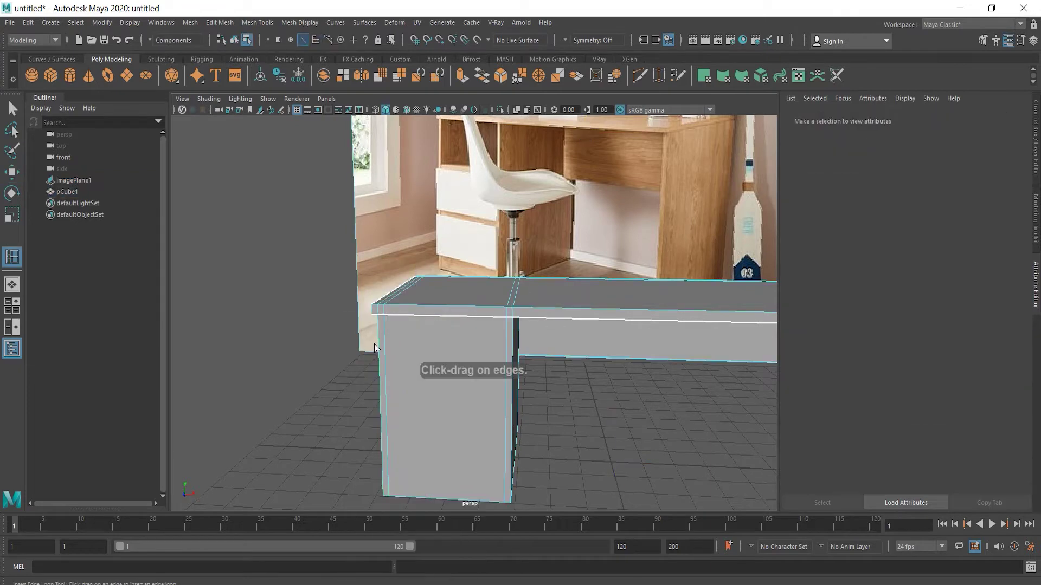
pyautogui.click(379, 374)
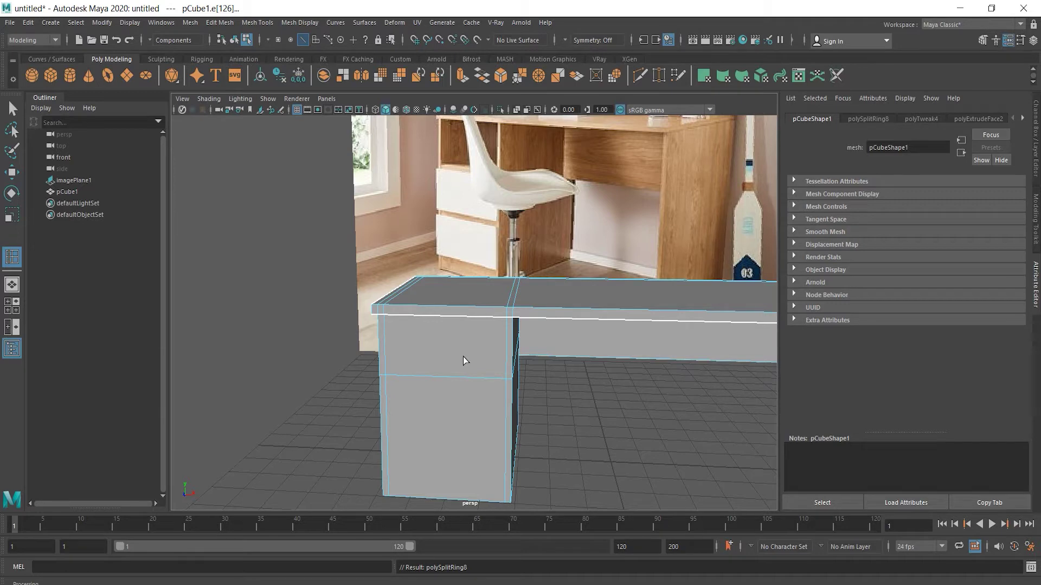
pyautogui.click(382, 381)
pyautogui.click(380, 430)
pyautogui.click(382, 438)
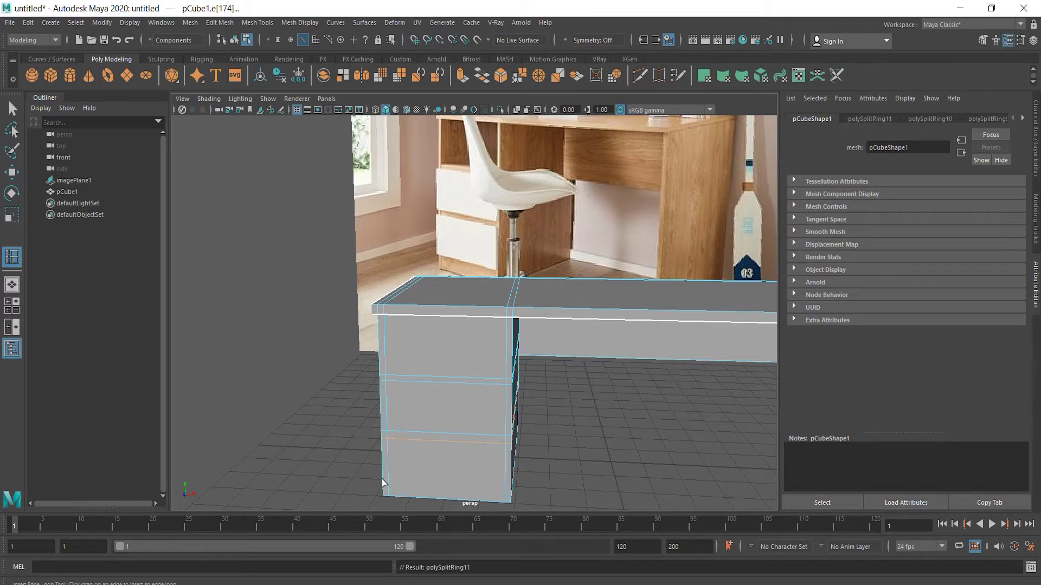
pyautogui.click(383, 484)
pyautogui.hotkey('ctrl', 'z')
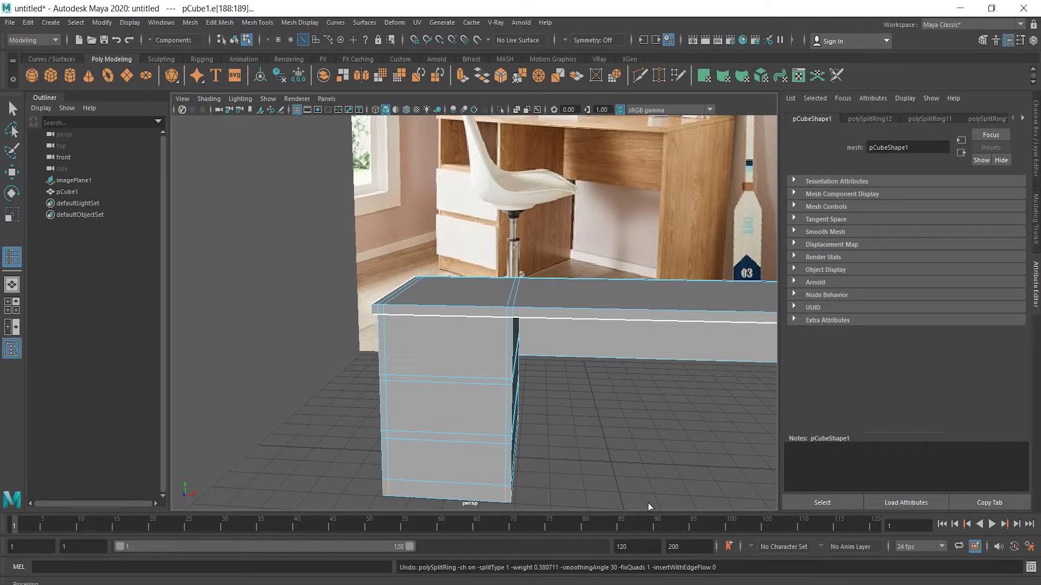
# Extrude the cabinet's upper front face inward to form an open compartment under the tabletop
pyautogui.press('q')
pyautogui.moveTo(434, 330); pyautogui.dragTo(435, 360, button='right')
pyautogui.click(468, 367)
pyautogui.keyDown('alt'); pyautogui.moveTo(468, 367); pyautogui.dragTo(436, 396); pyautogui.keyUp('alt')
pyautogui.press('w')
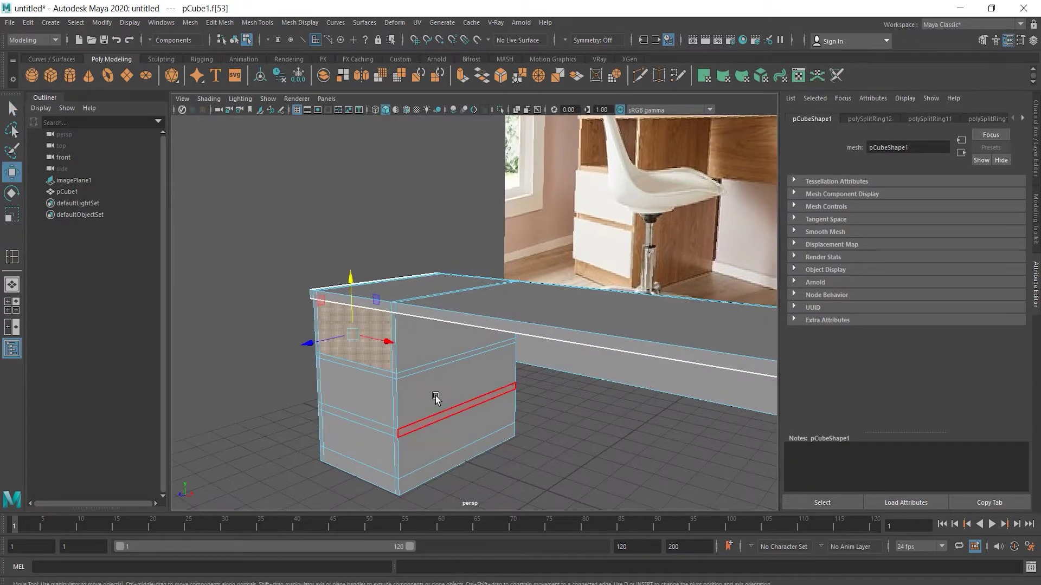
pyautogui.keyDown('shift'); pyautogui.moveTo(308, 344); pyautogui.dragTo(398, 336); pyautogui.keyUp('shift')
pyautogui.keyDown('alt'); pyautogui.moveTo(399, 337); pyautogui.dragTo(349, 347); pyautogui.keyUp('alt')
pyautogui.moveTo(381, 297); pyautogui.dragTo(425, 332)
pyautogui.keyDown('alt'); pyautogui.moveTo(423, 332); pyautogui.dragTo(452, 362); pyautogui.keyUp('alt')
pyautogui.moveTo(451, 322); pyautogui.dragTo(450, 321)
# Extrude the two lower front faces of the cabinet slightly outward as drawer fronts and return to object mode
pyautogui.click(416, 401)
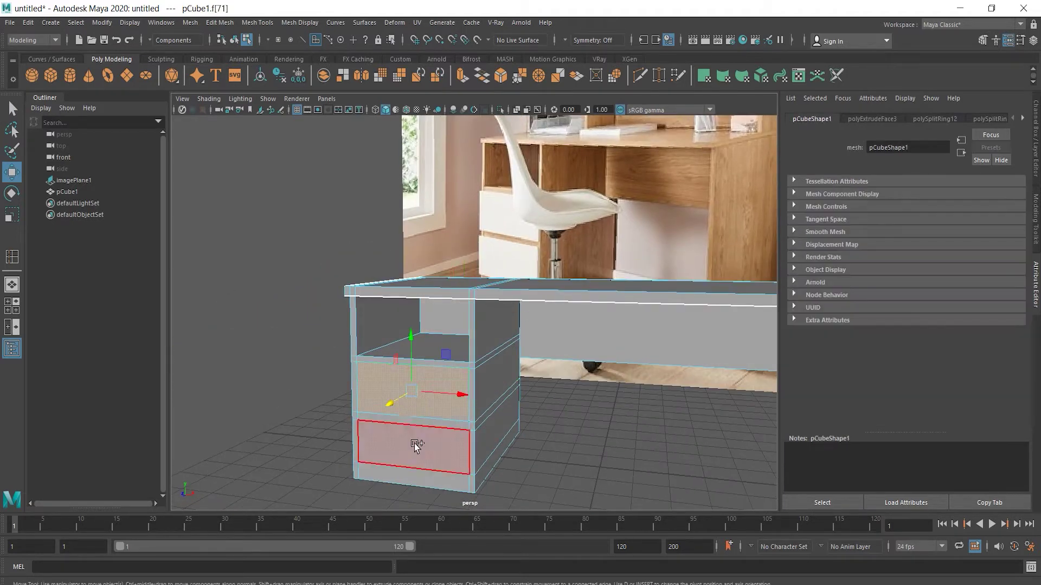
pyautogui.keyDown('shift'); pyautogui.click(415, 445); pyautogui.keyUp('shift')
pyautogui.hotkey('ctrl', 'z')
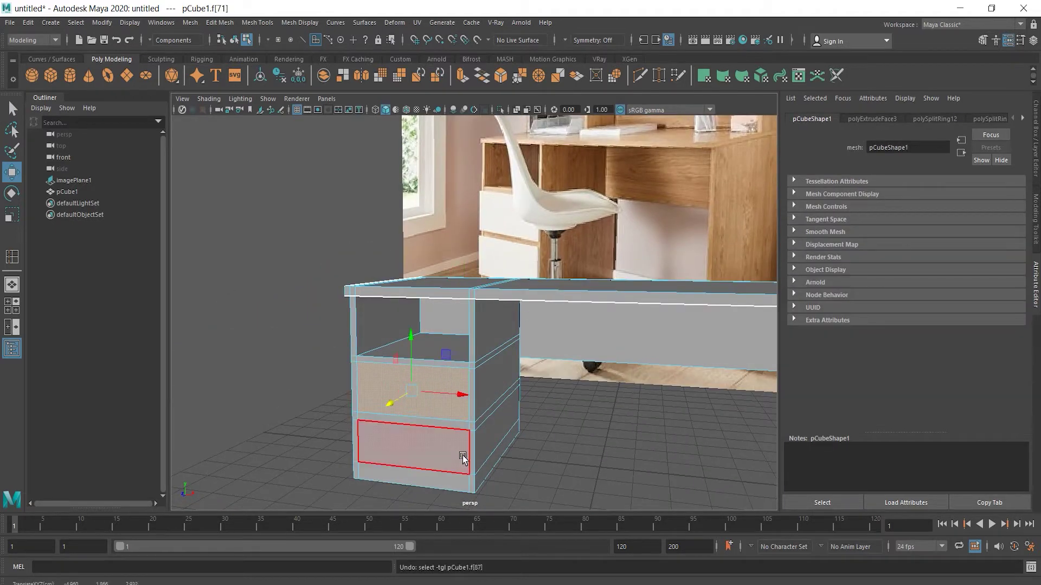
pyautogui.keyDown('shift'); pyautogui.click(462, 458); pyautogui.keyUp('shift')
pyautogui.keyDown('alt'); pyautogui.moveTo(519, 445); pyautogui.dragTo(508, 449); pyautogui.keyUp('alt')
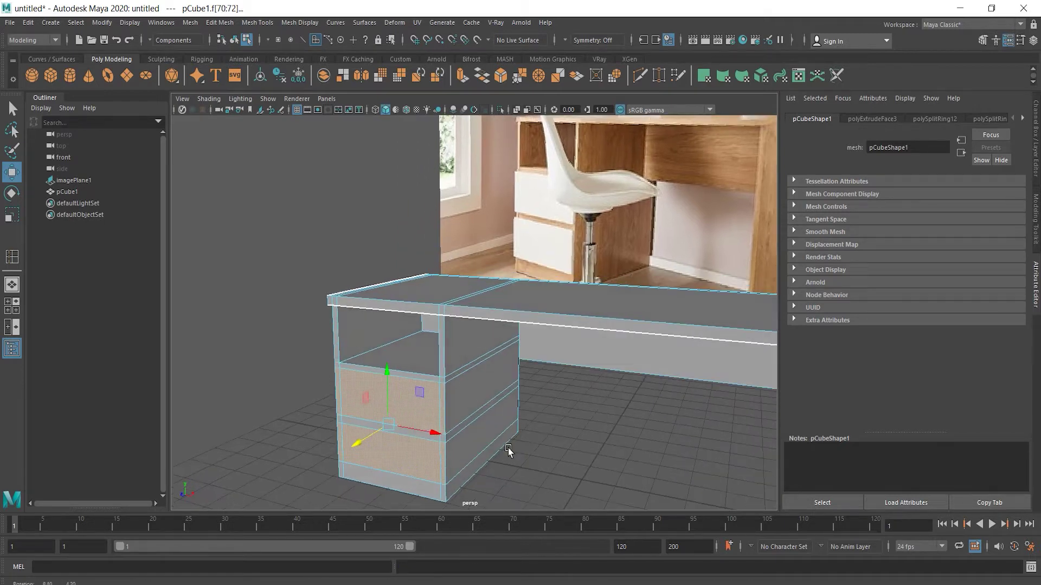
pyautogui.keyDown('shift'); pyautogui.moveTo(365, 437); pyautogui.dragTo(360, 440); pyautogui.keyUp('shift')
pyautogui.click(519, 445)
pyautogui.moveTo(471, 377); pyautogui.dragTo(518, 277, button='right')
pyautogui.click(516, 472)
# Compare the desk and its drawer cabinet with the reference photo from several angles
pyautogui.keyDown('alt'); pyautogui.moveTo(516, 472); pyautogui.dragTo(414, 425); pyautogui.keyUp('alt')
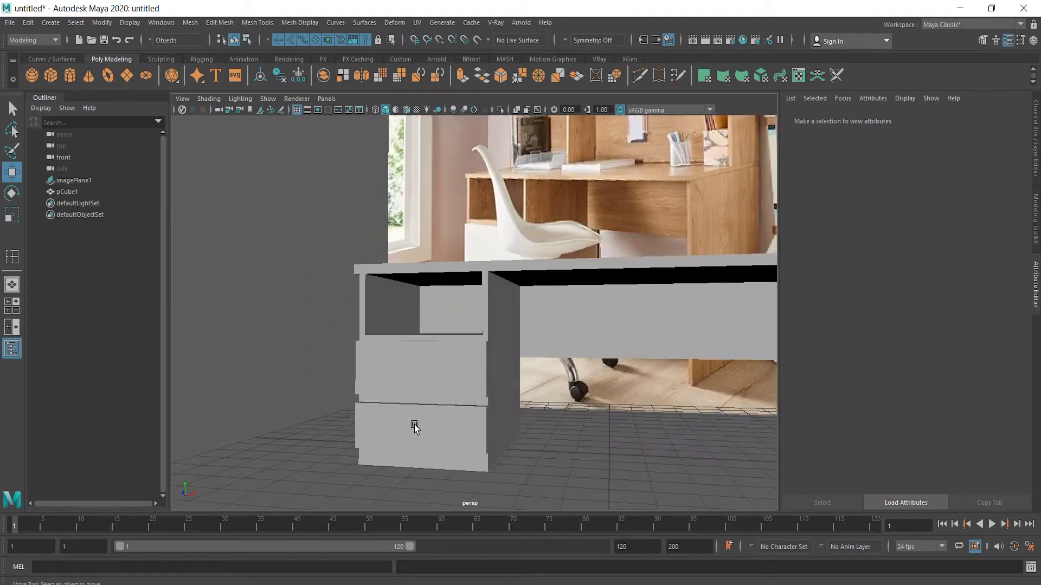
pyautogui.keyDown('alt'); pyautogui.moveTo(567, 447); pyautogui.dragTo(606, 459); pyautogui.keyUp('alt')
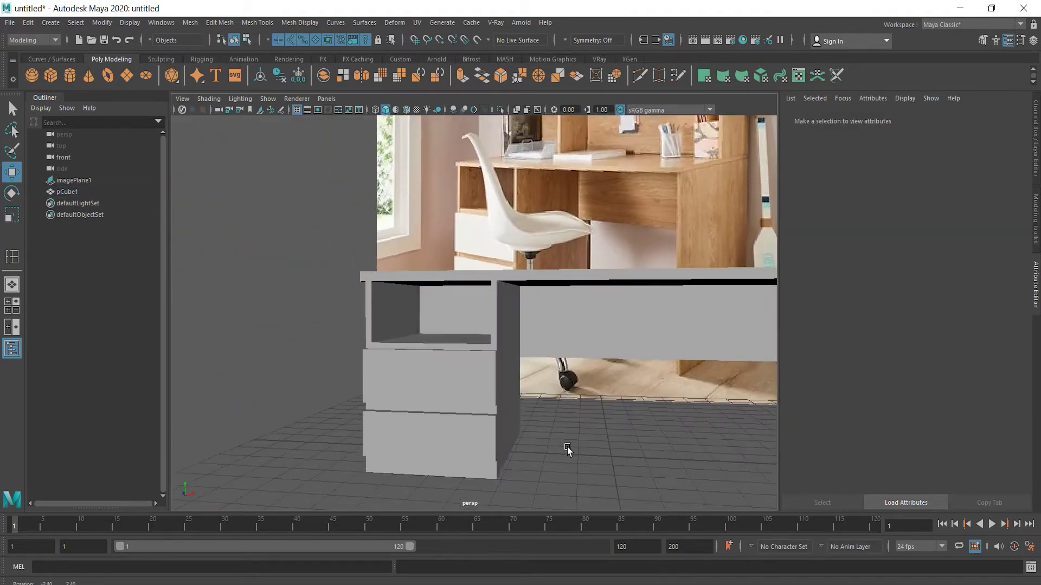
pyautogui.keyDown('alt'); pyautogui.moveTo(567, 446); pyautogui.dragTo(568, 446); pyautogui.keyUp('alt')
pyautogui.keyDown('alt'); pyautogui.moveTo(623, 388); pyautogui.dragTo(516, 417, button='middle'); pyautogui.keyUp('alt')
pyautogui.keyDown('alt'); pyautogui.moveTo(515, 417); pyautogui.dragTo(434, 401, button='right'); pyautogui.keyUp('alt')
pyautogui.keyDown('alt'); pyautogui.moveTo(521, 325); pyautogui.dragTo(525, 369); pyautogui.keyUp('alt')
pyautogui.click(542, 369)
pyautogui.keyDown('alt'); pyautogui.moveTo(554, 347); pyautogui.dragTo(724, 360, button='right'); pyautogui.keyUp('alt')
# Extrude the narrow side and back strips of the tabletop upward to form the hutch walls
pyautogui.moveTo(628, 425); pyautogui.dragTo(623, 326, button='right')
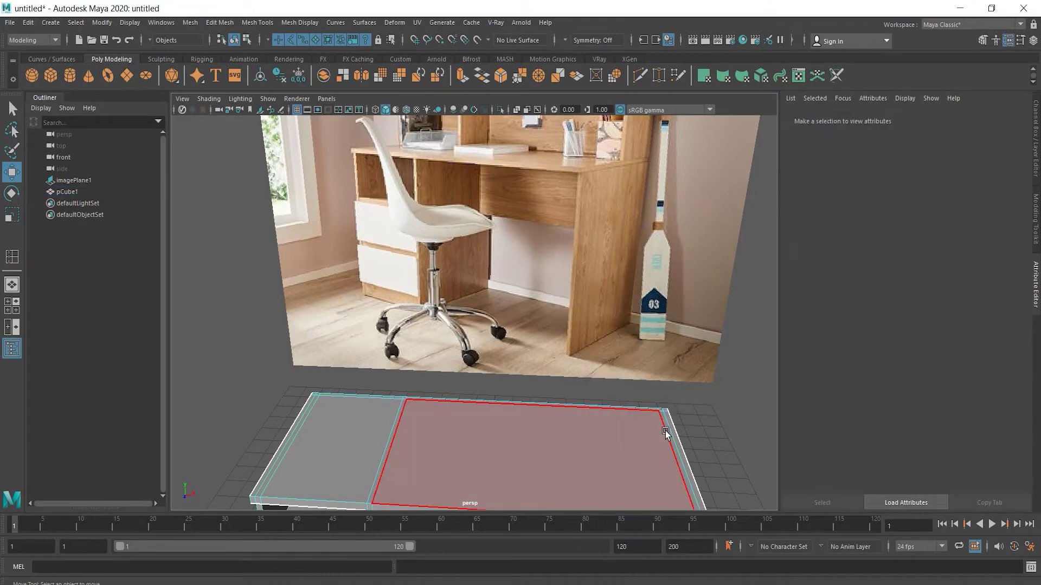
pyautogui.click(666, 431)
pyautogui.click(618, 410)
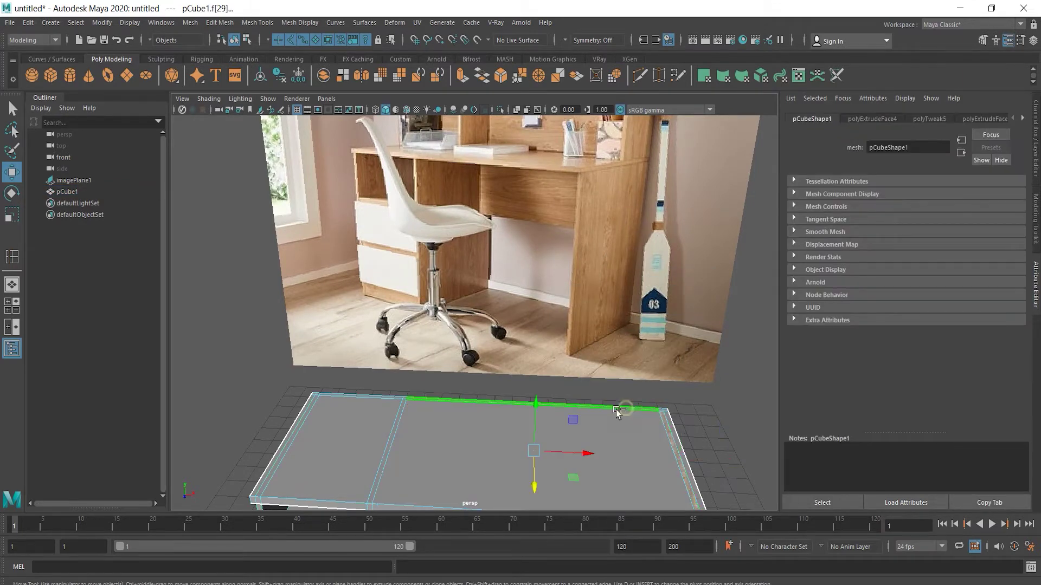
pyautogui.keyDown('alt'); pyautogui.moveTo(376, 395); pyautogui.dragTo(418, 369, button='right'); pyautogui.keyUp('alt')
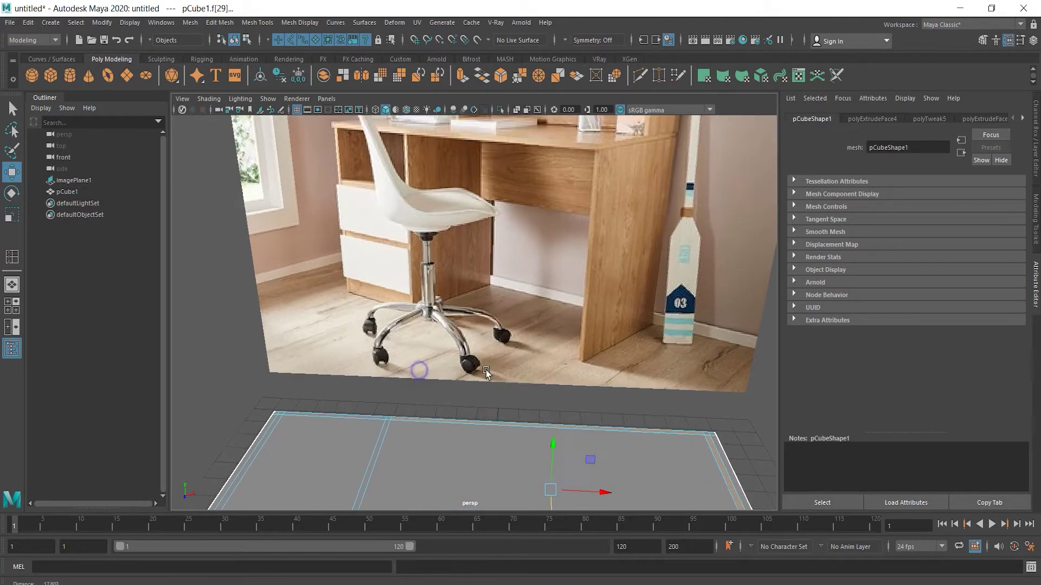
pyautogui.keyDown('shift'); pyautogui.click(388, 418); pyautogui.keyUp('shift')
pyautogui.keyDown('shift'); pyautogui.click(343, 418); pyautogui.keyUp('shift')
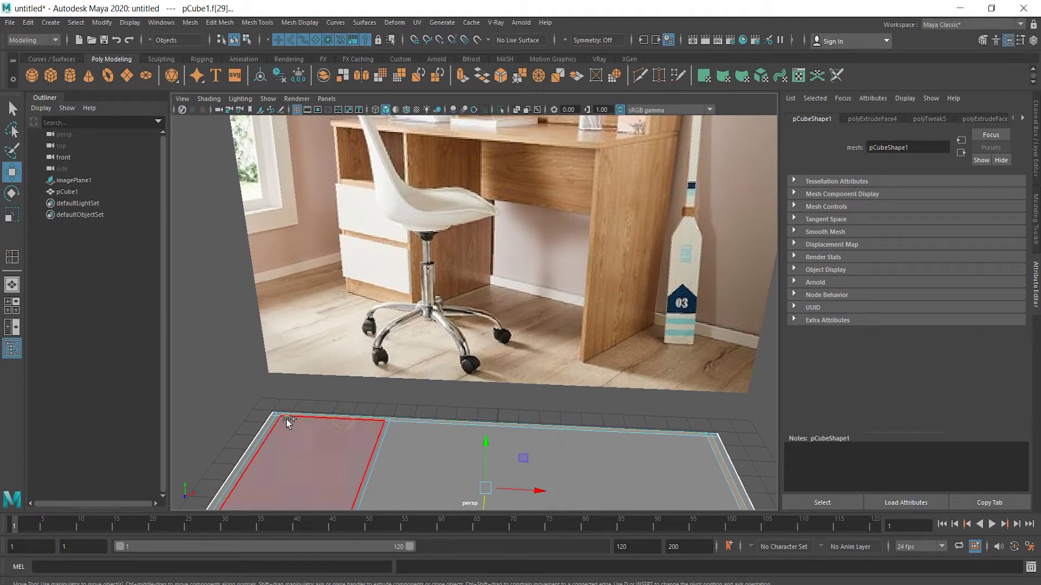
pyautogui.scroll(-3, 458, 337)
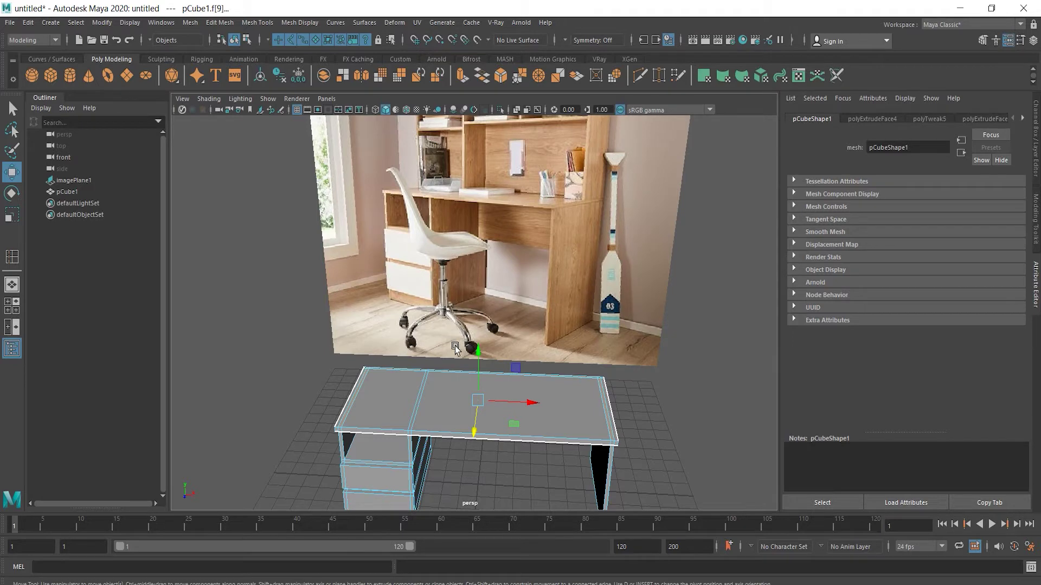
pyautogui.keyDown('shift'); pyautogui.moveTo(479, 351); pyautogui.dragTo(499, 214); pyautogui.keyUp('shift')
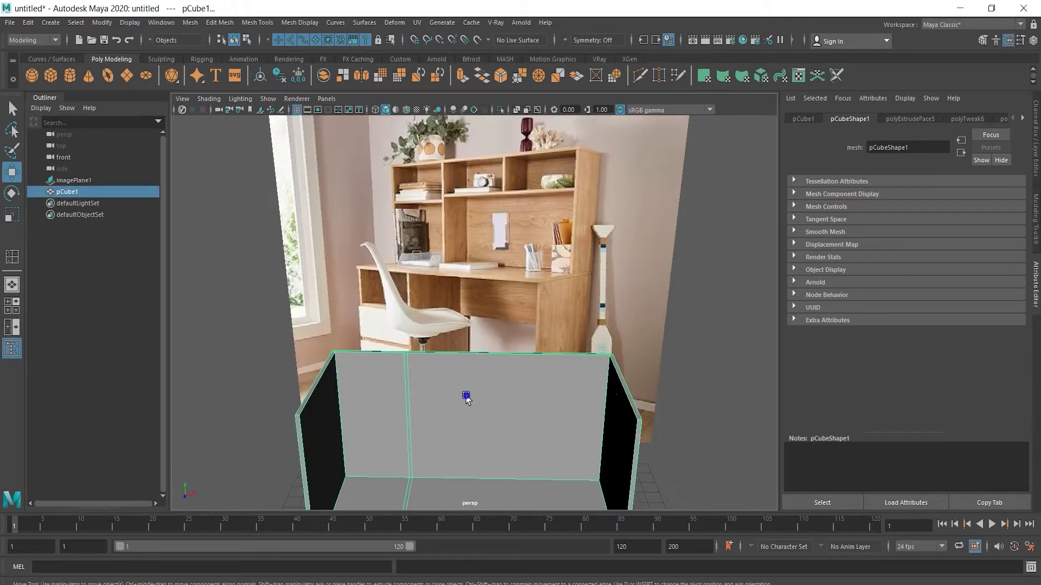
# Insert horizontal edge loops around the hutch walls: one near the upper rim and two close pairs below it for shelves
pyautogui.keyDown('shift'); pyautogui.moveTo(466, 398); pyautogui.dragTo(396, 337, button='right'); pyautogui.keyUp('shift')
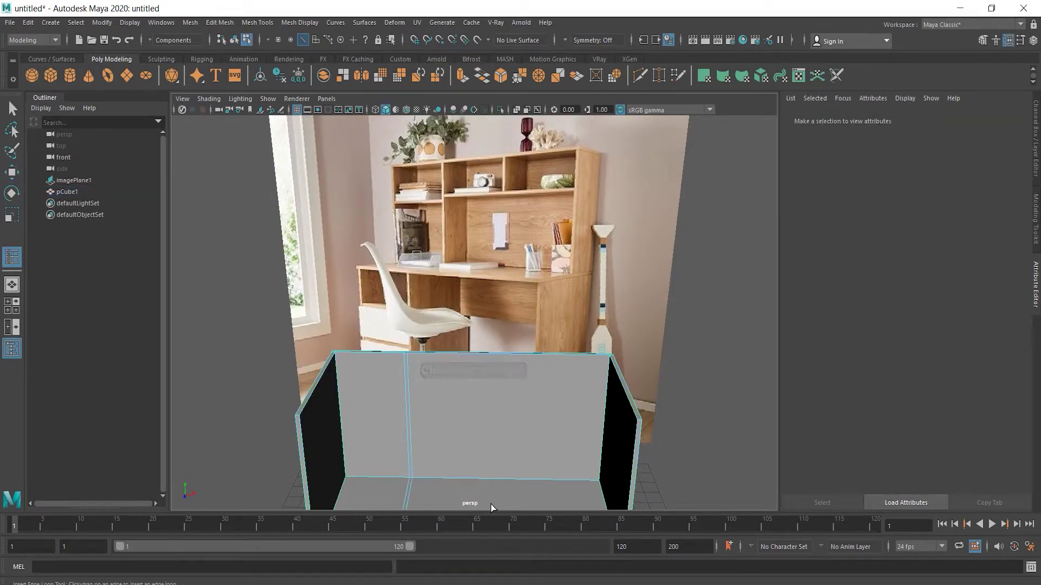
pyautogui.click(405, 360)
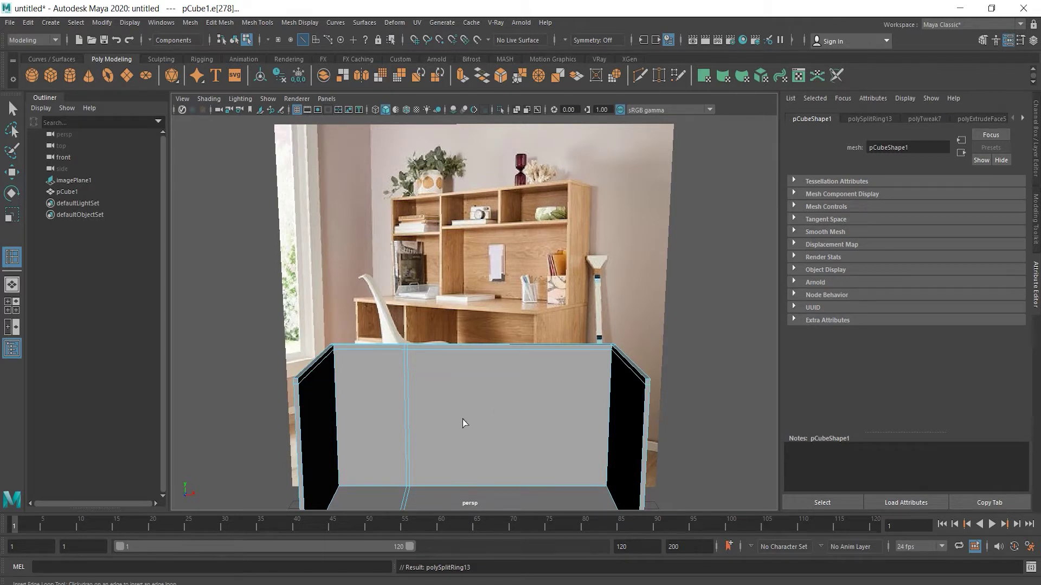
pyautogui.click(404, 392)
pyautogui.click(405, 396)
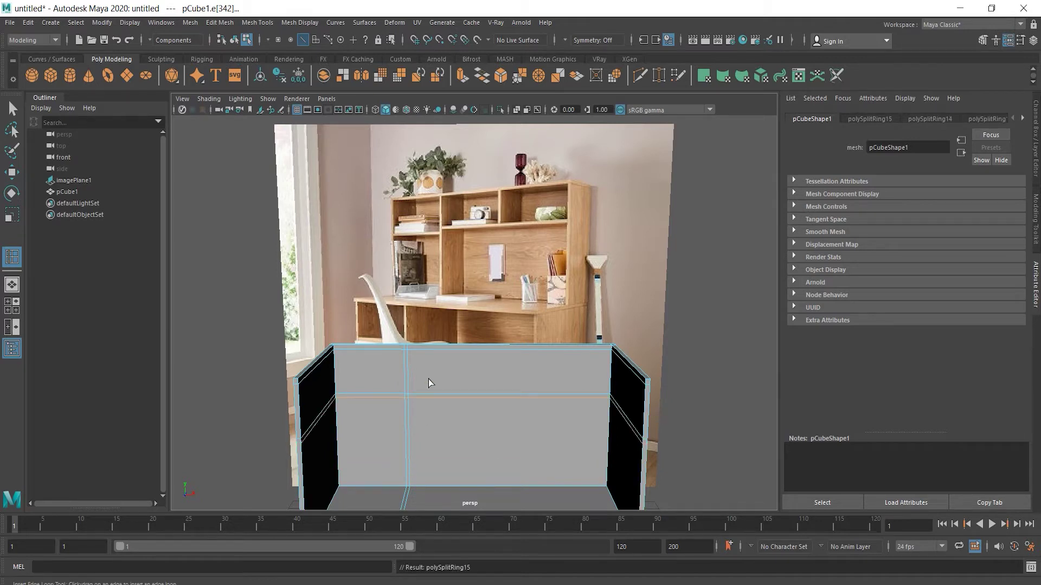
pyautogui.click(336, 415)
pyautogui.click(337, 415)
pyautogui.hotkey('ctrl', 'z')
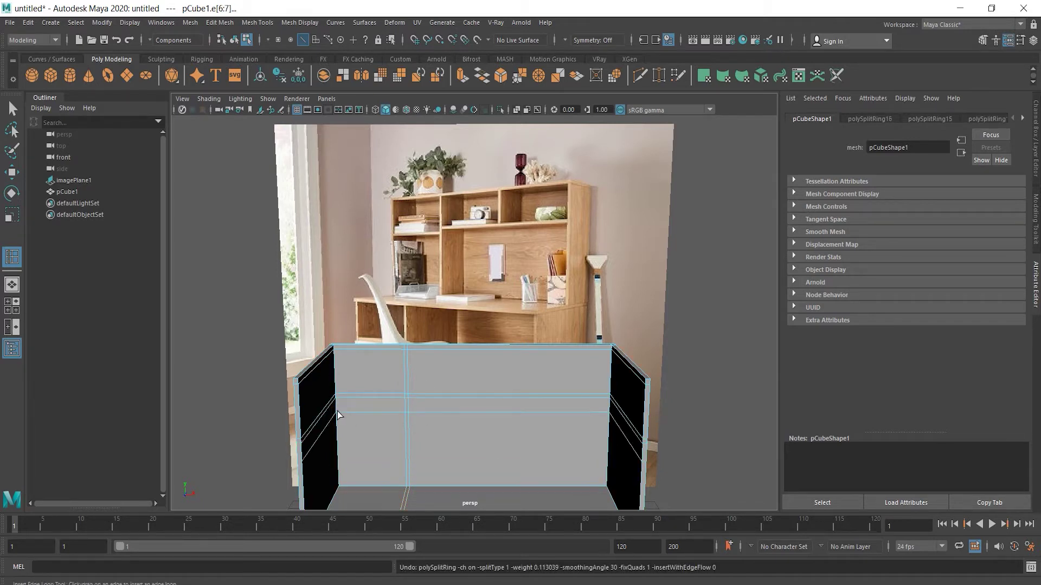
pyautogui.hotkey('ctrl', 'z')
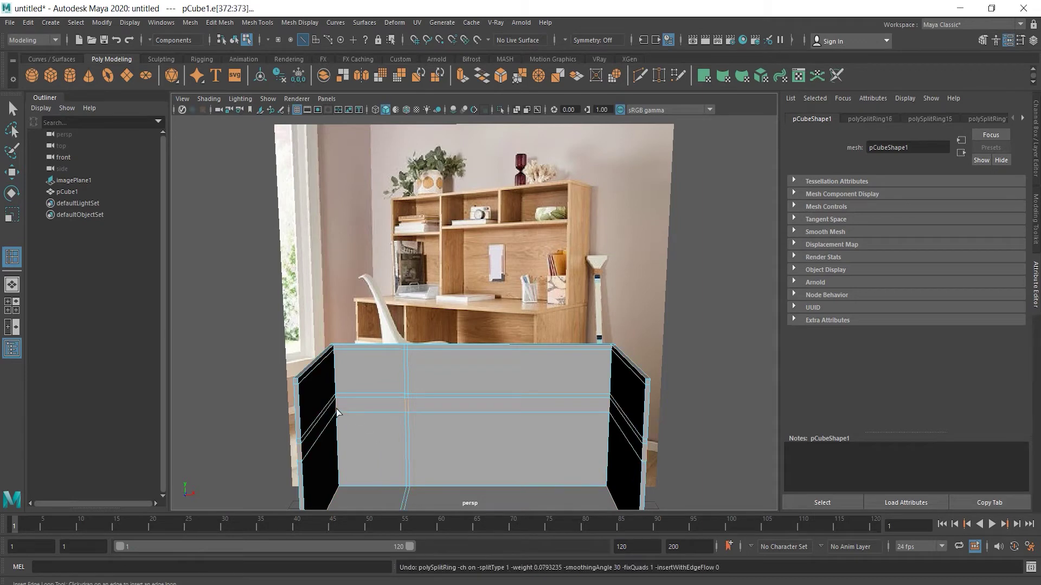
pyautogui.click(336, 409)
# Shift the inner edge loops of the two shelf pairs slightly in height to adjust the shelf thickness
pyautogui.press('w')
pyautogui.moveTo(471, 377); pyautogui.dragTo(471, 377)
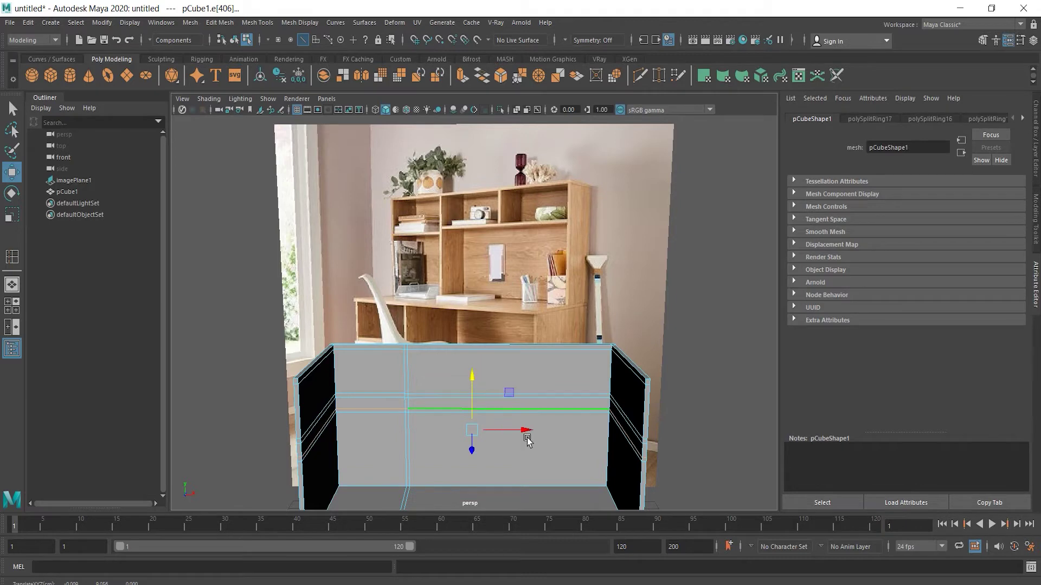
pyautogui.doubleClick(447, 400)
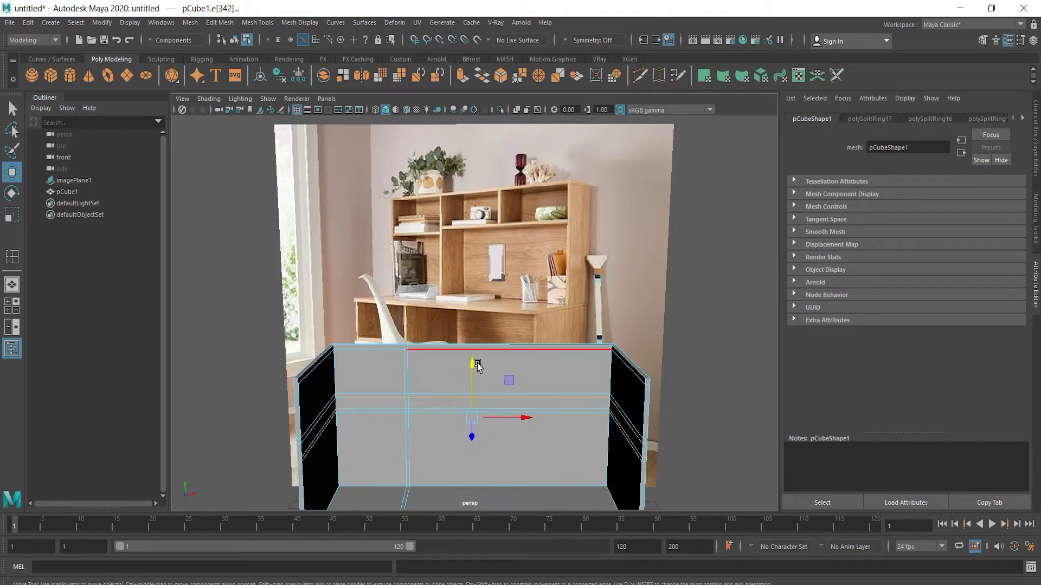
pyautogui.moveTo(470, 365); pyautogui.dragTo(470, 369)
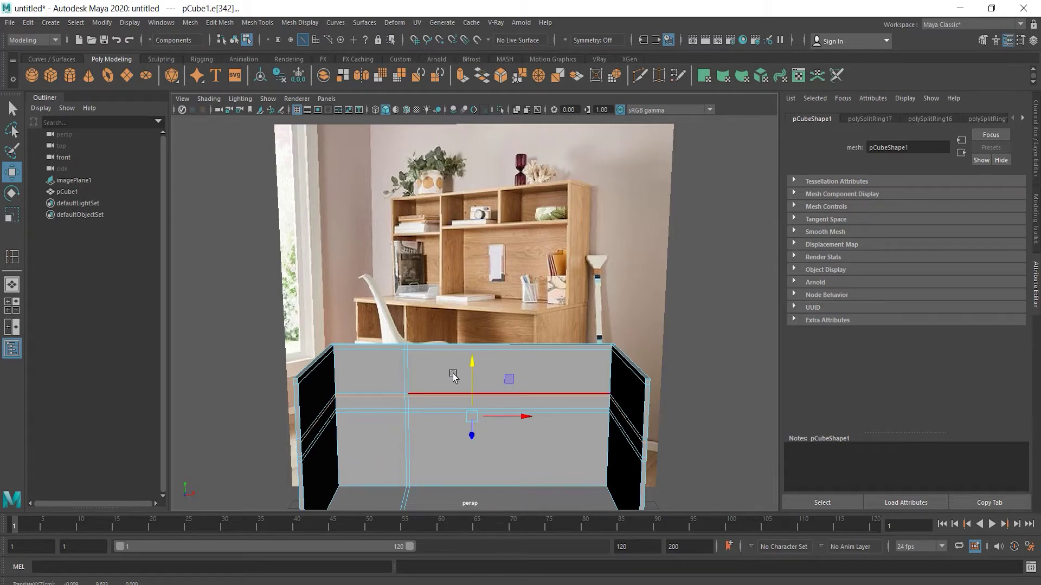
# Insert two close pairs of vertical edge loops in the hutch's back wall for dividers, one beside the existing left pair and one right of centre
pyautogui.moveTo(523, 298); pyautogui.dragTo(580, 277, button='right')
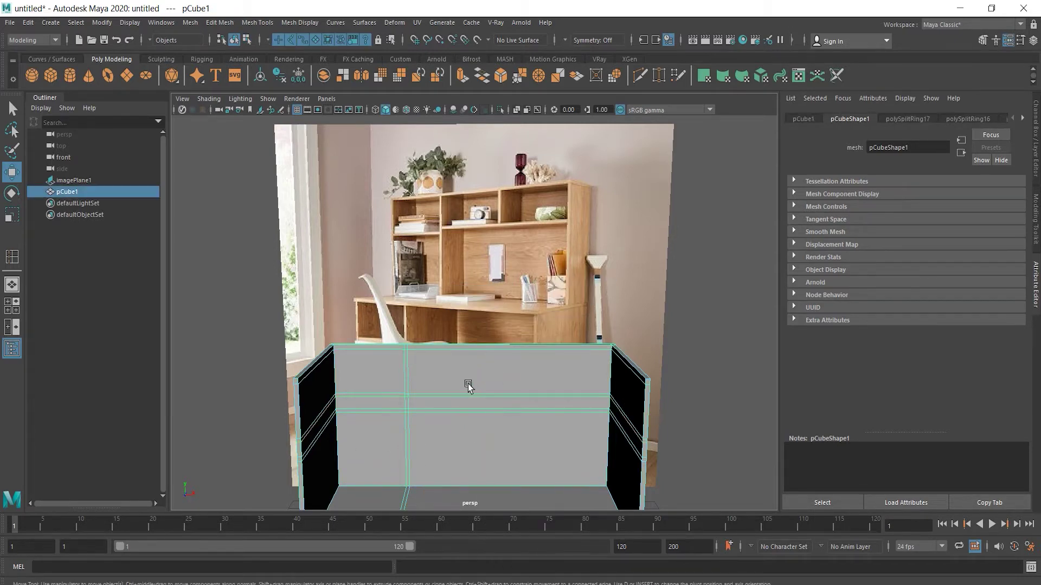
pyautogui.scroll(-2, 468, 386)
pyautogui.scroll(-2, 468, 386)
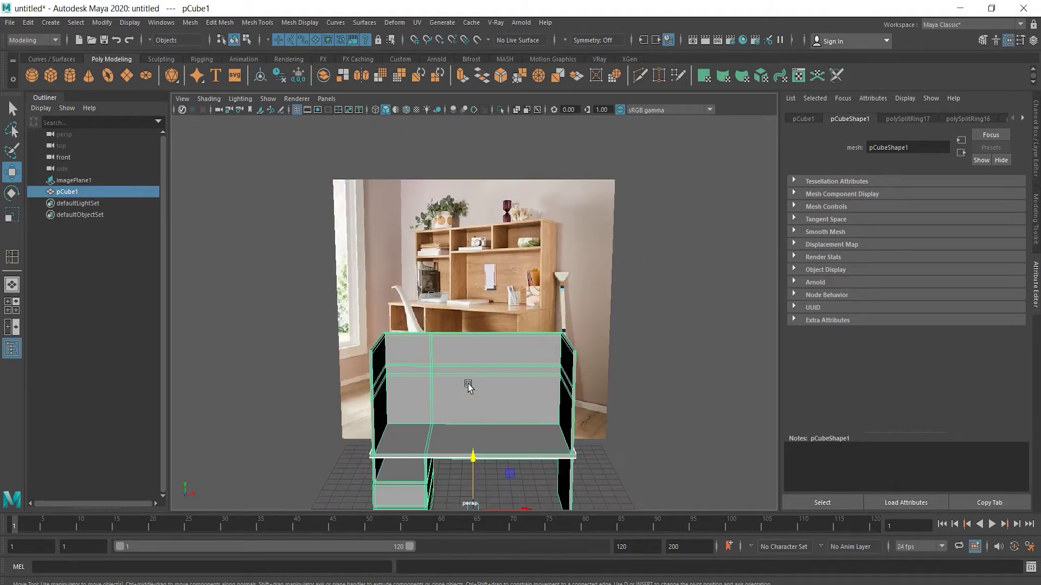
pyautogui.scroll(5, 467, 409)
pyautogui.moveTo(449, 400); pyautogui.dragTo(450, 372, button='right')
pyautogui.keyDown('shift'); pyautogui.moveTo(455, 371); pyautogui.dragTo(421, 386, button='right'); pyautogui.keyUp('shift')
pyautogui.scroll(-5, 467, 288)
pyautogui.click(426, 257)
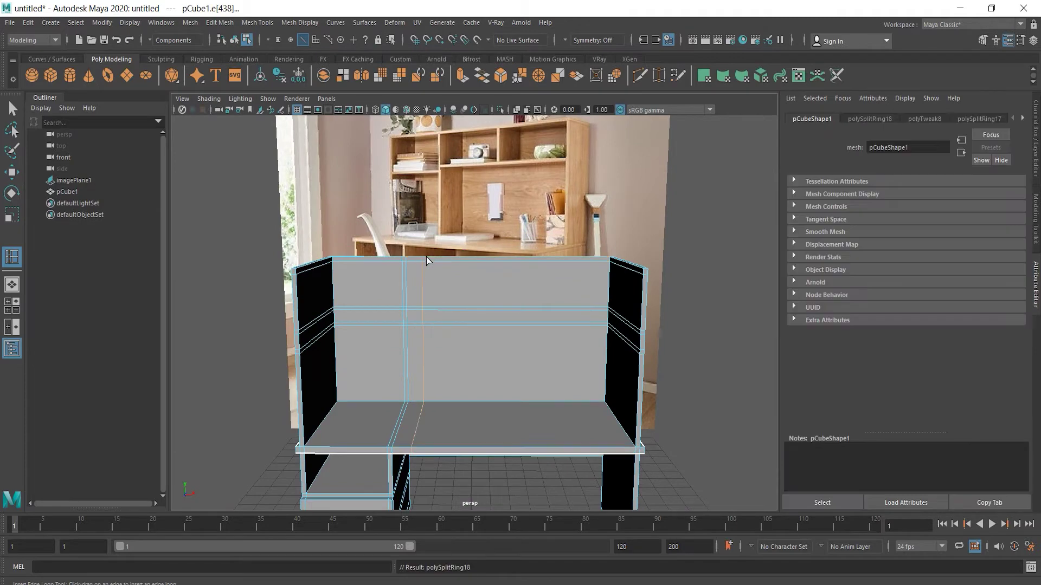
pyautogui.keyDown('alt'); pyautogui.moveTo(469, 431); pyautogui.dragTo(508, 395); pyautogui.keyUp('alt')
pyautogui.moveTo(502, 293); pyautogui.dragTo(512, 293)
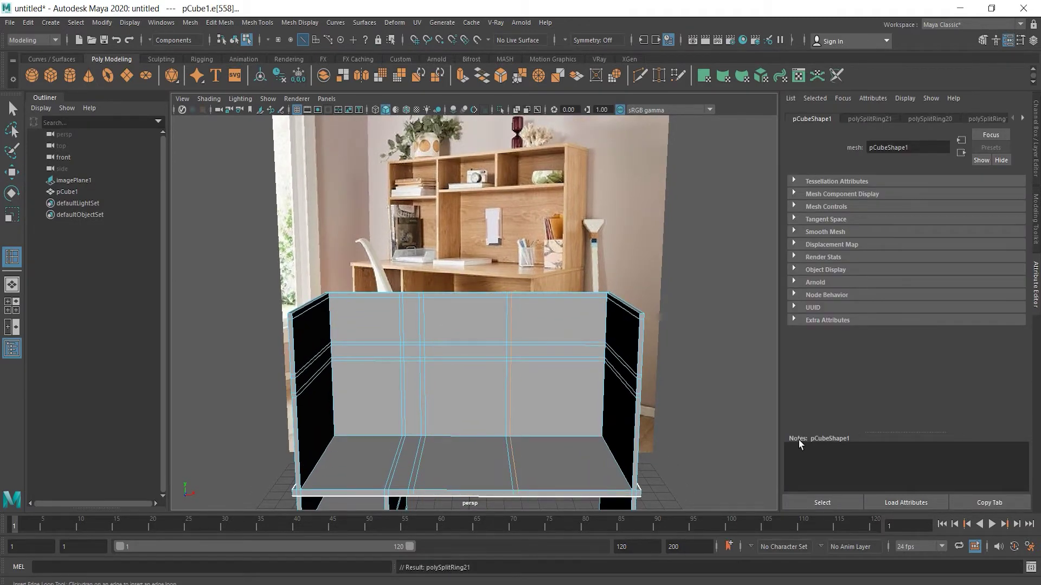
pyautogui.press('q')
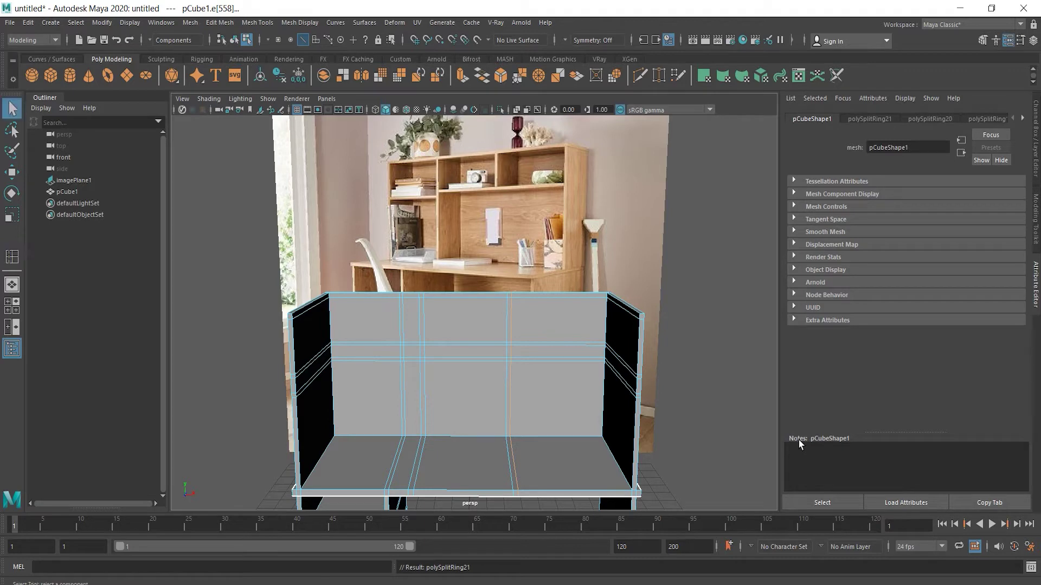
# Select the left lower shelf strip and the adjoining upper divider strip on the inside of the hutch's back wall
pyautogui.moveTo(363, 335); pyautogui.dragTo(362, 328, button='right')
pyautogui.click(451, 476)
pyautogui.keyDown('shift'); pyautogui.click(350, 355); pyautogui.keyUp('shift')
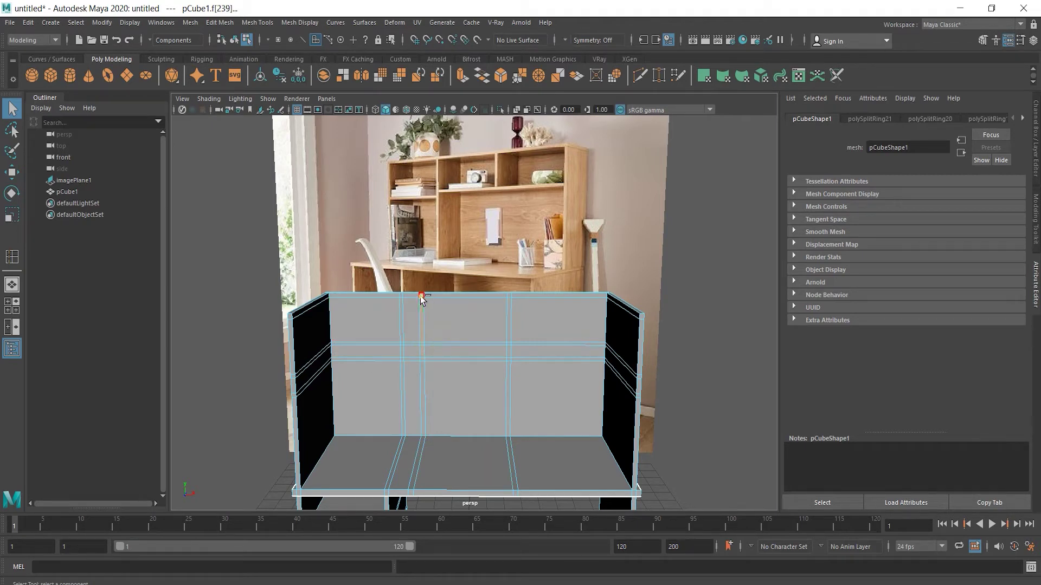
pyautogui.click(401, 360)
pyautogui.keyDown('alt'); pyautogui.moveTo(401, 360); pyautogui.dragTo(383, 428); pyautogui.keyUp('alt')
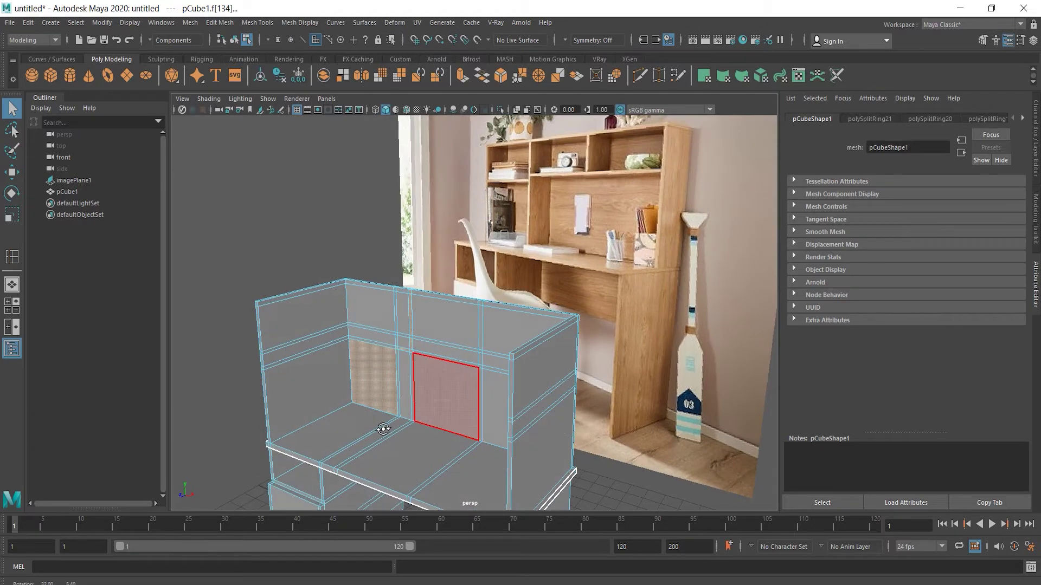
pyautogui.keyDown('ctrl'); pyautogui.click(379, 372); pyautogui.keyUp('ctrl')
pyautogui.press('w')
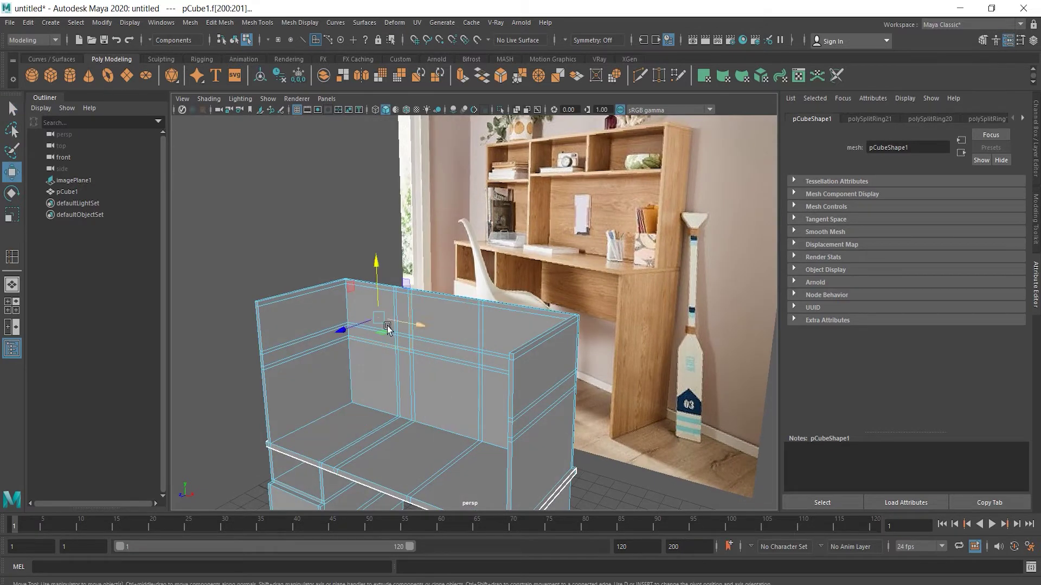
# Extrude the selected shelf and divider strips forward from the back wall, and extrude the divider's lower face forward to match
pyautogui.keyDown('shift'); pyautogui.moveTo(387, 328); pyautogui.dragTo(264, 367); pyautogui.keyUp('shift')
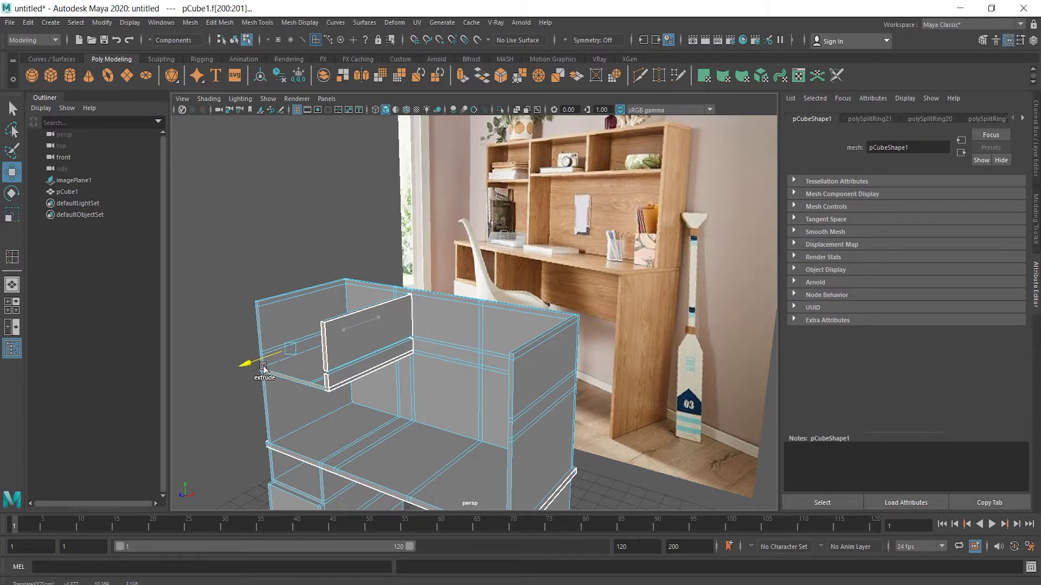
pyautogui.hotkey('ctrl', 'z')
pyautogui.scroll(4, 375, 361)
pyautogui.scroll(-5, 378, 353)
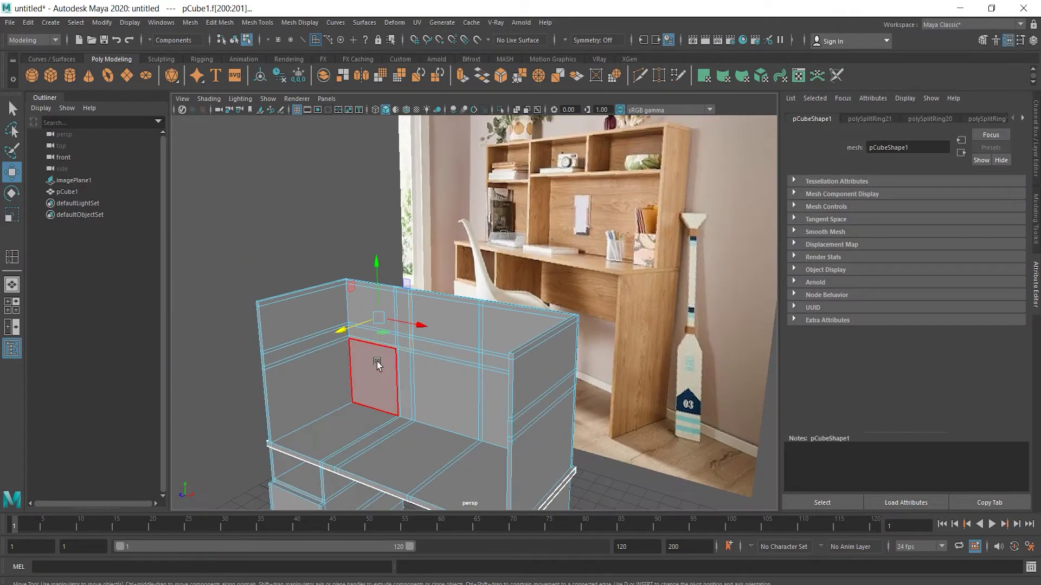
pyautogui.keyDown('shift'); pyautogui.moveTo(379, 360); pyautogui.dragTo(244, 360); pyautogui.keyUp('shift')
pyautogui.scroll(5, 552, 362)
pyautogui.keyDown('alt'); pyautogui.moveTo(553, 362); pyautogui.dragTo(484, 392); pyautogui.keyUp('alt')
pyautogui.click(537, 356)
pyautogui.scroll(3, 599, 304)
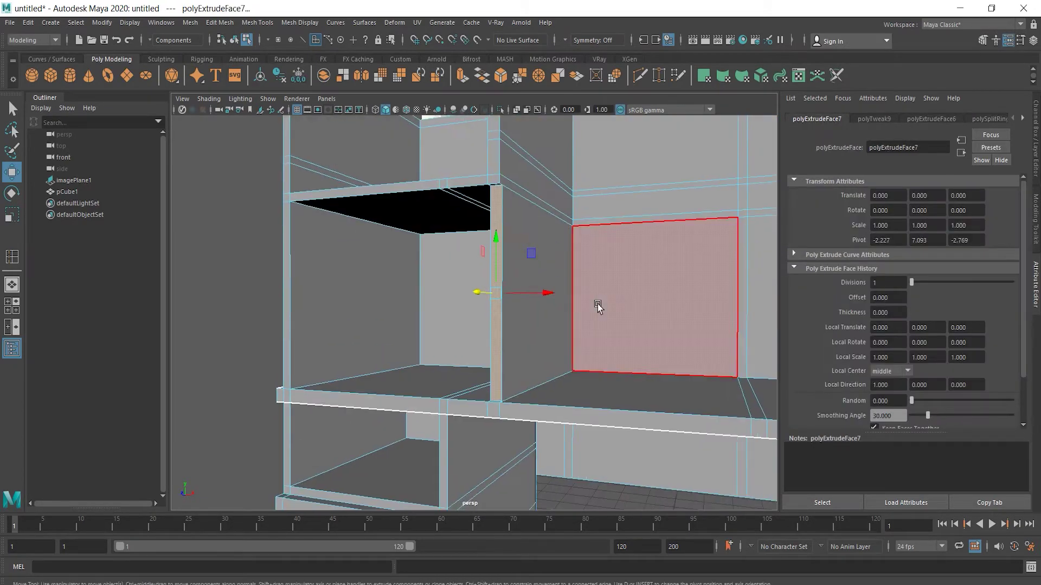
# Undo the divider's lower-face extrusion and the forward extrusion of the left shelf and divider strips
pyautogui.click(476, 297)
pyautogui.keyDown('alt'); pyautogui.moveTo(467, 309); pyautogui.dragTo(485, 353); pyautogui.keyUp('alt')
pyautogui.scroll(-4, 485, 352)
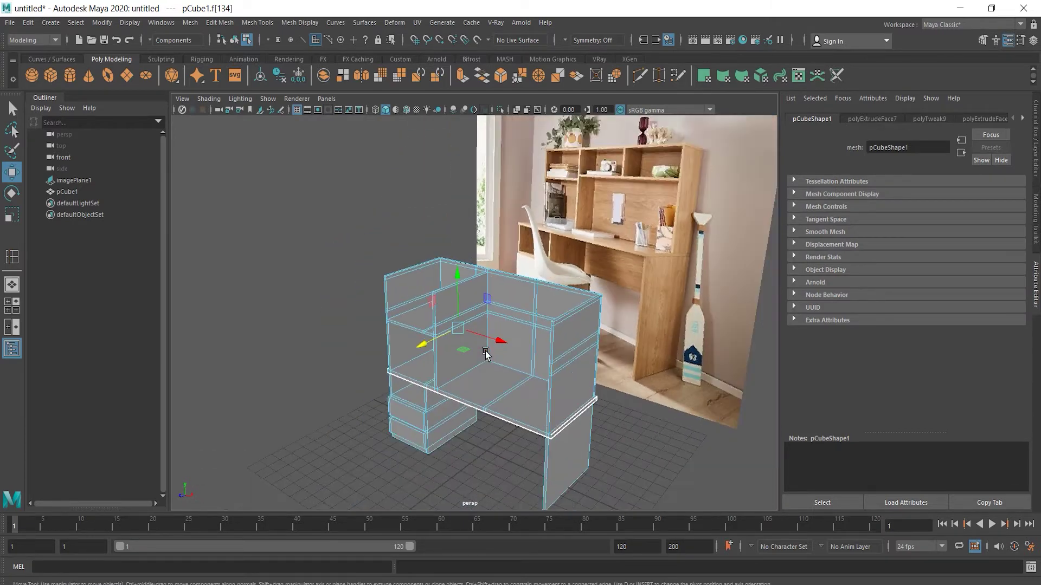
pyautogui.hotkey('ctrl', 'z')
pyautogui.hotkey('ctrl', 'z')
pyautogui.hotkey('ctrl', 'z')
pyautogui.hotkey('ctrl', 'z')
pyautogui.hotkey('ctrl', 'z')
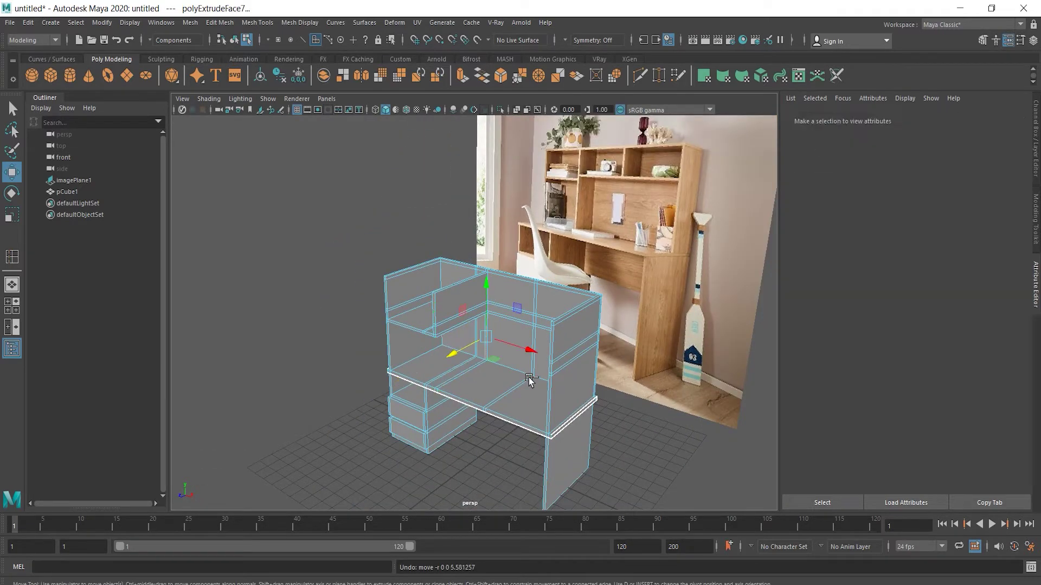
# Extrude the left lower shelf strip and adjoining divider strips forward from the back wall, stopping short of the side panels' front edges
pyautogui.keyDown('alt'); pyautogui.moveTo(464, 356); pyautogui.dragTo(597, 367, button='right'); pyautogui.keyUp('alt')
pyautogui.keyDown('shift'); pyautogui.moveTo(499, 339); pyautogui.dragTo(361, 356, button='middle'); pyautogui.keyUp('shift')
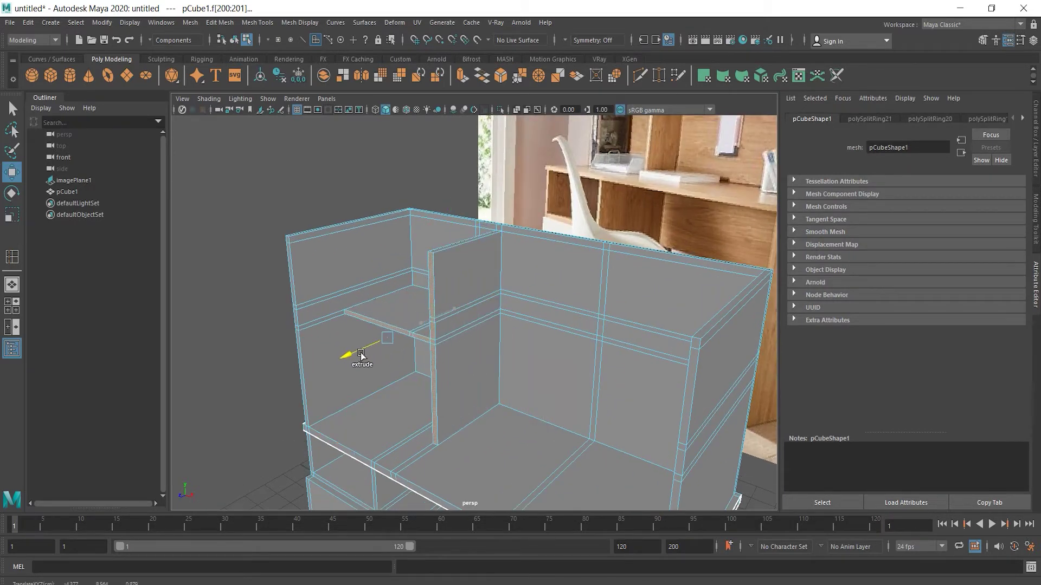
pyautogui.keyDown('shift'); pyautogui.moveTo(361, 355); pyautogui.dragTo(362, 356); pyautogui.keyUp('shift')
pyautogui.keyDown('alt'); pyautogui.moveTo(471, 384); pyautogui.dragTo(516, 395); pyautogui.keyUp('alt')
pyautogui.keyDown('alt'); pyautogui.moveTo(515, 395); pyautogui.dragTo(543, 358, button='right'); pyautogui.keyUp('alt')
pyautogui.keyDown('alt'); pyautogui.moveTo(595, 406); pyautogui.dragTo(494, 336); pyautogui.keyUp('alt')
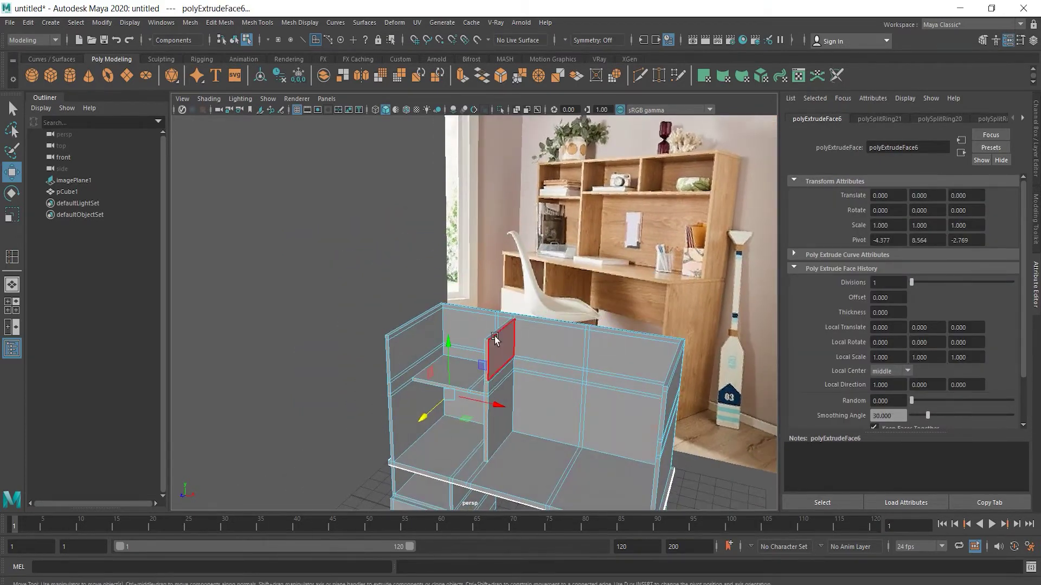
# Select the inner faces along the top rim of the hutch's back wall and extrude them forward to the shelf's depth as a top panel
pyautogui.click(462, 309)
pyautogui.press('f')
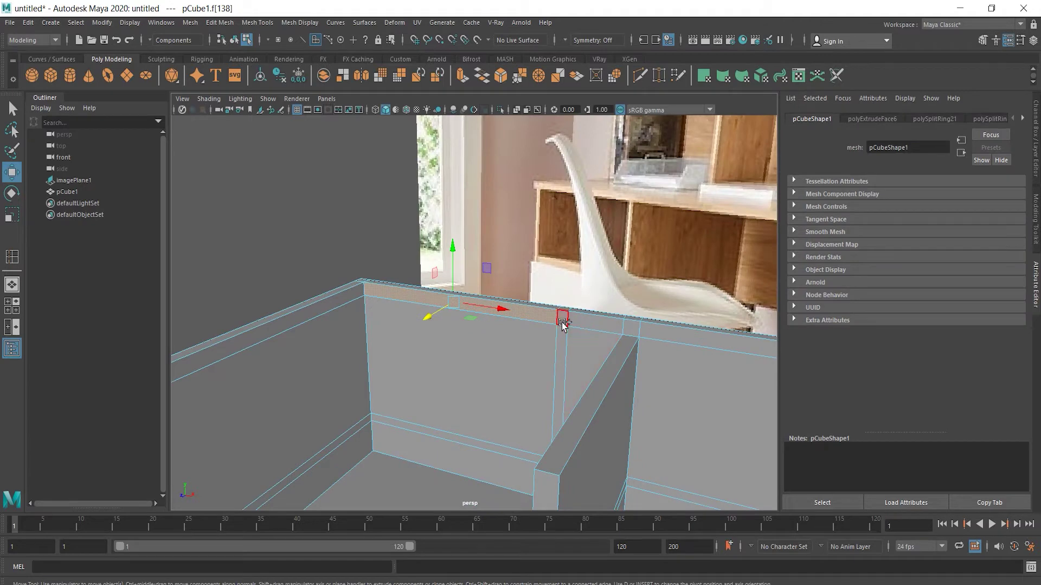
pyautogui.keyDown('shift'); pyautogui.click(562, 323); pyautogui.keyUp('shift')
pyautogui.keyDown('shift'); pyautogui.click(601, 323); pyautogui.keyUp('shift')
pyautogui.keyDown('shift'); pyautogui.click(631, 328); pyautogui.keyUp('shift')
pyautogui.keyDown('shift'); pyautogui.click(665, 333); pyautogui.keyUp('shift')
pyautogui.keyDown('alt'); pyautogui.moveTo(687, 419); pyautogui.dragTo(286, 349, button='middle'); pyautogui.keyUp('alt')
pyautogui.keyDown('shift'); pyautogui.click(525, 300); pyautogui.keyUp('shift')
pyautogui.keyDown('shift'); pyautogui.click(566, 305); pyautogui.keyUp('shift')
pyautogui.keyDown('alt'); pyautogui.moveTo(613, 416); pyautogui.dragTo(596, 396, button='middle'); pyautogui.keyUp('alt')
pyautogui.scroll(-2, 534, 405)
pyautogui.keyDown('shift'); pyautogui.moveTo(482, 262); pyautogui.dragTo(406, 301); pyautogui.keyUp('shift')
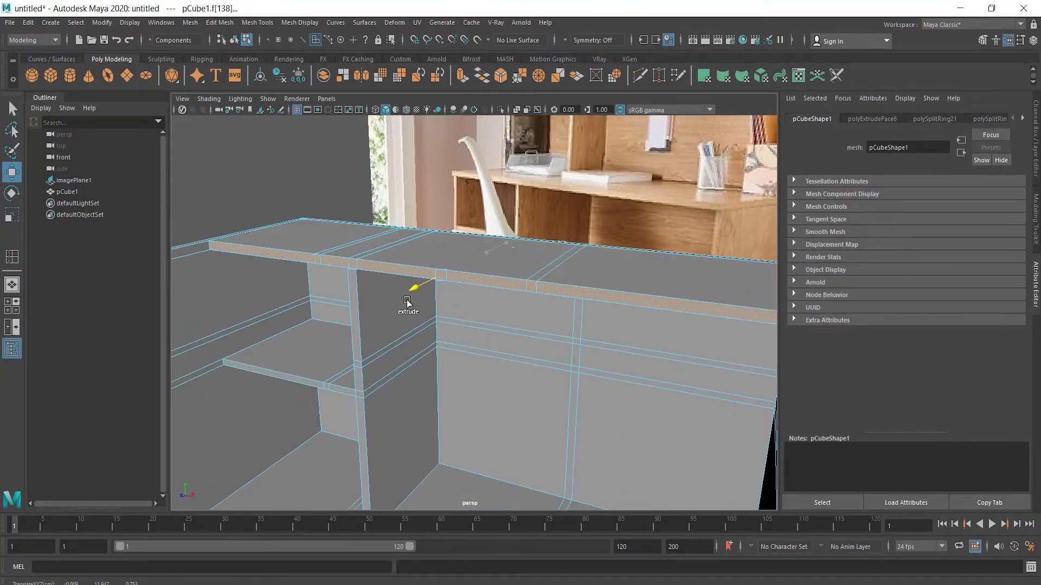
pyautogui.scroll(5, 473, 308)
pyautogui.keyDown('alt'); pyautogui.moveTo(474, 307); pyautogui.dragTo(665, 312); pyautogui.keyUp('alt')
pyautogui.scroll(-5, 650, 358)
pyautogui.click(564, 250)
pyautogui.keyDown('alt'); pyautogui.moveTo(497, 422); pyautogui.dragTo(415, 386); pyautogui.keyUp('alt')
pyautogui.scroll(-4, 416, 385)
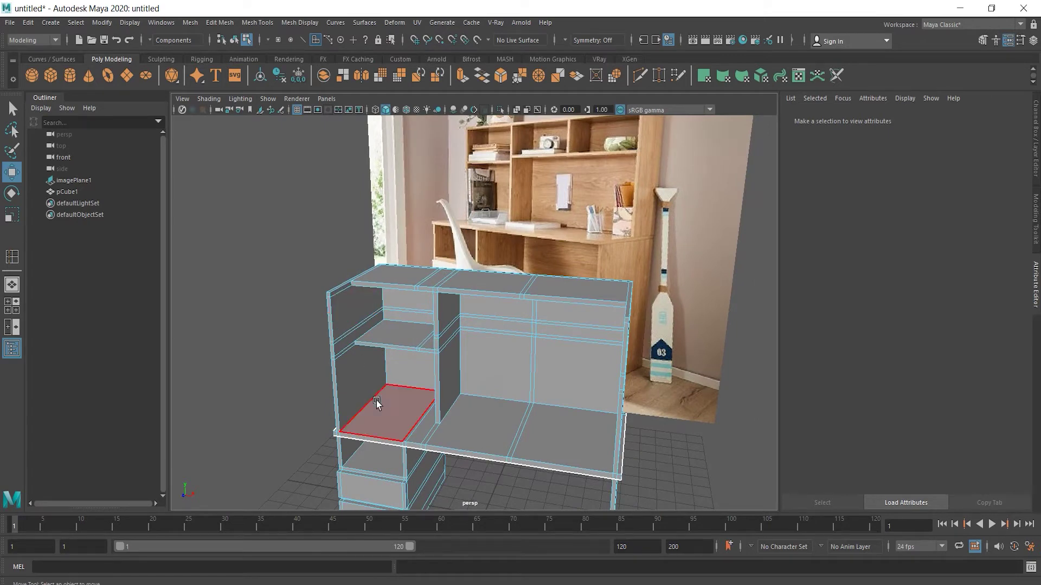
# Try to move the front edge faces of the hutch's side panels back towards the shelf's depth
pyautogui.click(329, 297)
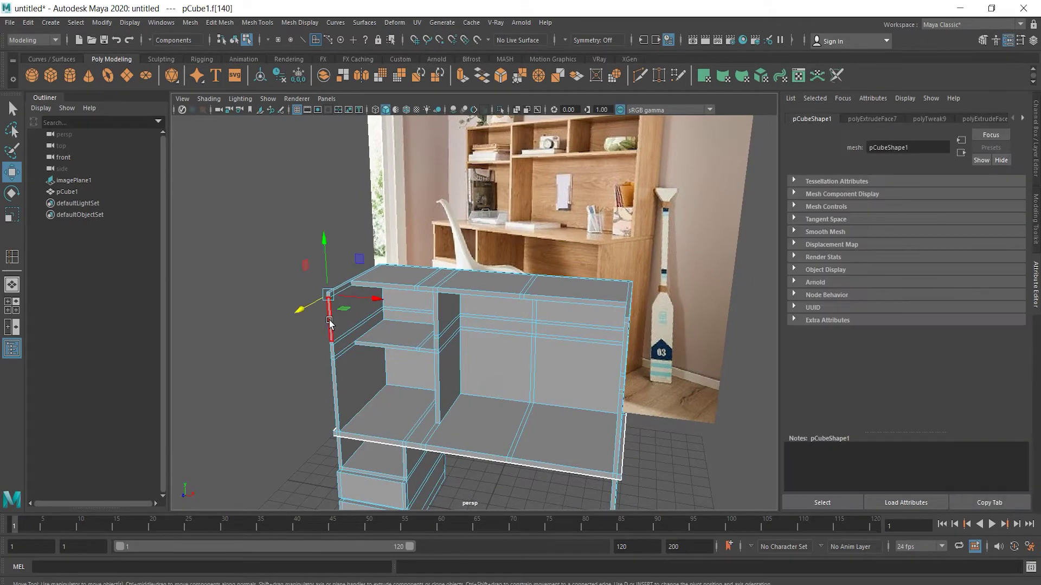
pyautogui.keyDown('shift'); pyautogui.click(329, 322); pyautogui.keyUp('shift')
pyautogui.keyDown('alt'); pyautogui.moveTo(302, 358); pyautogui.dragTo(586, 355, button='right'); pyautogui.keyUp('alt')
pyautogui.keyDown('alt'); pyautogui.moveTo(394, 374); pyautogui.dragTo(632, 318, button='middle'); pyautogui.keyUp('alt')
pyautogui.keyDown('alt'); pyautogui.moveTo(632, 321); pyautogui.dragTo(524, 342); pyautogui.keyUp('alt')
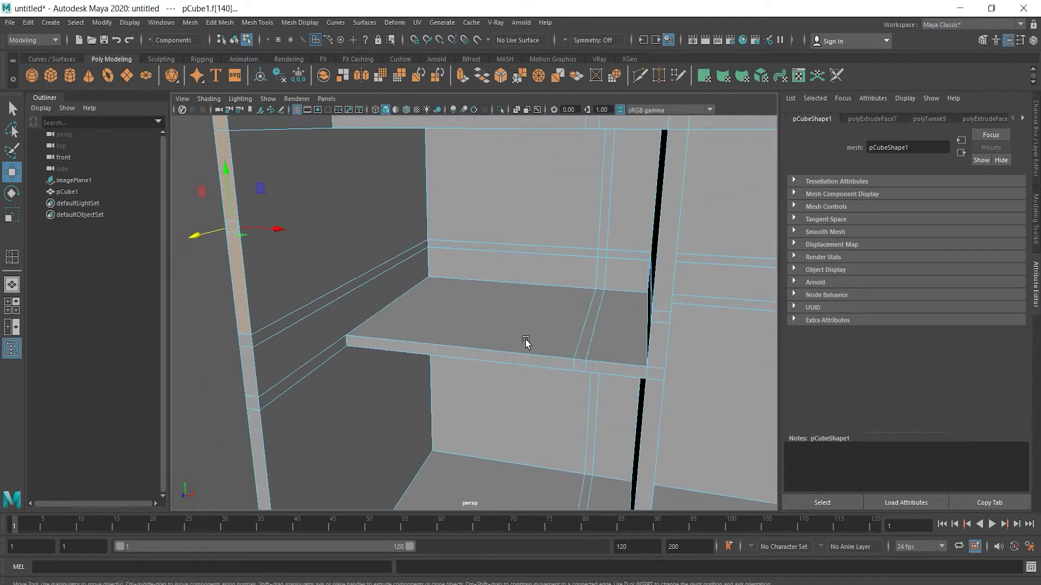
pyautogui.scroll(-5, 525, 341)
pyautogui.scroll(-3, 545, 342)
pyautogui.keyDown('alt'); pyautogui.moveTo(545, 342); pyautogui.dragTo(353, 296, button='middle'); pyautogui.keyUp('alt')
pyautogui.keyDown('alt'); pyautogui.moveTo(353, 296); pyautogui.dragTo(388, 307); pyautogui.keyUp('alt')
pyautogui.keyDown('alt'); pyautogui.moveTo(388, 308); pyautogui.dragTo(398, 339, button='middle'); pyautogui.keyUp('alt')
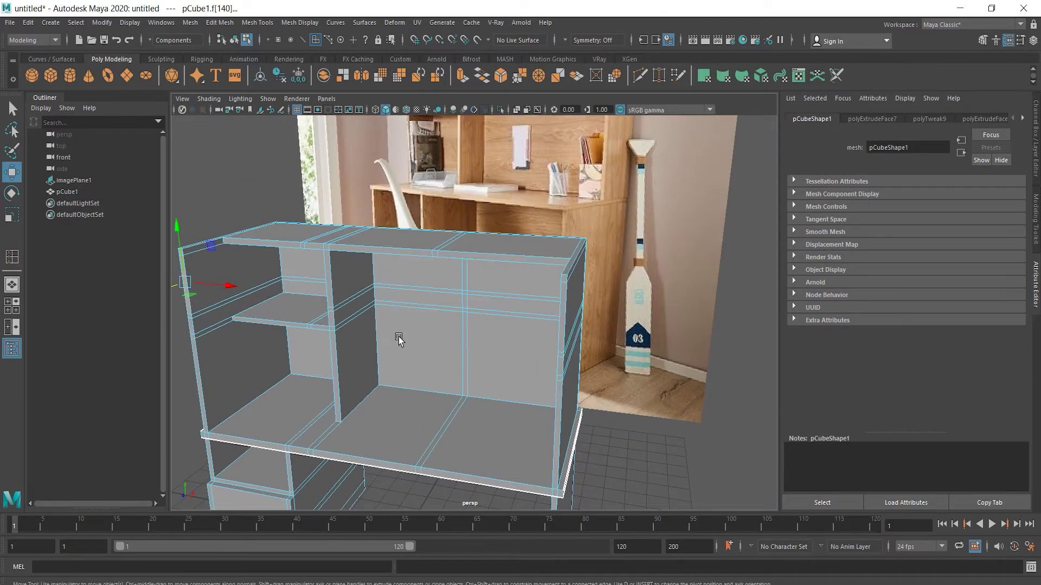
pyautogui.keyDown('shift'); pyautogui.click(557, 472); pyautogui.keyUp('shift')
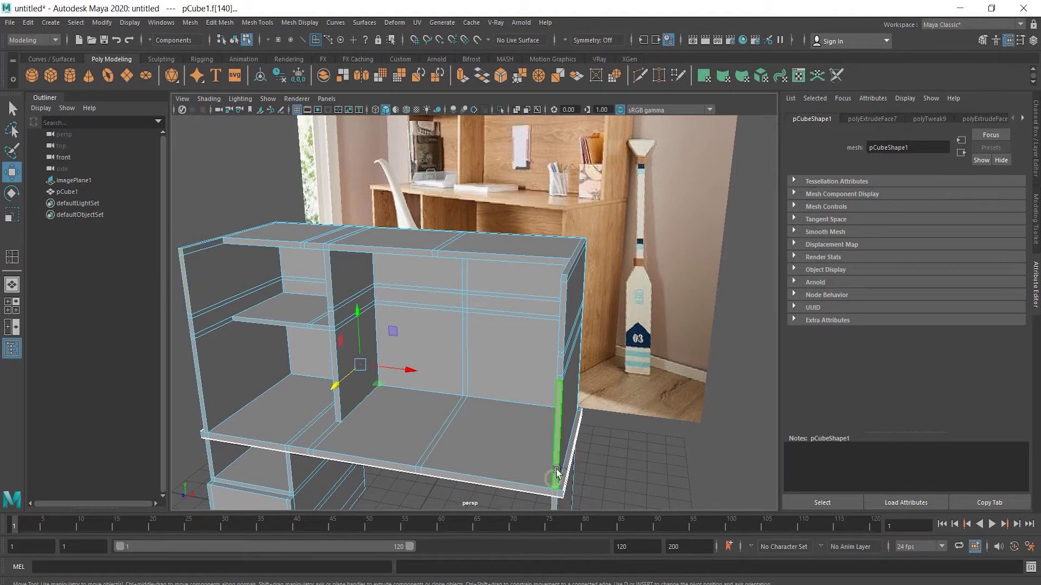
pyautogui.keyDown('alt'); pyautogui.moveTo(194, 324); pyautogui.dragTo(481, 318, button='middle'); pyautogui.keyUp('alt')
pyautogui.scroll(3, 481, 318)
pyautogui.keyDown('shift'); pyautogui.click(474, 314); pyautogui.keyUp('shift')
pyautogui.keyDown('shift'); pyautogui.click(471, 349); pyautogui.keyUp('shift')
pyautogui.keyDown('alt'); pyautogui.moveTo(667, 428); pyautogui.dragTo(558, 409); pyautogui.keyUp('alt')
pyautogui.moveTo(485, 391); pyautogui.dragTo(506, 381)
pyautogui.hotkey('ctrl', 'z')
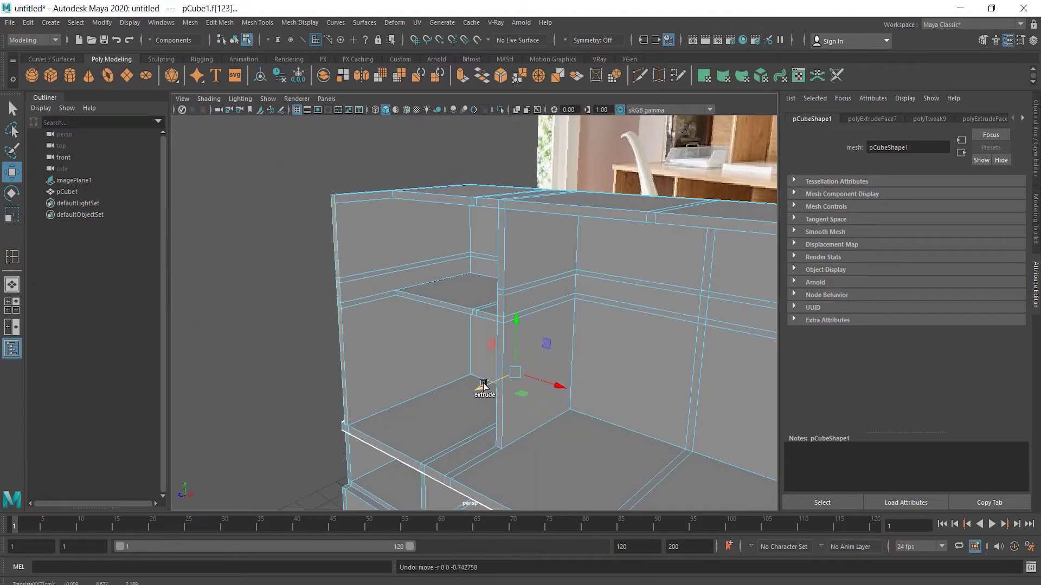
# Insert a vertical edge loop through the hutch's side panels in line with the top panel's front edge, and undo the extra horizontal loop
pyautogui.keyDown('alt'); pyautogui.moveTo(449, 412); pyautogui.dragTo(424, 305); pyautogui.keyUp('alt')
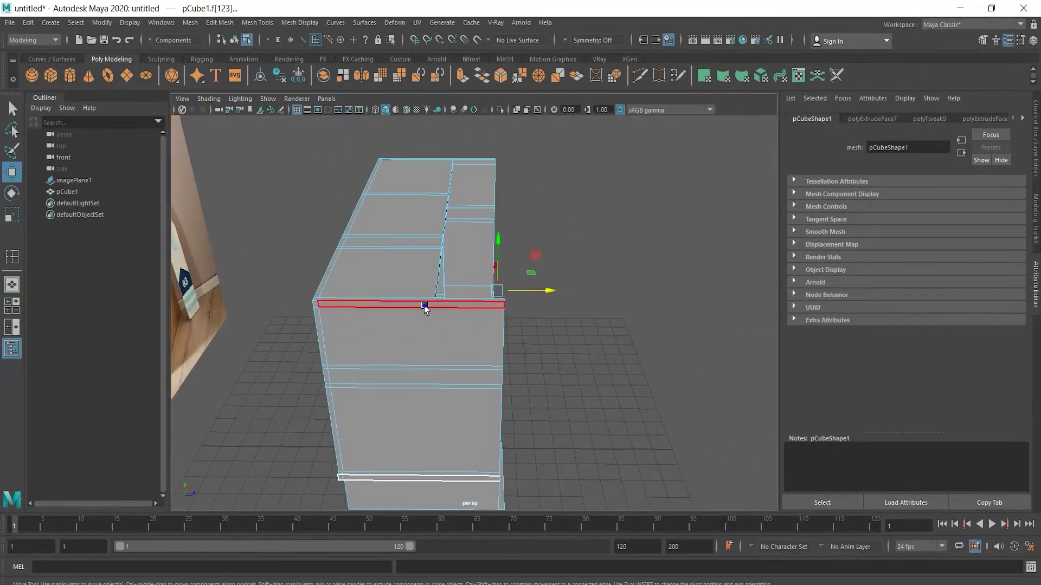
pyautogui.moveTo(424, 304); pyautogui.dragTo(475, 272, button='right')
pyautogui.keyDown('shift'); pyautogui.moveTo(392, 343); pyautogui.dragTo(335, 319, button='right'); pyautogui.keyUp('shift')
pyautogui.keyDown('alt'); pyautogui.moveTo(383, 347); pyautogui.dragTo(564, 356, button='right'); pyautogui.keyUp('alt')
pyautogui.keyDown('alt'); pyautogui.moveTo(418, 305); pyautogui.dragTo(408, 287); pyautogui.keyUp('alt')
pyautogui.keyDown('alt'); pyautogui.moveTo(417, 329); pyautogui.dragTo(494, 367); pyautogui.keyUp('alt')
pyautogui.scroll(-4, 551, 393)
pyautogui.moveTo(435, 291); pyautogui.dragTo(442, 324, button='right')
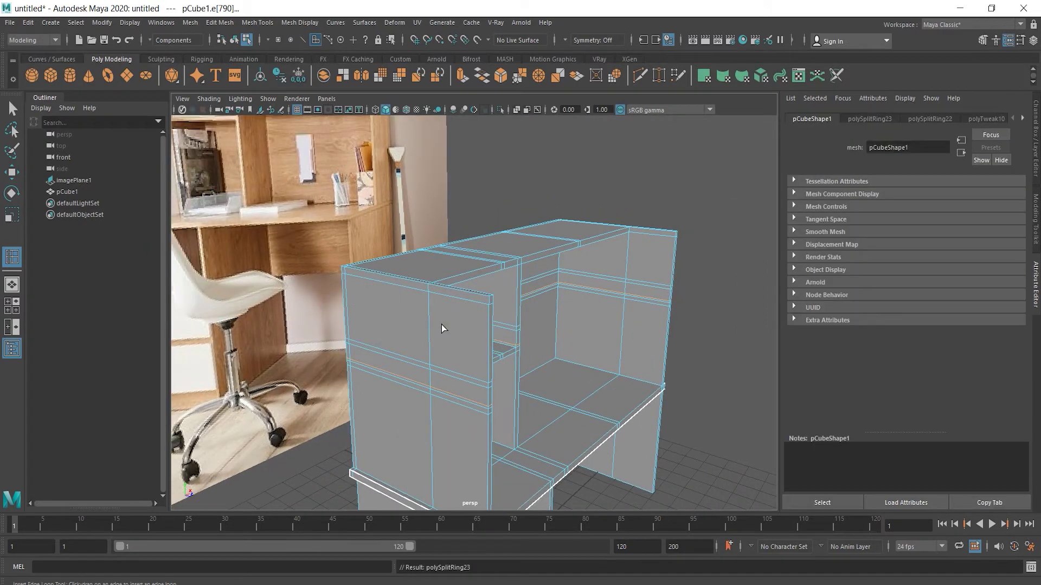
pyautogui.hotkey('ctrl', 'z')
pyautogui.press('q')
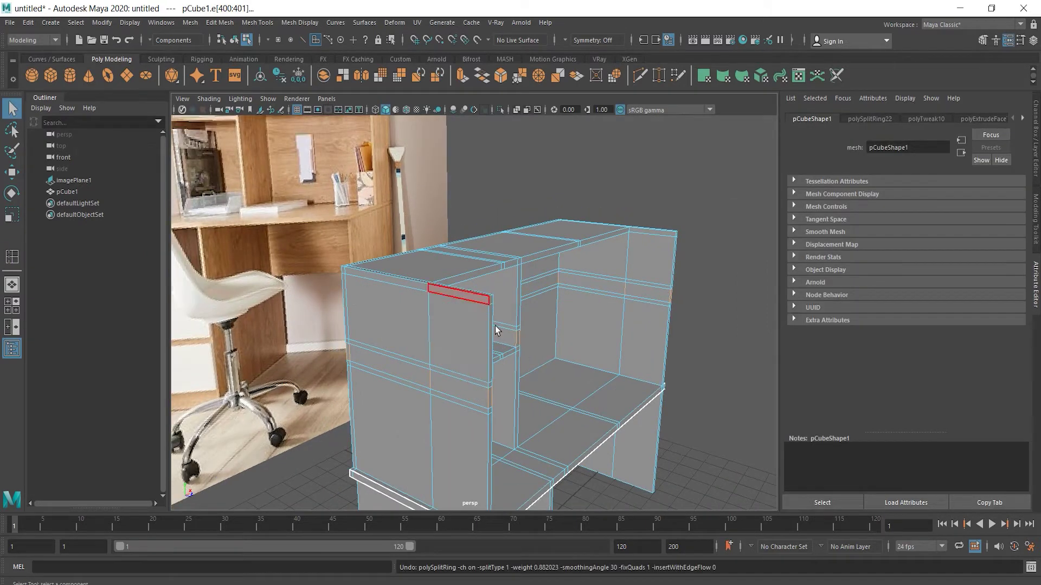
# Delete the faces of both hutch side panels that project forward of the new vertical edge loop
pyautogui.scroll(-3, 502, 332)
pyautogui.click(602, 354)
pyautogui.click(612, 264)
pyautogui.keyDown('shift'); pyautogui.click(617, 331); pyautogui.keyUp('shift')
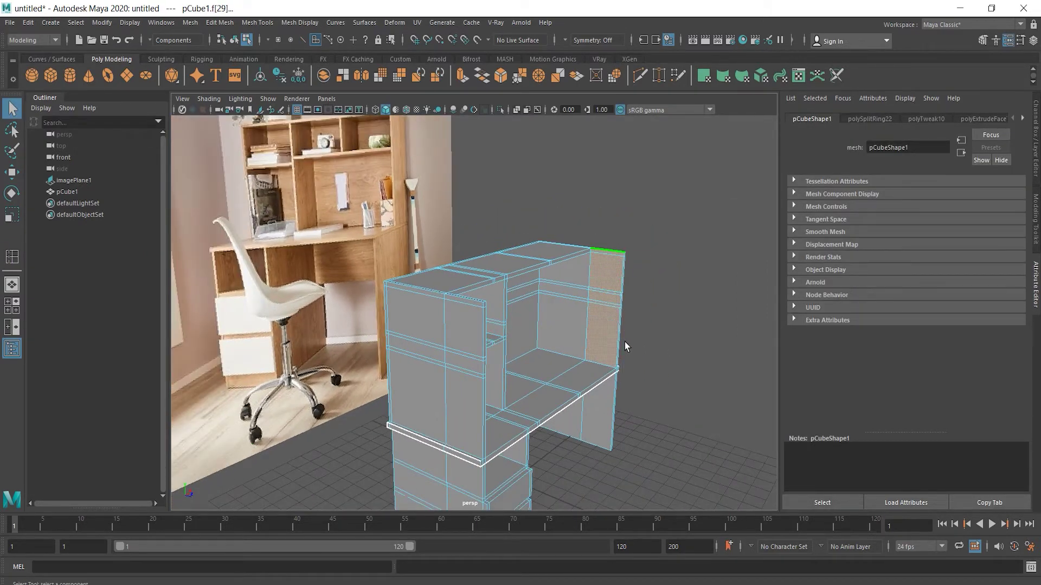
pyautogui.keyDown('alt'); pyautogui.moveTo(657, 387); pyautogui.dragTo(283, 301); pyautogui.keyUp('alt')
pyautogui.press('Delete')
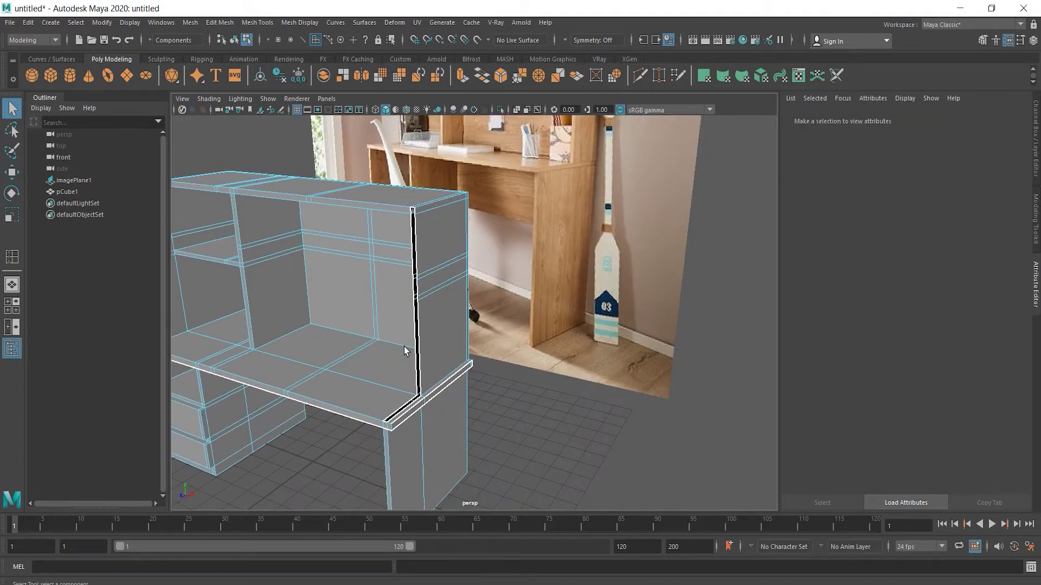
pyautogui.keyDown('alt'); pyautogui.moveTo(358, 424); pyautogui.dragTo(505, 405, button='middle'); pyautogui.keyUp('alt')
pyautogui.keyDown('alt'); pyautogui.moveTo(505, 406); pyautogui.dragTo(385, 279); pyautogui.keyUp('alt')
pyautogui.keyDown('alt'); pyautogui.moveTo(374, 325); pyautogui.dragTo(507, 347); pyautogui.keyUp('alt')
pyautogui.press('Delete')
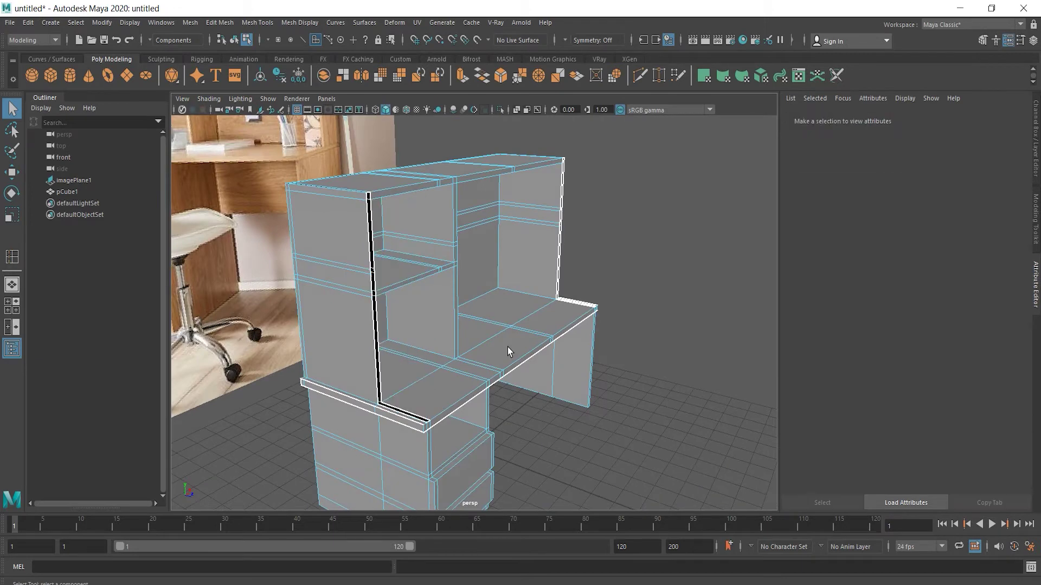
# Select the open border edges at the front of the left side panel and tabletop and close them with Fill Hole
pyautogui.scroll(3, 542, 344)
pyautogui.scroll(3, 488, 283)
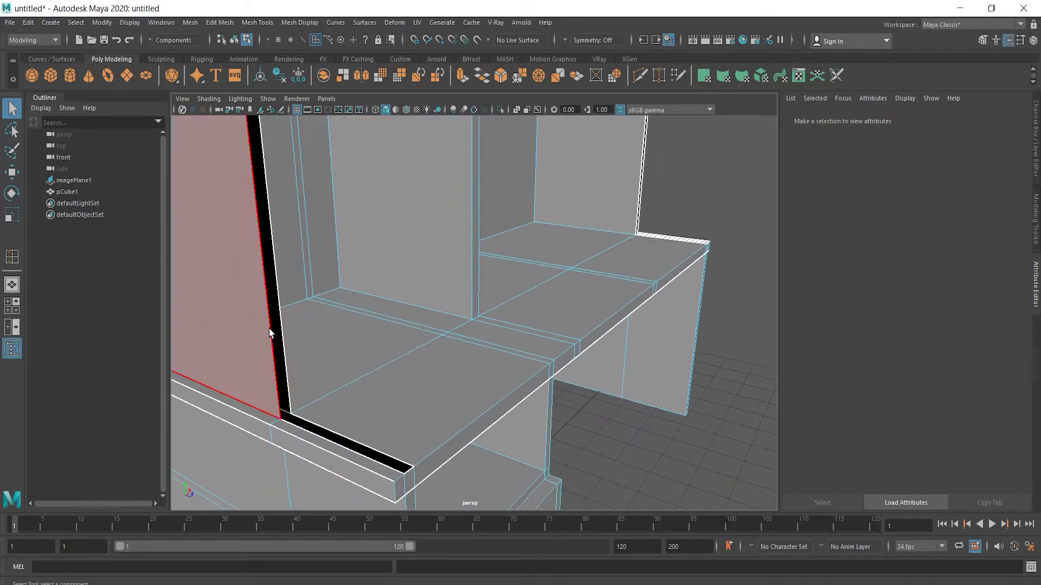
pyautogui.moveTo(268, 329); pyautogui.dragTo(265, 259, button='right')
pyautogui.click(262, 264)
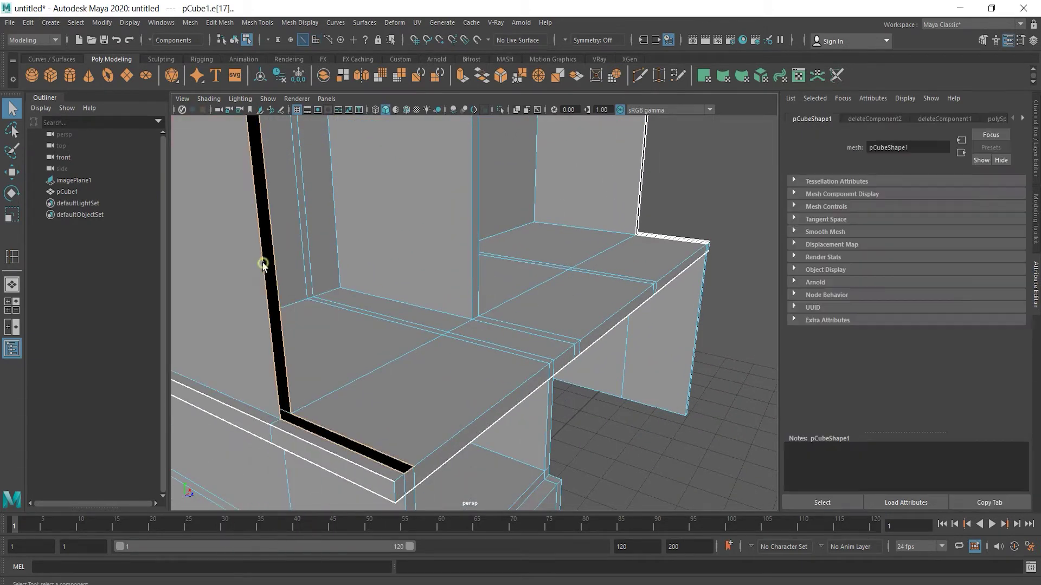
pyautogui.keyDown('alt'); pyautogui.moveTo(332, 481); pyautogui.dragTo(291, 481); pyautogui.keyUp('alt')
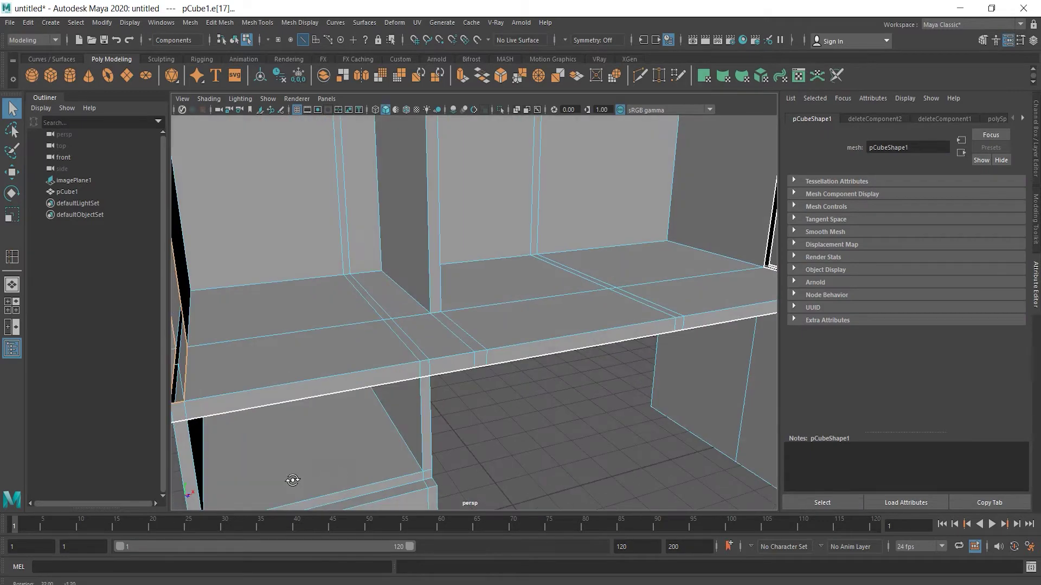
pyautogui.keyDown('alt'); pyautogui.moveTo(333, 450); pyautogui.dragTo(259, 436, button='right'); pyautogui.keyUp('alt')
pyautogui.keyDown('alt'); pyautogui.moveTo(260, 435); pyautogui.dragTo(361, 491, button='middle'); pyautogui.keyUp('alt')
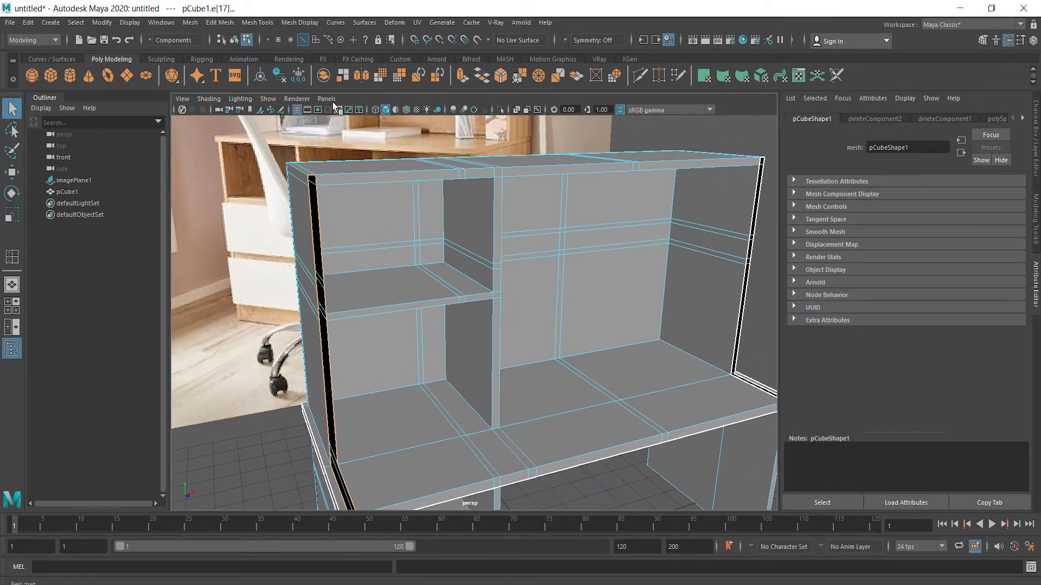
pyautogui.click(185, 25)
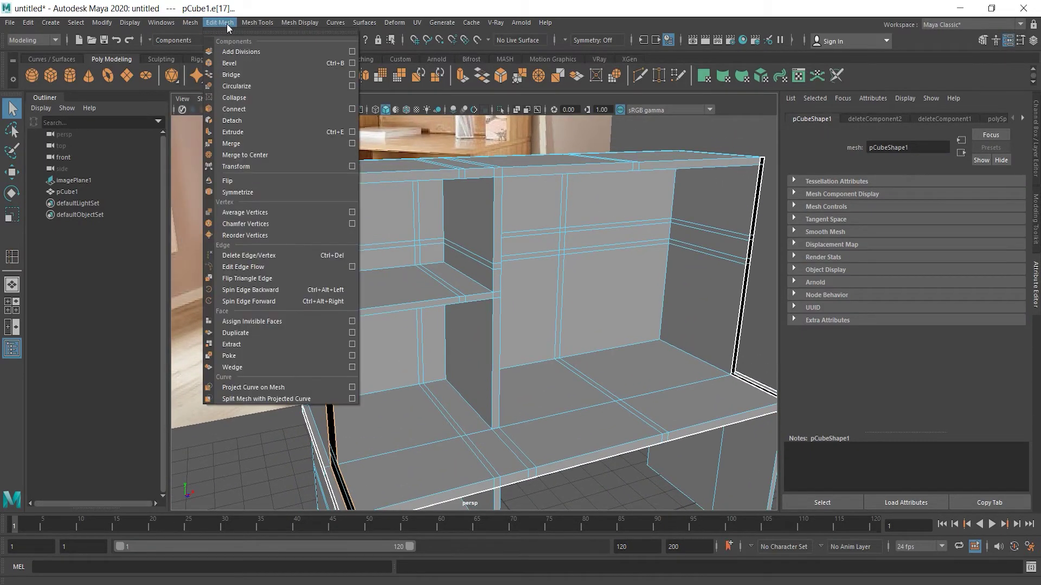
pyautogui.moveTo(243, 24)
pyautogui.moveTo(180, 24)
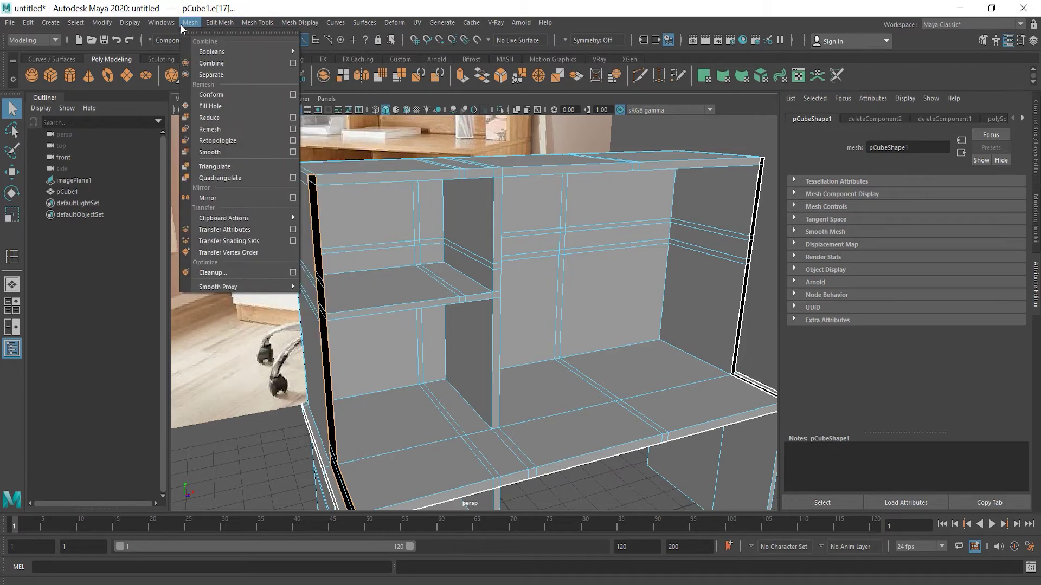
pyautogui.click(233, 103)
pyautogui.scroll(-2, 313, 175)
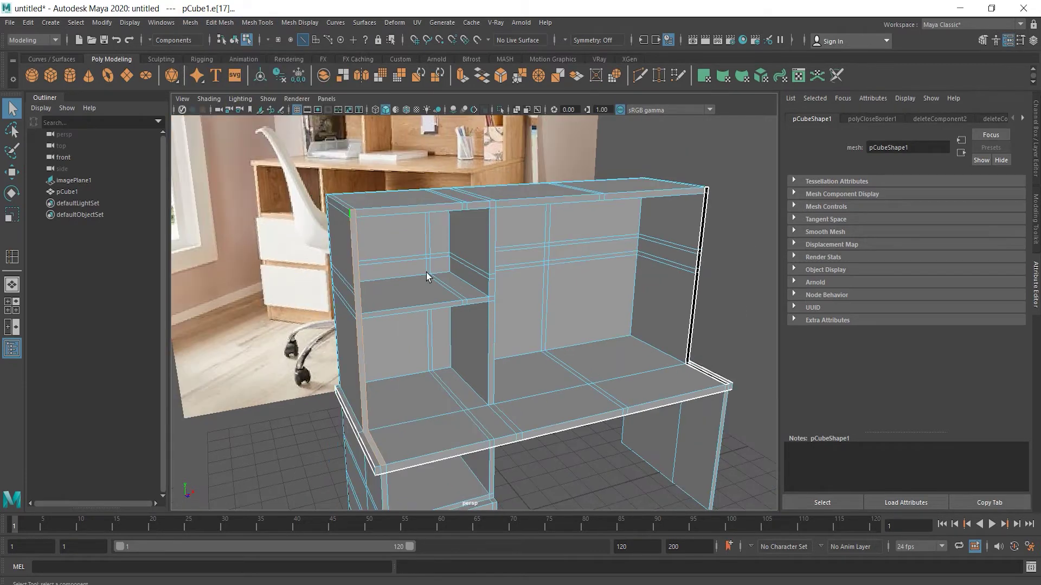
pyautogui.click(588, 469)
# Close the open border at the front of the right side panel and tabletop with Fill Hole
pyautogui.keyDown('alt'); pyautogui.moveTo(539, 391); pyautogui.dragTo(390, 331); pyautogui.keyUp('alt')
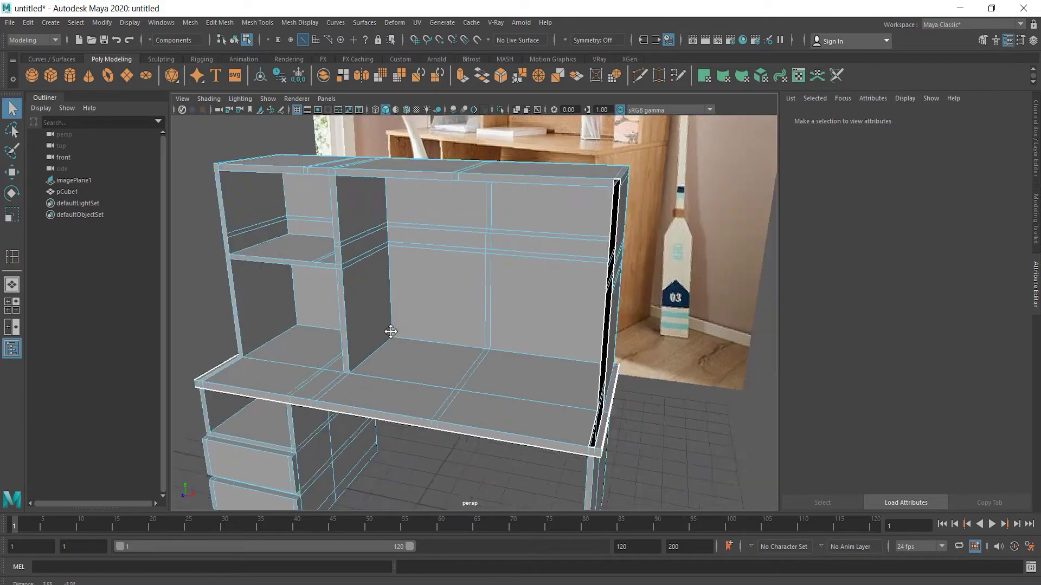
pyautogui.keyDown('alt'); pyautogui.moveTo(391, 332); pyautogui.dragTo(364, 331, button='middle'); pyautogui.keyUp('alt')
pyautogui.scroll(2, 365, 331)
pyautogui.doubleClick(620, 285)
pyautogui.click(190, 23)
pyautogui.click(217, 104)
pyautogui.scroll(-5, 555, 300)
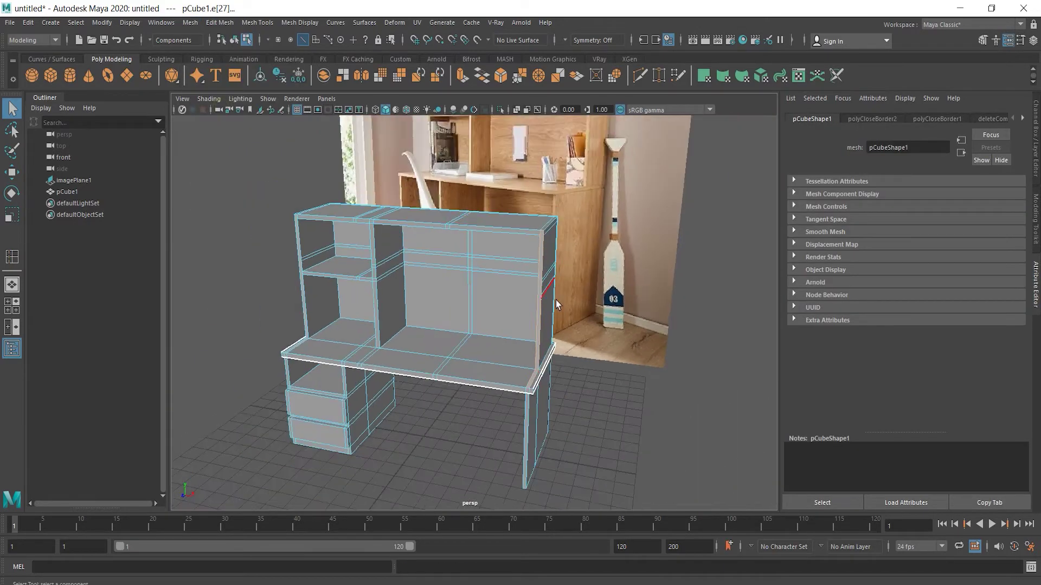
pyautogui.click(588, 331)
# Select the upper horizontal strip on the back wall right of the tall divider and extrude it forward as a shelf
pyautogui.moveTo(477, 355)
pyautogui.keyDown('alt'); pyautogui.mouseDown()
pyautogui.moveTo(365, 360)
pyautogui.moveTo(472, 356)
pyautogui.mouseUp(); pyautogui.keyUp('alt')
pyautogui.keyDown('alt'); pyautogui.moveTo(467, 293); pyautogui.dragTo(519, 355, button='middle'); pyautogui.keyUp('alt')
pyautogui.scroll(4, 383, 334)
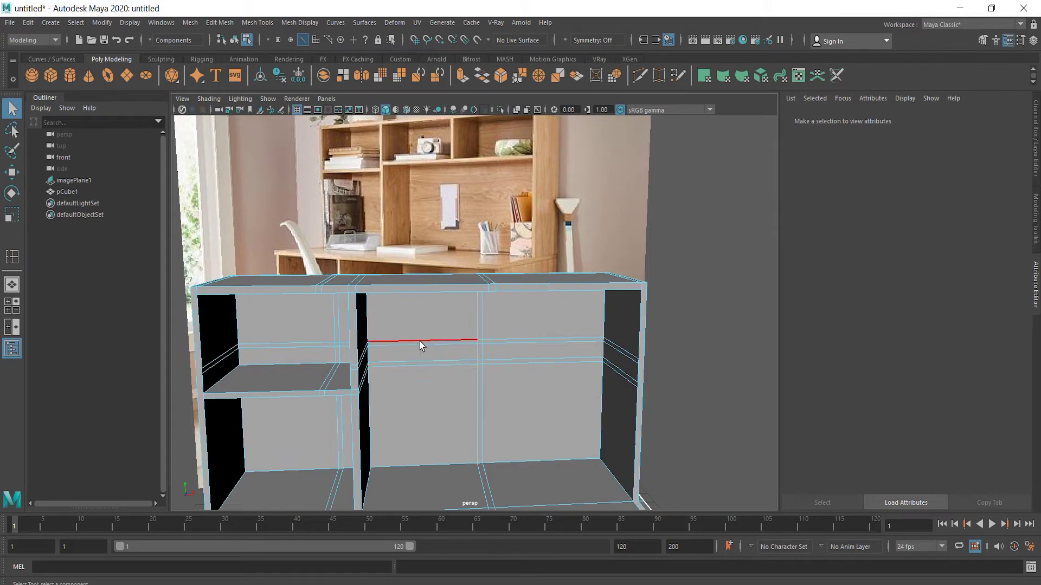
pyautogui.moveTo(421, 343); pyautogui.dragTo(385, 344, button='right')
pyautogui.click(518, 343)
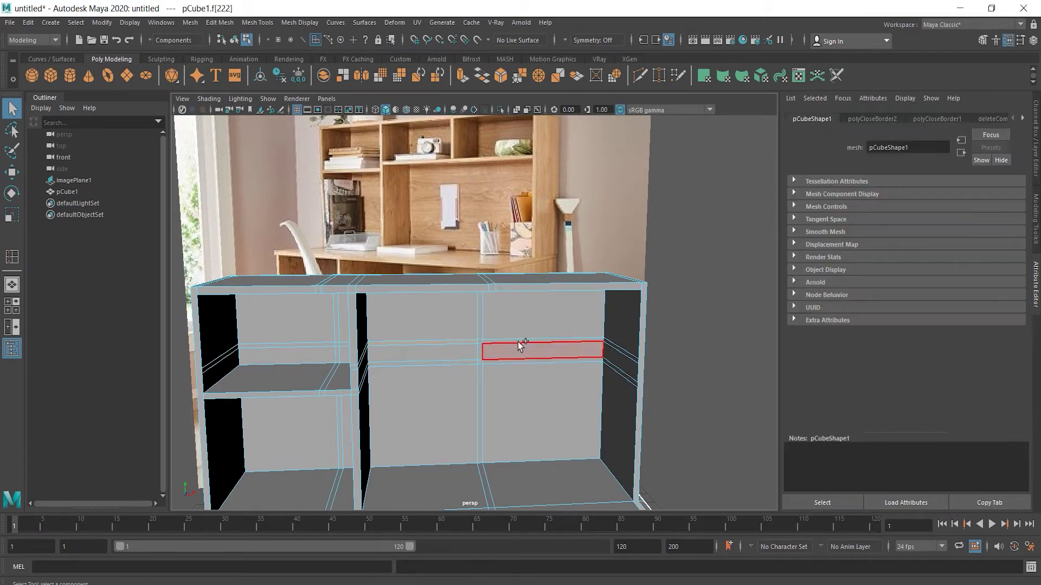
pyautogui.keyDown('shift'); pyautogui.click(480, 341); pyautogui.keyUp('shift')
pyautogui.keyDown('alt'); pyautogui.moveTo(461, 415); pyautogui.dragTo(330, 399); pyautogui.keyUp('alt')
pyautogui.press('w')
pyautogui.keyDown('shift'); pyautogui.moveTo(440, 343); pyautogui.dragTo(356, 359); pyautogui.keyUp('shift')
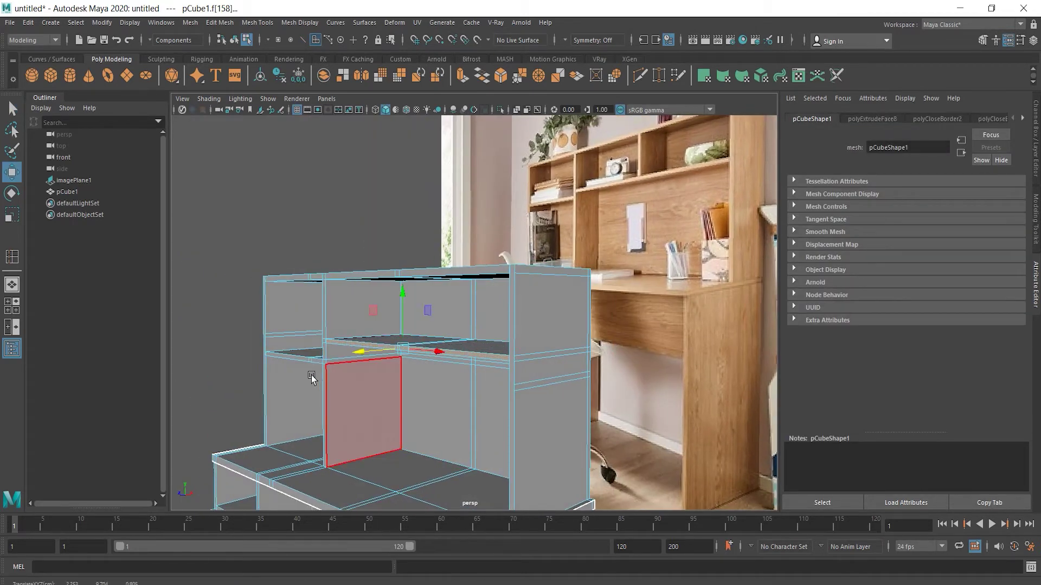
# Fine-tune the depth of the right upper shelf so its front face lines up with the tall divider's front edge
pyautogui.scroll(5, 312, 376)
pyautogui.keyDown('alt'); pyautogui.moveTo(312, 375); pyautogui.dragTo(522, 349, button='middle'); pyautogui.keyUp('alt')
pyautogui.scroll(5, 514, 351)
pyautogui.keyDown('alt'); pyautogui.moveTo(369, 353); pyautogui.dragTo(524, 359); pyautogui.keyUp('alt')
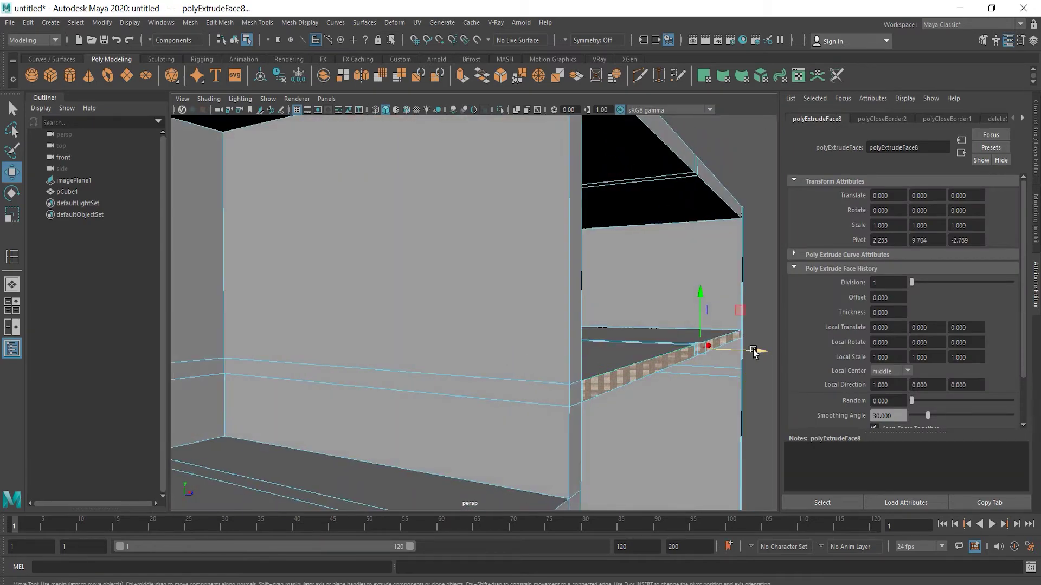
pyautogui.moveTo(753, 352); pyautogui.dragTo(754, 351)
pyautogui.scroll(-6, 677, 374)
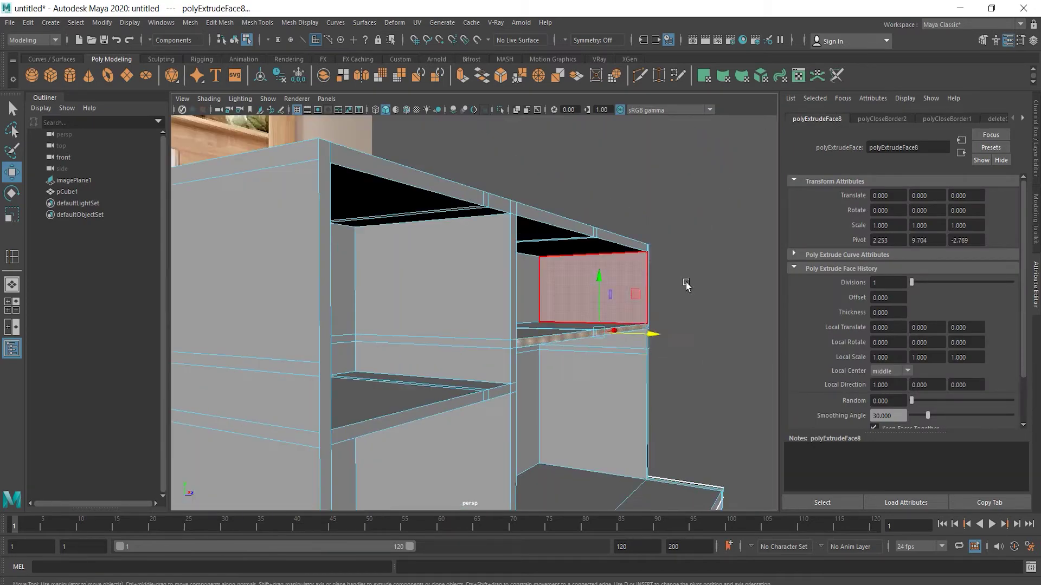
pyautogui.click(685, 284)
# Extrude the narrow vertical strip above the right upper shelf forward to form a short divider between the shelf and the top panel
pyautogui.keyDown('alt'); pyautogui.moveTo(685, 290); pyautogui.dragTo(557, 360); pyautogui.keyUp('alt')
pyautogui.moveTo(539, 291); pyautogui.dragTo(594, 281, button='right')
pyautogui.scroll(-6, 602, 304)
pyautogui.click(640, 358)
pyautogui.keyDown('alt'); pyautogui.moveTo(641, 359); pyautogui.dragTo(511, 421); pyautogui.keyUp('alt')
pyautogui.click(489, 336)
pyautogui.moveTo(487, 293); pyautogui.dragTo(821, 357, button='right')
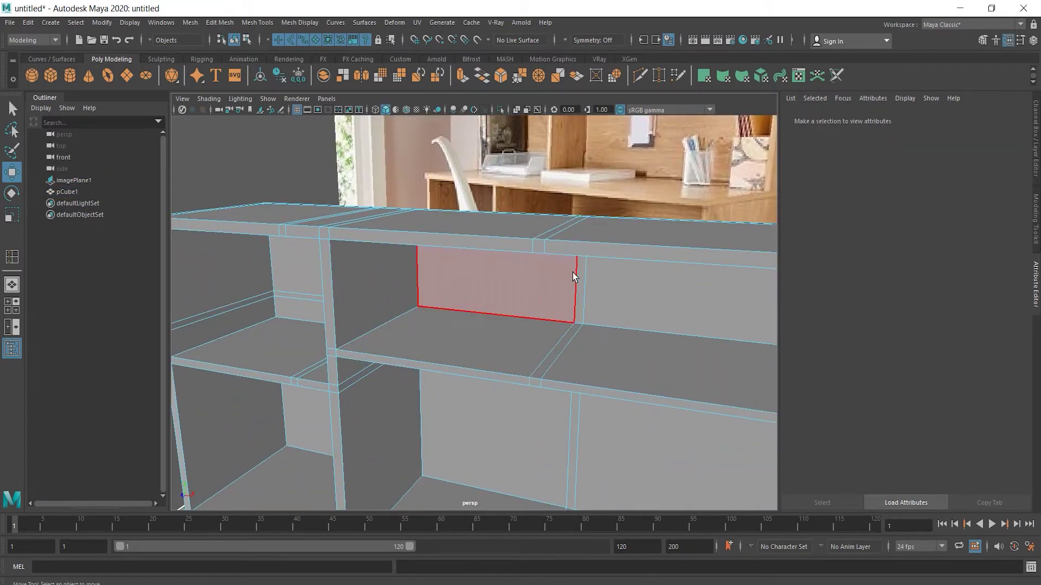
pyautogui.click(576, 284)
pyautogui.keyDown('alt'); pyautogui.moveTo(576, 284); pyautogui.dragTo(506, 348); pyautogui.keyUp('alt')
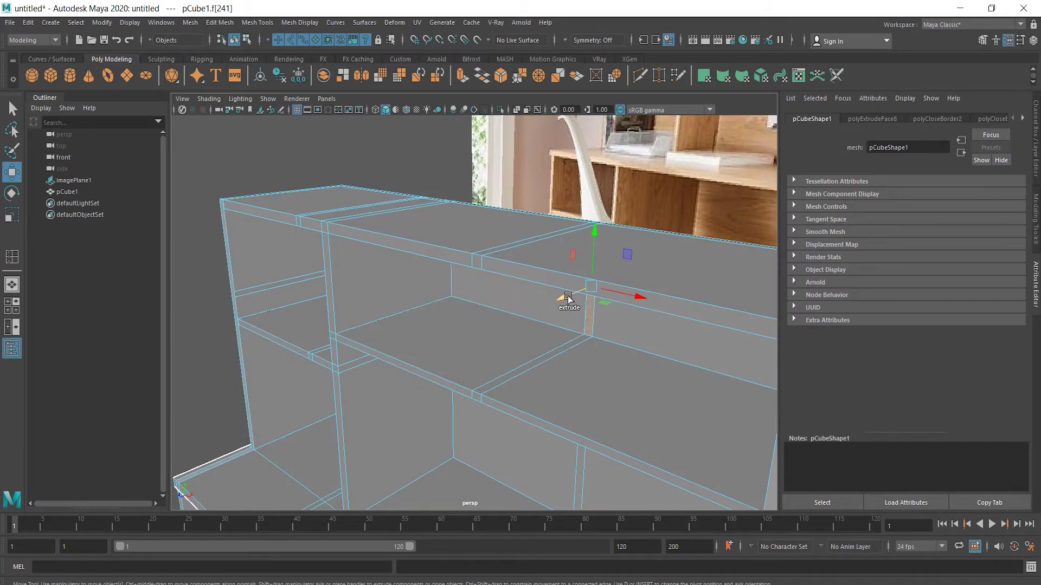
pyautogui.keyDown('shift'); pyautogui.moveTo(567, 297); pyautogui.dragTo(442, 349); pyautogui.keyUp('shift')
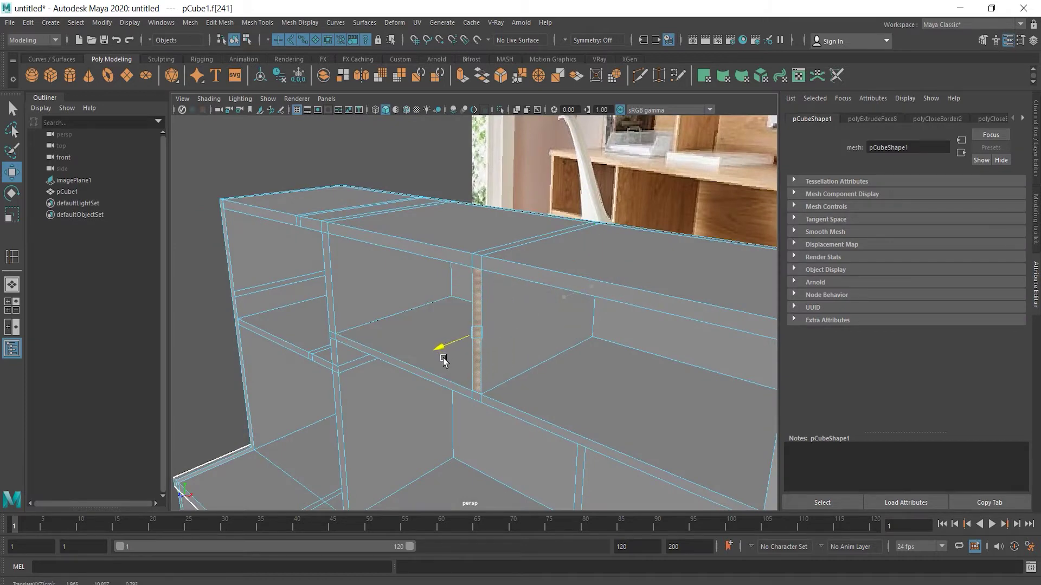
# Select the two end faces of the hutch's top panel and extrude them outward to overhang the side panels slightly
pyautogui.click(481, 425)
pyautogui.scroll(-8, 483, 425)
pyautogui.keyDown('alt'); pyautogui.moveTo(595, 437); pyautogui.dragTo(655, 414); pyautogui.keyUp('alt')
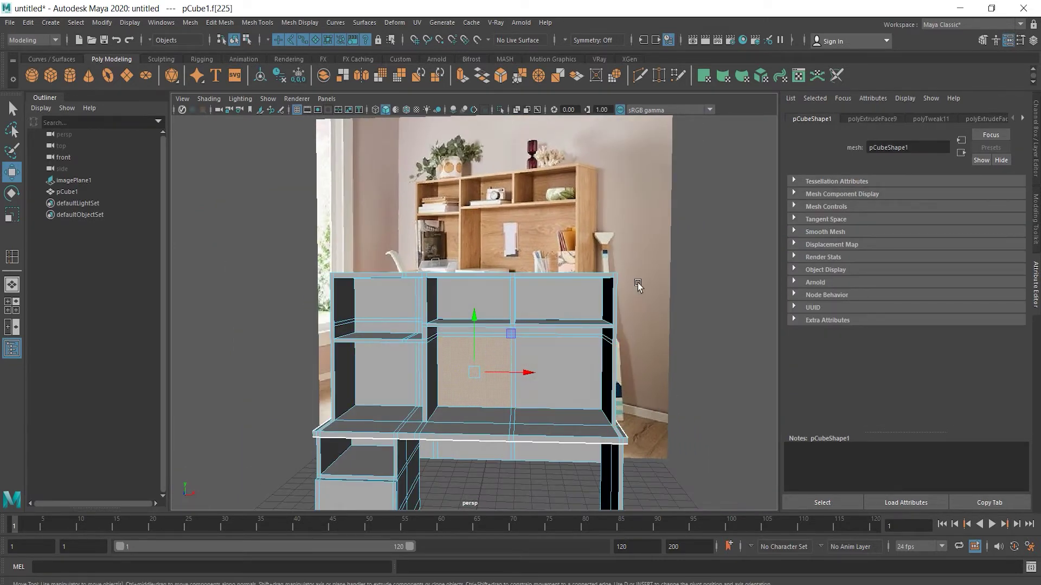
pyautogui.keyDown('alt'); pyautogui.moveTo(638, 285); pyautogui.dragTo(598, 315); pyautogui.keyUp('alt')
pyautogui.click(596, 313)
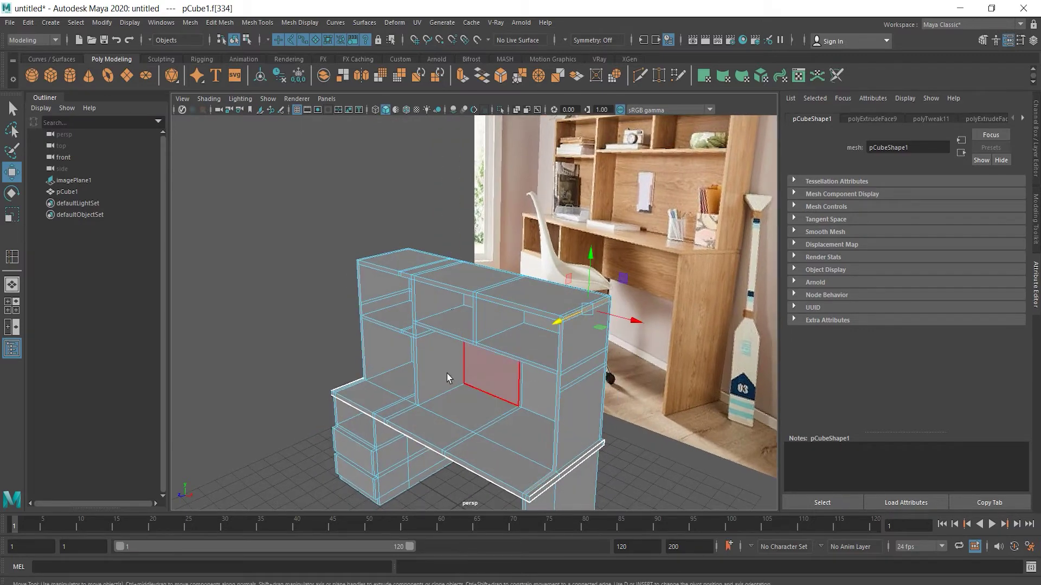
pyautogui.keyDown('alt'); pyautogui.moveTo(595, 372); pyautogui.dragTo(515, 380); pyautogui.keyUp('alt')
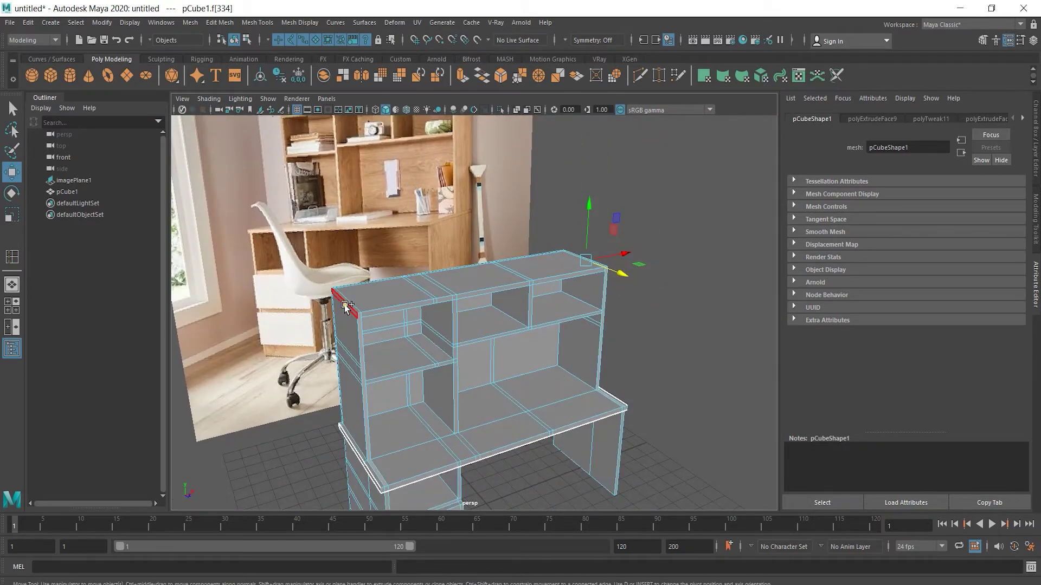
pyautogui.keyDown('shift'); pyautogui.click(345, 306); pyautogui.keyUp('shift')
pyautogui.keyDown('alt'); pyautogui.moveTo(415, 360); pyautogui.dragTo(507, 367, button='right'); pyautogui.keyUp('alt')
pyautogui.press('e')
pyautogui.press('r')
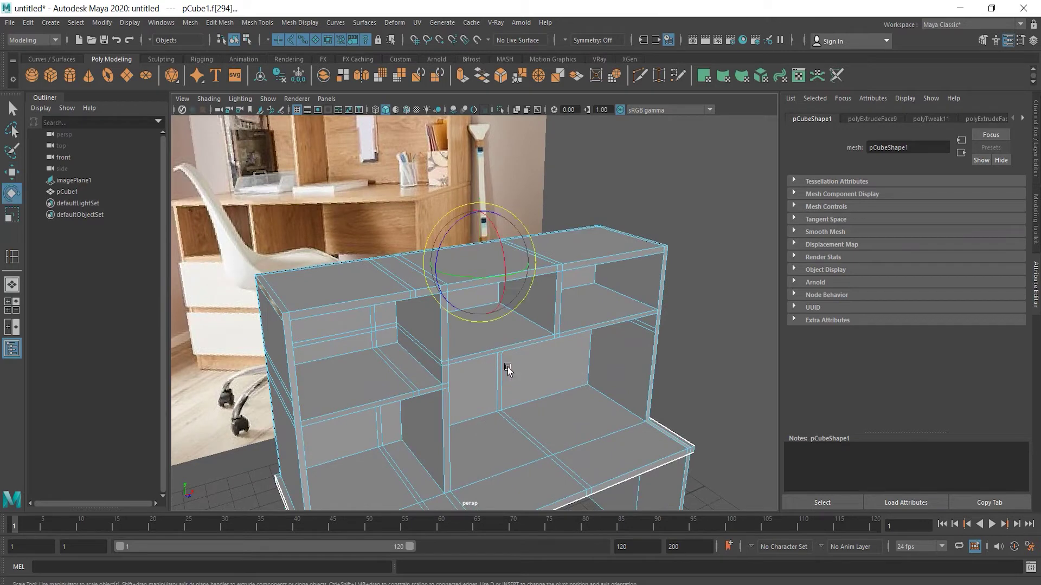
pyautogui.press('r')
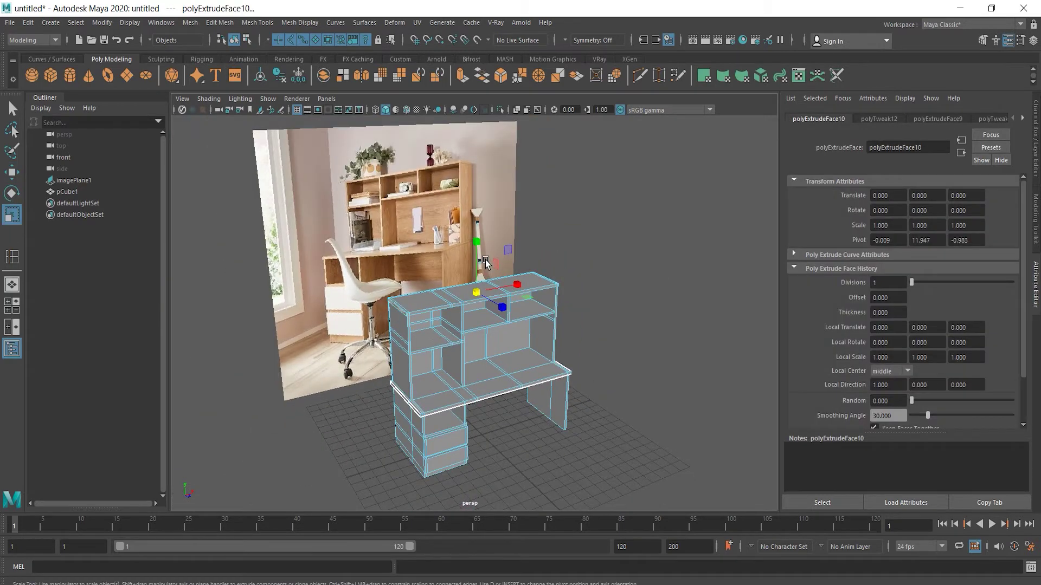
# Undo back to the active end-face extrusion on the top panel and fine-tune its overhang by scaling
pyautogui.rightClick(523, 297)
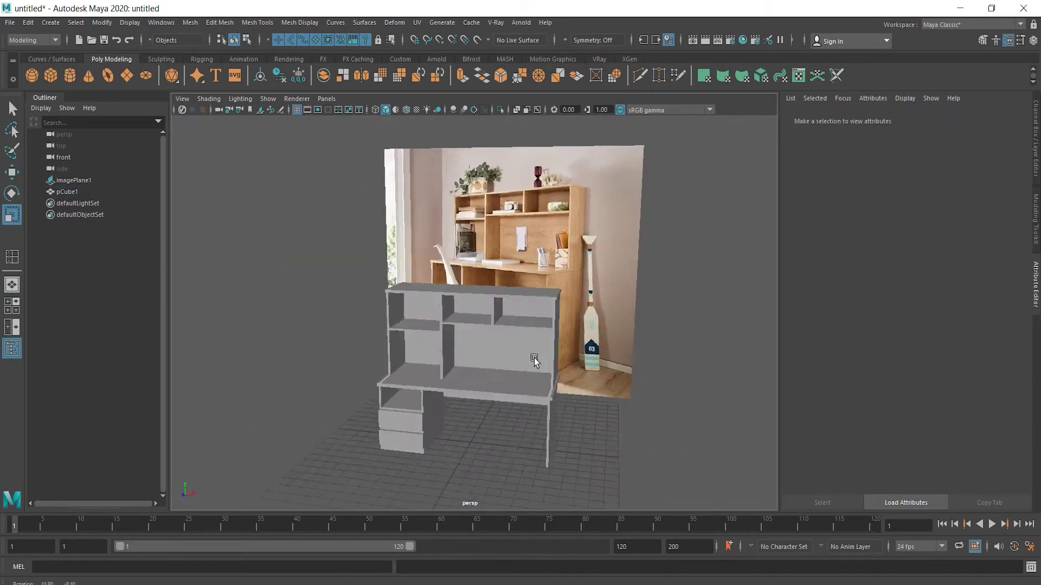
pyautogui.keyDown('alt'); pyautogui.moveTo(533, 358); pyautogui.dragTo(540, 379); pyautogui.keyUp('alt')
pyautogui.keyDown('alt'); pyautogui.moveTo(541, 379); pyautogui.dragTo(627, 373, button='right'); pyautogui.keyUp('alt')
pyautogui.keyDown('alt'); pyautogui.moveTo(627, 373); pyautogui.dragTo(629, 356); pyautogui.keyUp('alt')
pyautogui.hotkey('ctrl', 'z')
pyautogui.hotkey('ctrl', 'z')
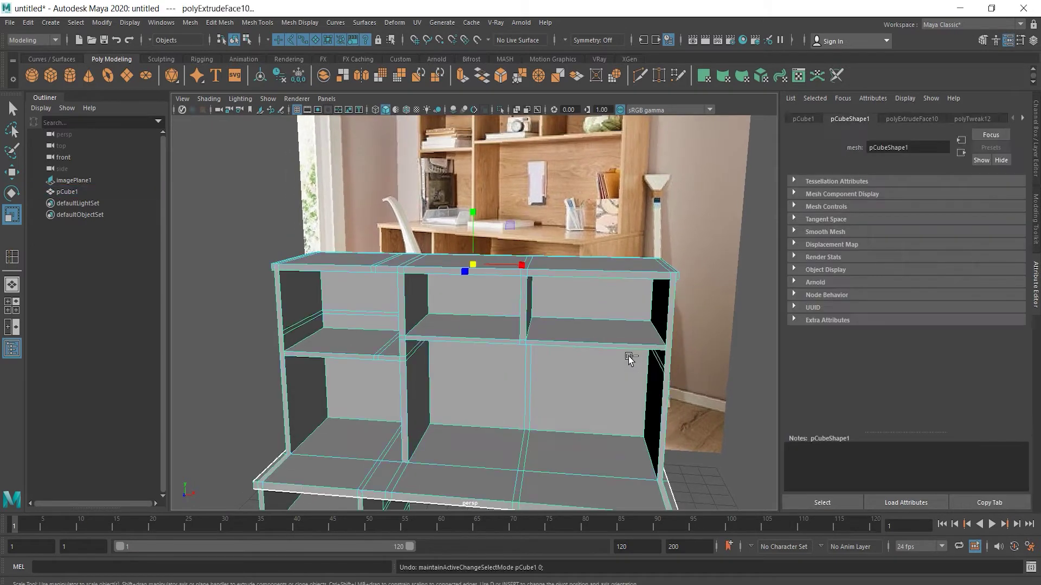
pyautogui.hotkey('ctrl', 'z')
pyautogui.hotkey('ctrl', 'z')
pyautogui.keyDown('shift'); pyautogui.moveTo(472, 265); pyautogui.dragTo(473, 265); pyautogui.keyUp('shift')
pyautogui.keyDown('shift'); pyautogui.click(474, 266); pyautogui.keyUp('shift')
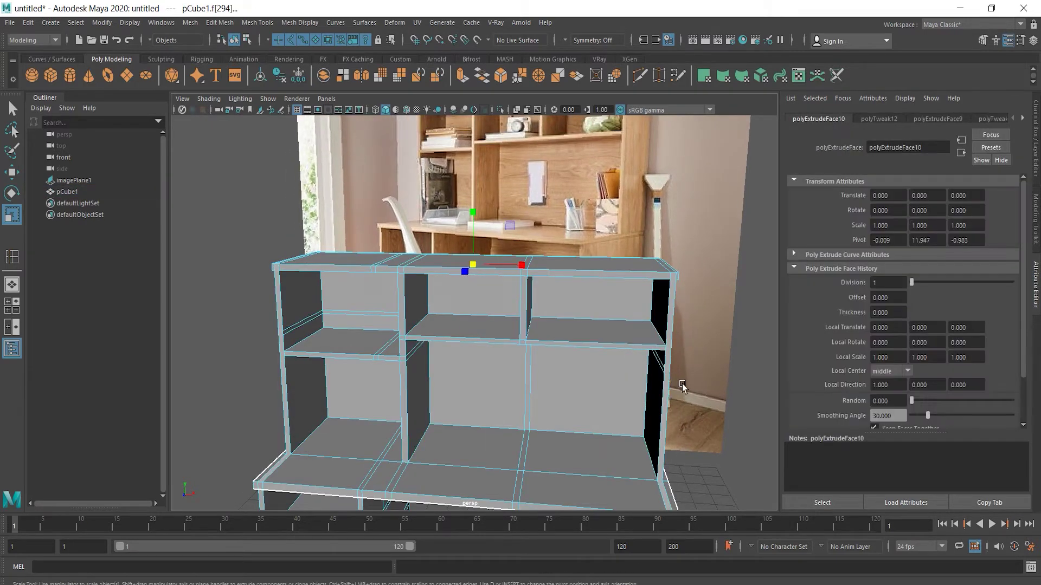
# Check the top panel's overhang against the tabletop in the front view and fine-tune its width
pyautogui.press('space')
pyautogui.press('space')
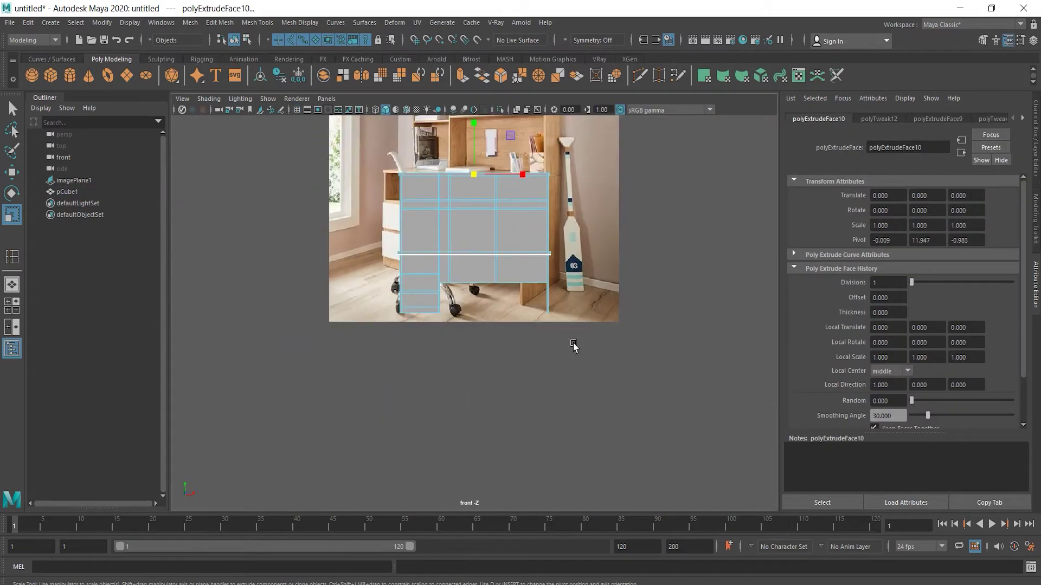
pyautogui.press('space')
pyautogui.press('space')
pyautogui.keyDown('shift'); pyautogui.rightClick(502, 338); pyautogui.keyUp('shift')
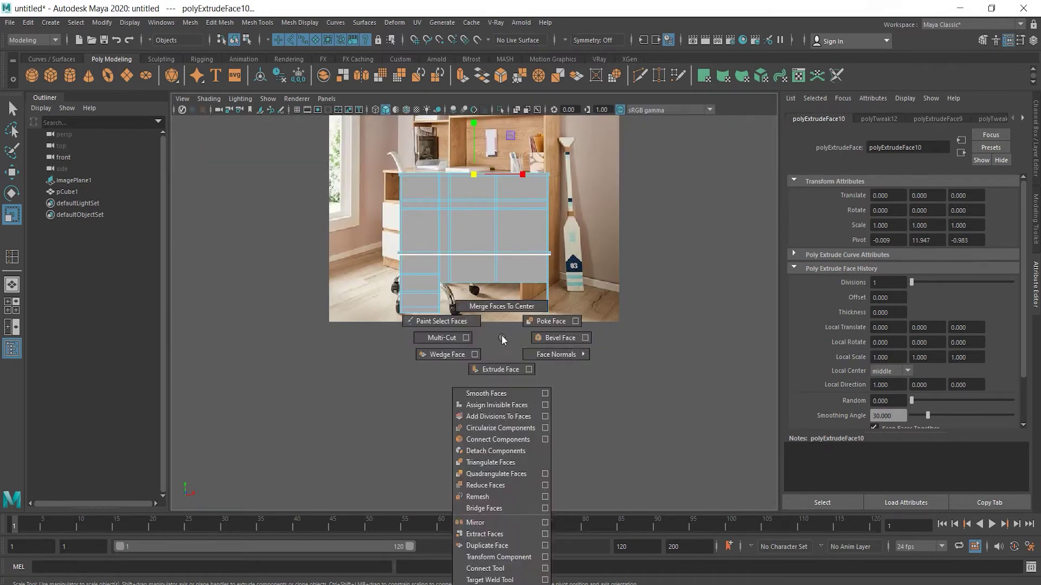
pyautogui.keyDown('alt'); pyautogui.moveTo(557, 381); pyautogui.dragTo(542, 457, button='middle'); pyautogui.keyUp('alt')
pyautogui.scroll(4, 541, 458)
pyautogui.hotkey('ctrl', 'z')
pyautogui.keyDown('shift'); pyautogui.moveTo(446, 207); pyautogui.dragTo(447, 208); pyautogui.keyUp('shift')
pyautogui.press('space')
pyautogui.press('space')
# Return to object mode, select the whole desk and delete its construction history
pyautogui.moveTo(456, 262); pyautogui.dragTo(486, 226, button='right')
pyautogui.scroll(-5, 594, 379)
pyautogui.click(594, 385)
pyautogui.moveTo(594, 385)
pyautogui.keyDown('alt'); pyautogui.mouseDown()
pyautogui.moveTo(598, 375)
pyautogui.moveTo(558, 374)
pyautogui.moveTo(568, 394)
pyautogui.moveTo(628, 389)
pyautogui.moveTo(557, 390)
pyautogui.moveTo(607, 390)
pyautogui.mouseUp(); pyautogui.keyUp('alt')
pyautogui.click(513, 353)
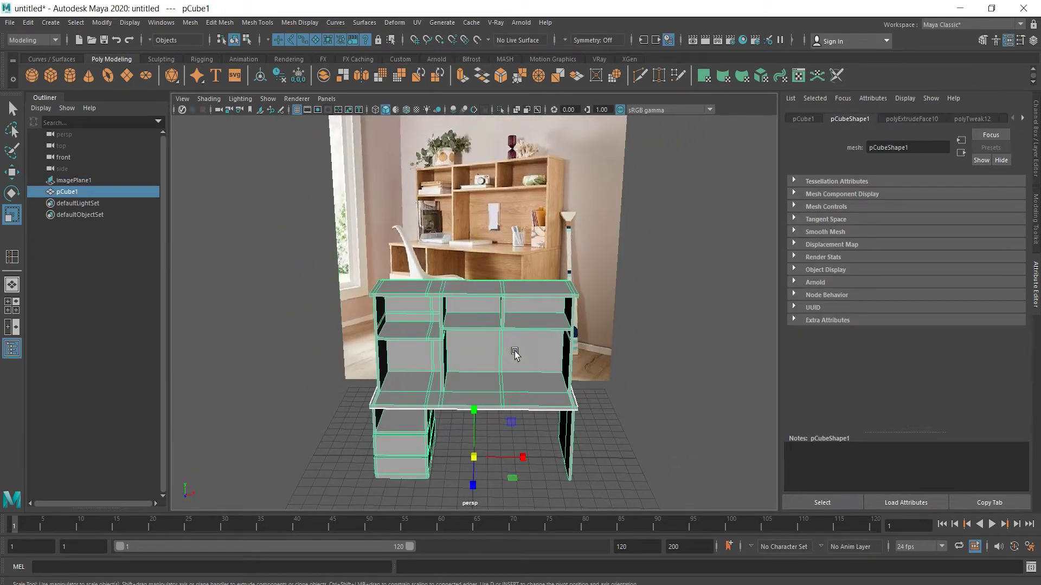
pyautogui.keyDown('alt'); pyautogui.moveTo(513, 352); pyautogui.dragTo(575, 355); pyautogui.keyUp('alt')
pyautogui.click(26, 25)
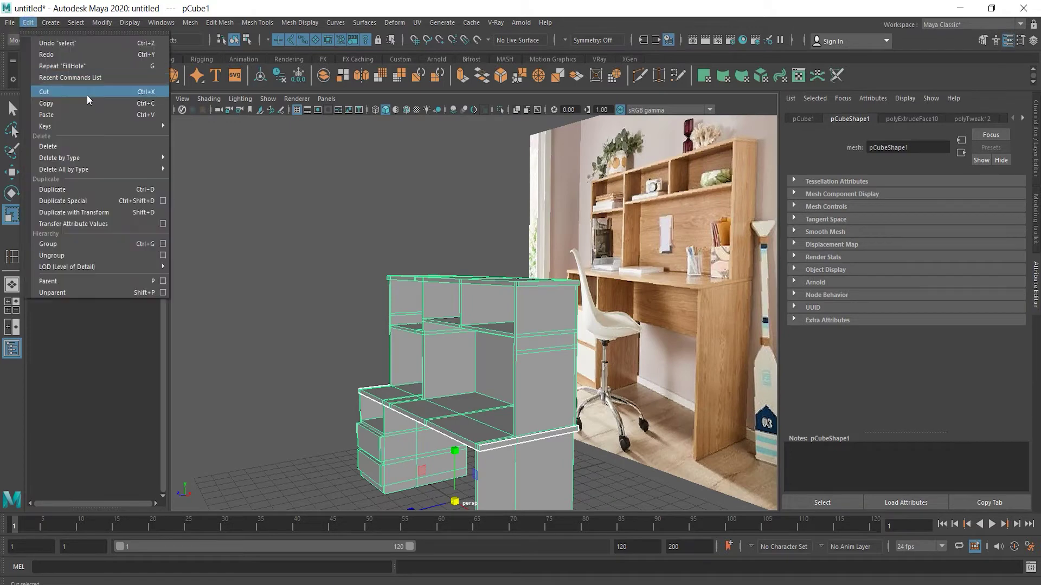
pyautogui.moveTo(93, 157)
pyautogui.click(211, 159)
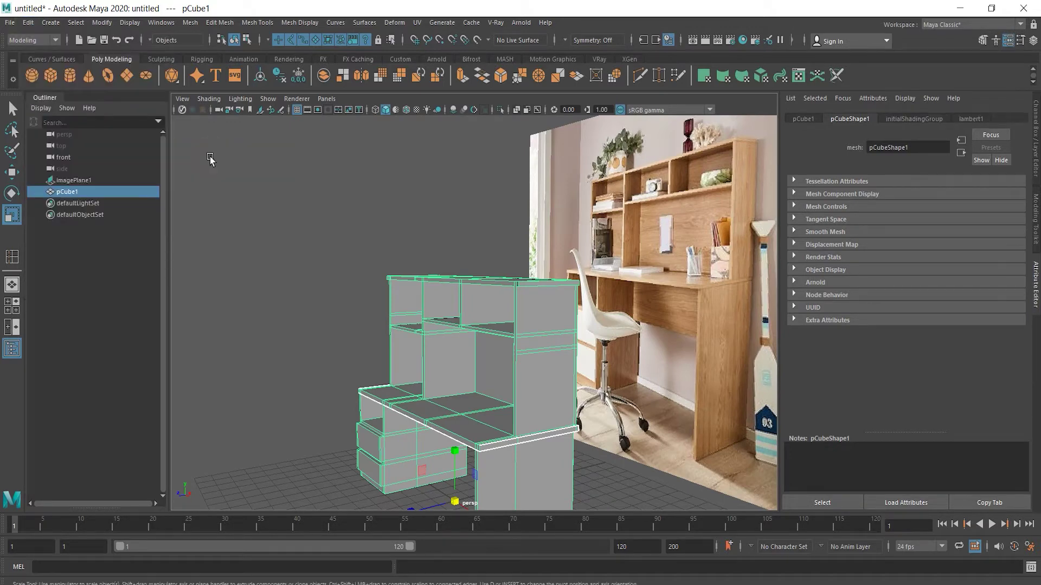
# Assign a new Lambert material named desk to the whole model, with its color darkened to a value of 0.121
pyautogui.keyDown('alt'); pyautogui.moveTo(643, 262); pyautogui.dragTo(569, 291); pyautogui.keyUp('alt')
pyautogui.rightClick(568, 291)
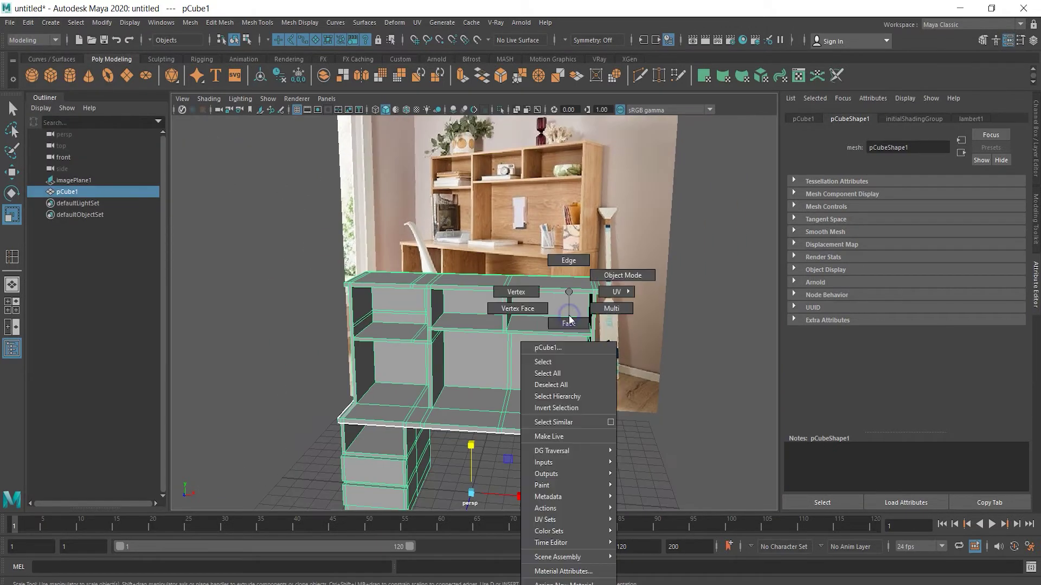
pyautogui.moveTo(564, 583)
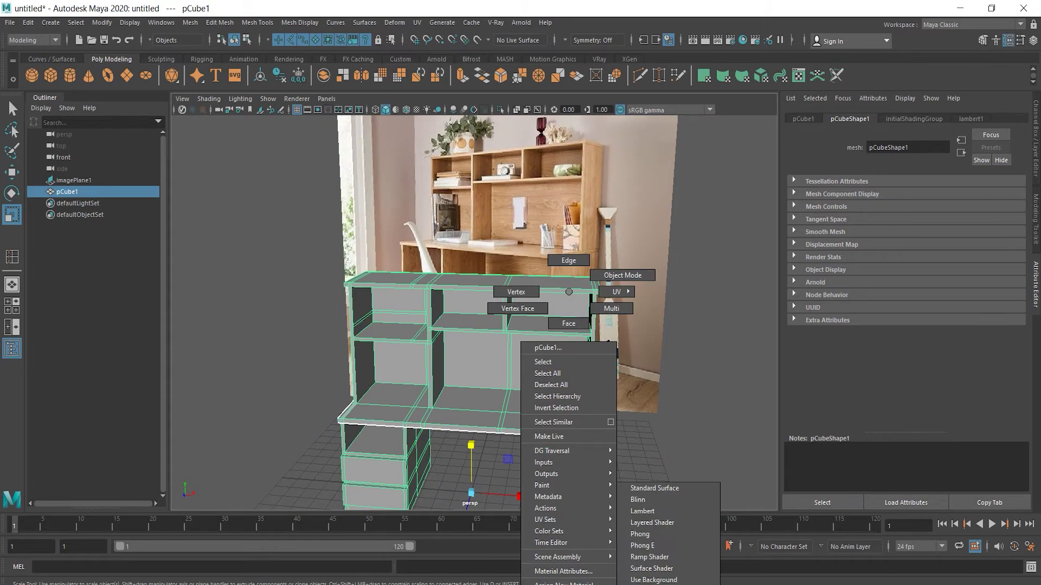
pyautogui.click(659, 510)
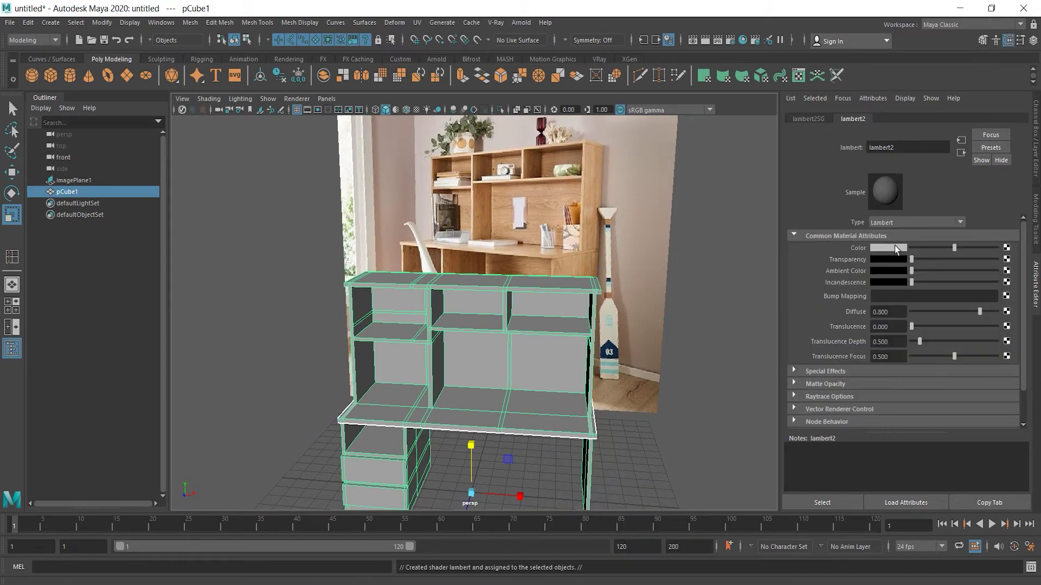
pyautogui.click(895, 249)
pyautogui.moveTo(873, 308)
pyautogui.mouseDown()
pyautogui.moveTo(921, 308)
pyautogui.moveTo(837, 309)
pyautogui.moveTo(872, 308)
pyautogui.mouseUp()
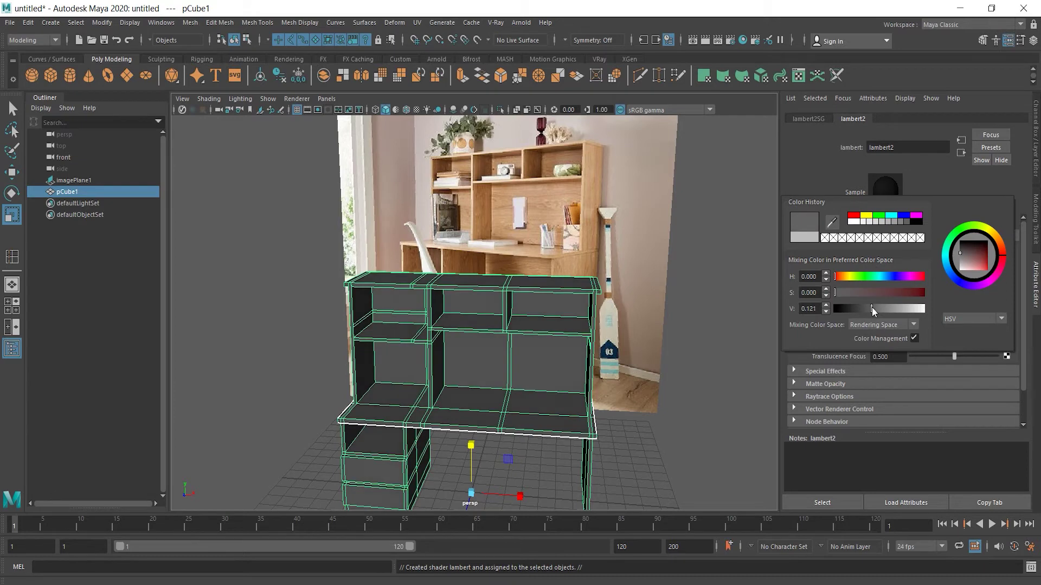
pyautogui.doubleClick(904, 147)
pyautogui.write('desk')
pyautogui.press('Return')
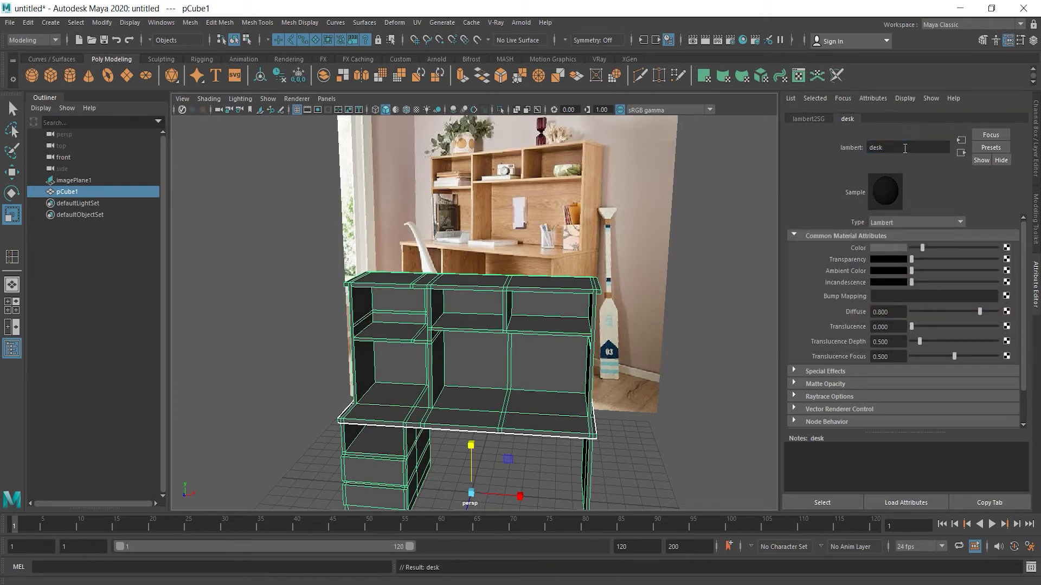
# Select the front face of the cabinet's upper drawer together with the narrow strips at both of its ends
pyautogui.click(650, 427)
pyautogui.scroll(-4, 650, 427)
pyautogui.keyDown('alt'); pyautogui.moveTo(650, 428); pyautogui.dragTo(460, 418); pyautogui.keyUp('alt')
pyautogui.keyDown('alt'); pyautogui.moveTo(460, 418); pyautogui.dragTo(510, 374, button='middle'); pyautogui.keyUp('alt')
pyautogui.scroll(8, 502, 410)
pyautogui.click(413, 441)
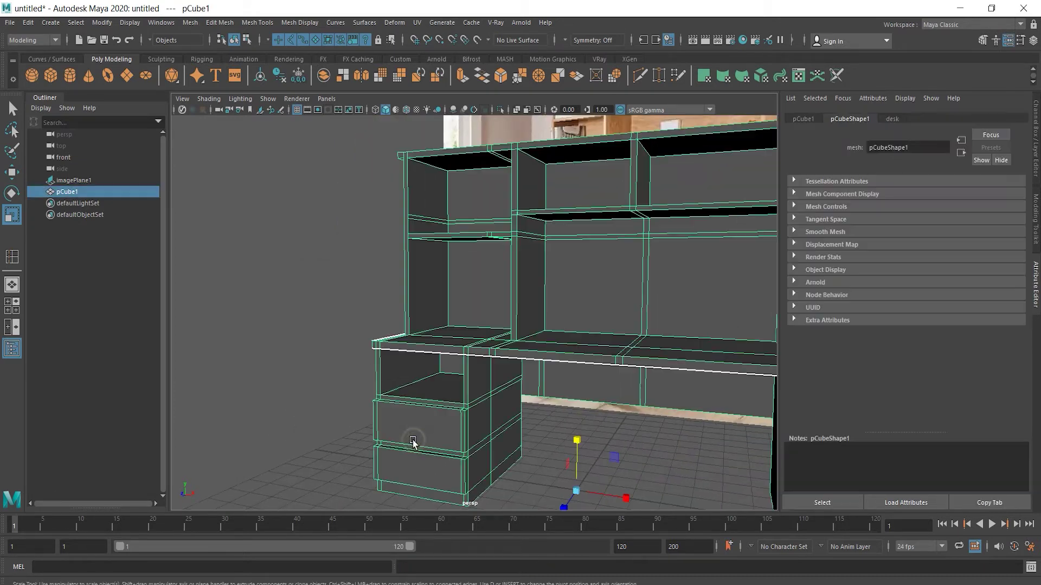
pyautogui.moveTo(413, 442); pyautogui.dragTo(415, 313, button='right')
pyautogui.click(436, 436)
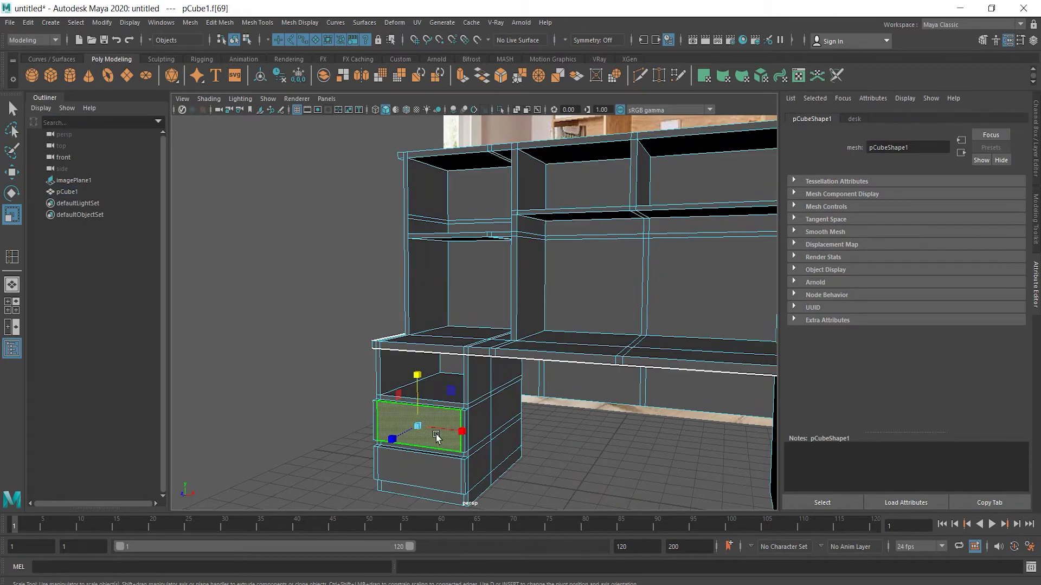
pyautogui.scroll(5, 574, 452)
pyautogui.keyDown('alt'); pyautogui.moveTo(609, 458); pyautogui.dragTo(627, 314, button='middle'); pyautogui.keyUp('alt')
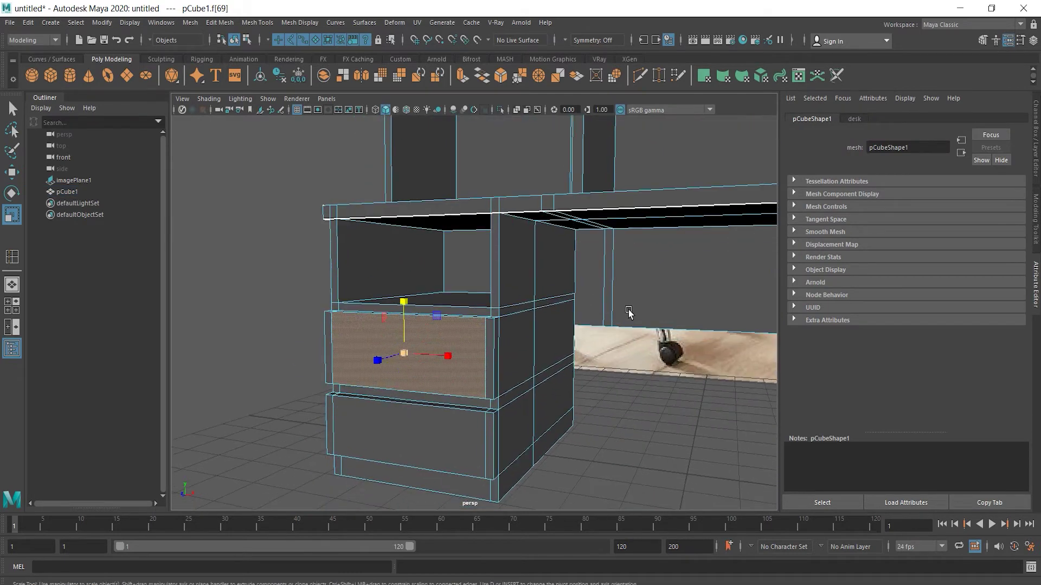
pyautogui.keyDown('shift'); pyautogui.click(492, 338); pyautogui.keyUp('shift')
pyautogui.keyDown('shift'); pyautogui.click(318, 344); pyautogui.keyUp('shift')
pyautogui.keyDown('alt'); pyautogui.moveTo(318, 344); pyautogui.dragTo(441, 348); pyautogui.keyUp('alt')
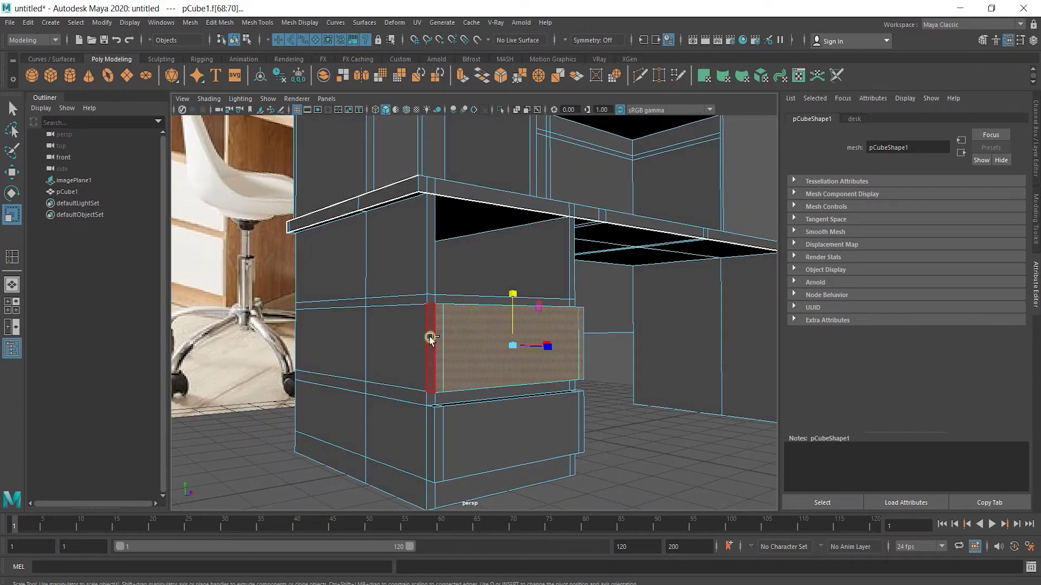
# Add the drawers' side faces and the front faces of the lower drawer to the selection
pyautogui.keyDown('alt'); pyautogui.moveTo(434, 442); pyautogui.dragTo(480, 428); pyautogui.keyUp('alt')
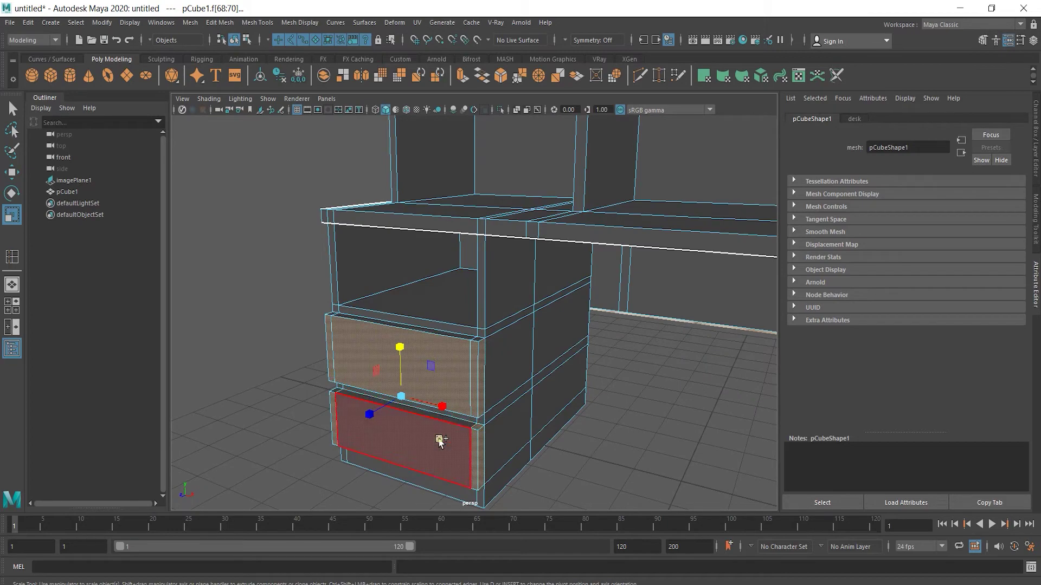
pyautogui.keyDown('alt'); pyautogui.moveTo(425, 465); pyautogui.dragTo(413, 435); pyautogui.keyUp('alt')
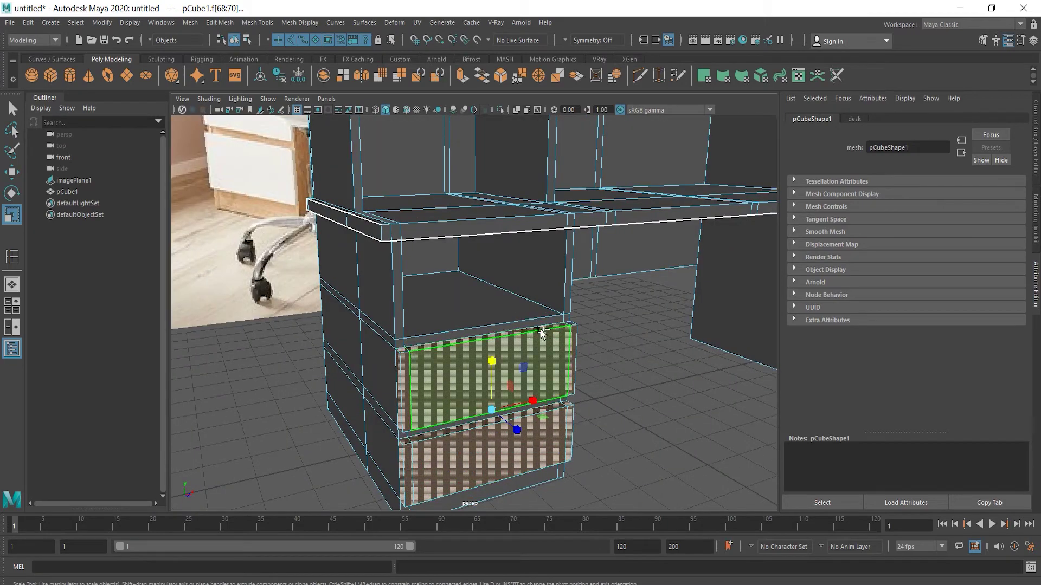
pyautogui.keyDown('alt'); pyautogui.moveTo(572, 403); pyautogui.dragTo(542, 314); pyautogui.keyUp('alt')
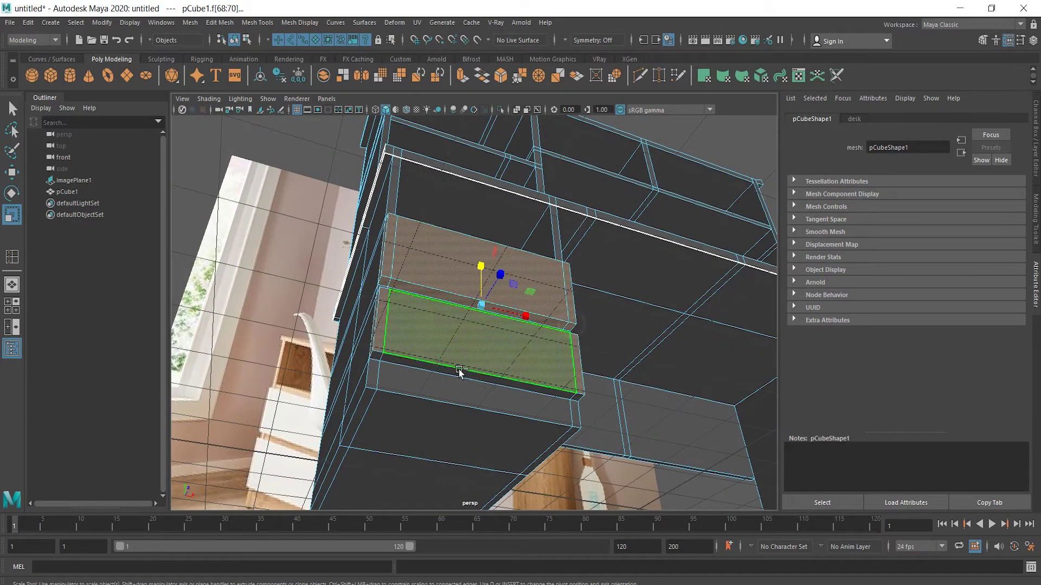
pyautogui.keyDown('alt'); pyautogui.moveTo(634, 398); pyautogui.dragTo(601, 446); pyautogui.keyUp('alt')
# Assign a new Lambert material named drawer to the selected drawer faces and set its color to white
pyautogui.moveTo(457, 292); pyautogui.dragTo(473, 584, button='right')
pyautogui.click(531, 512)
pyautogui.doubleClick(908, 147)
pyautogui.write('drawer')
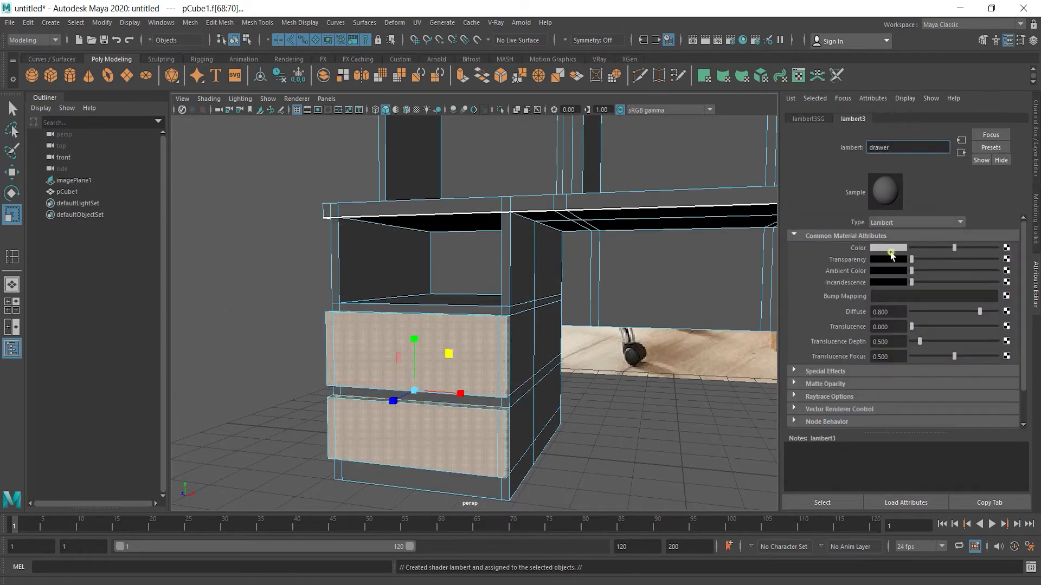
pyautogui.click(890, 254)
pyautogui.click(869, 253)
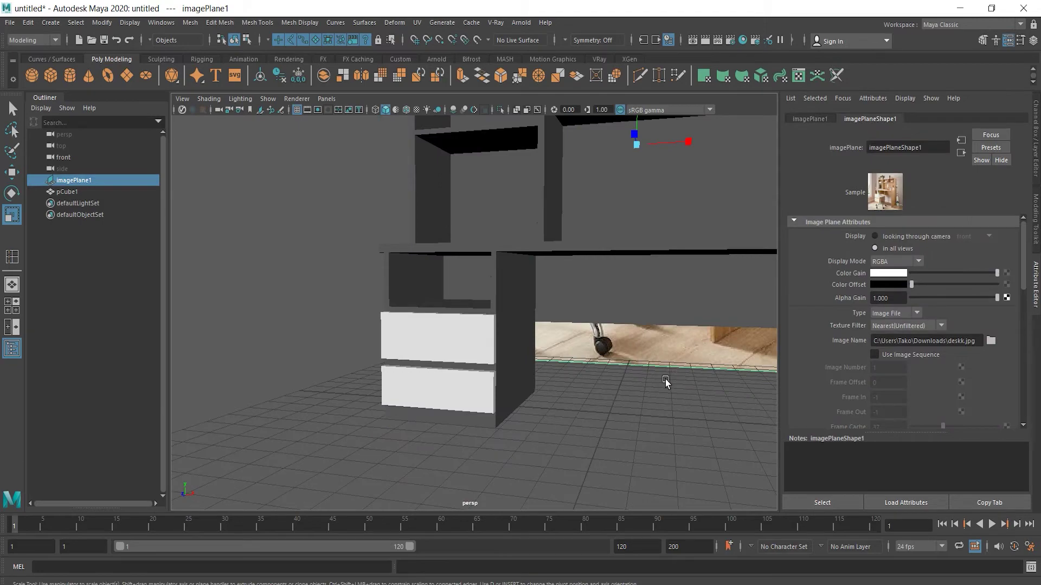
# Turn on the grid in the front view and select the desk
pyautogui.keyDown('alt'); pyautogui.moveTo(618, 389); pyautogui.dragTo(421, 338); pyautogui.keyUp('alt')
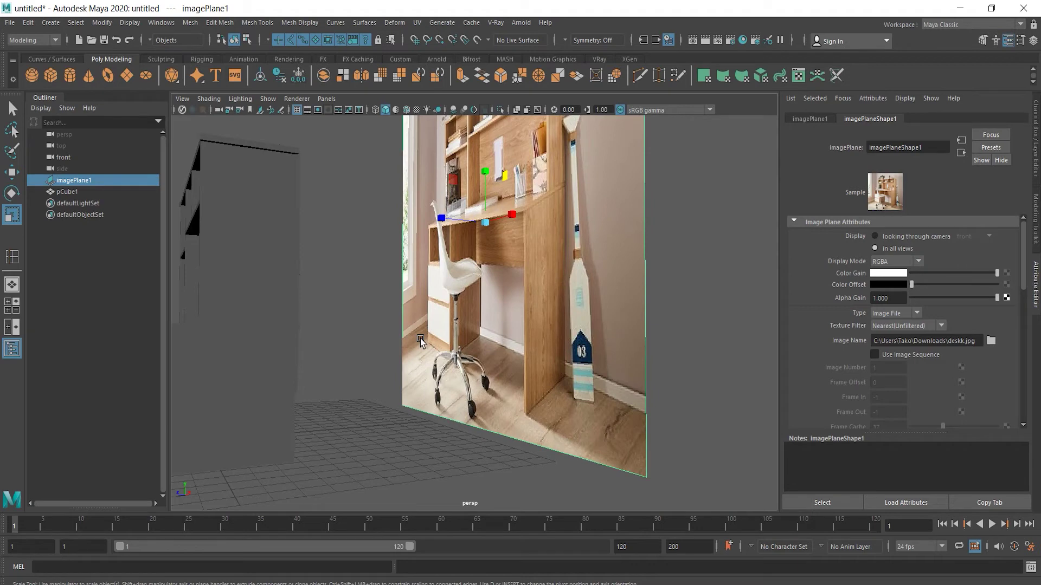
pyautogui.keyDown('alt'); pyautogui.moveTo(421, 339); pyautogui.dragTo(443, 369); pyautogui.keyUp('alt')
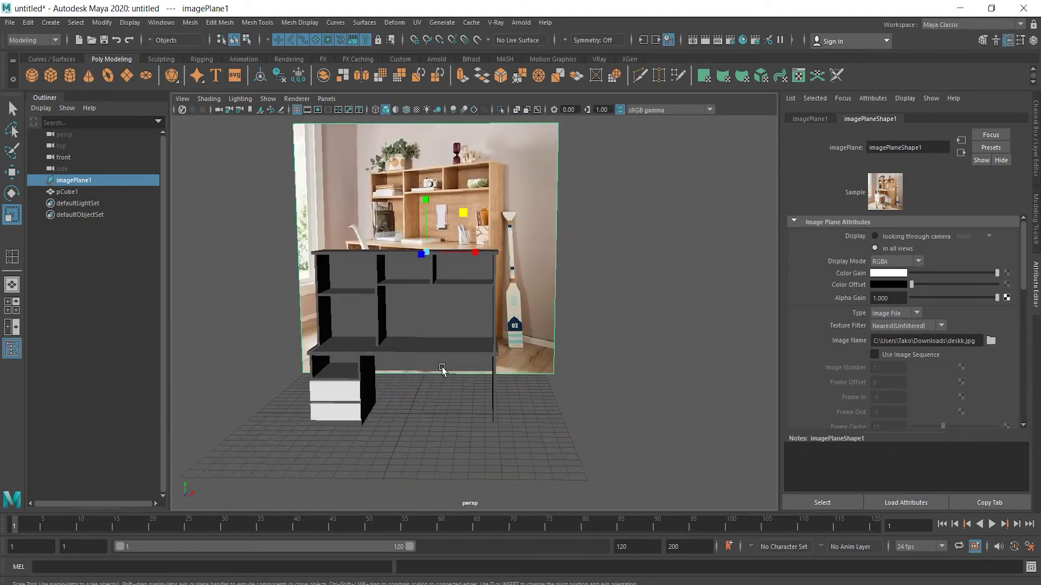
pyautogui.press('space')
pyautogui.press('space')
pyautogui.scroll(-2, 423, 377)
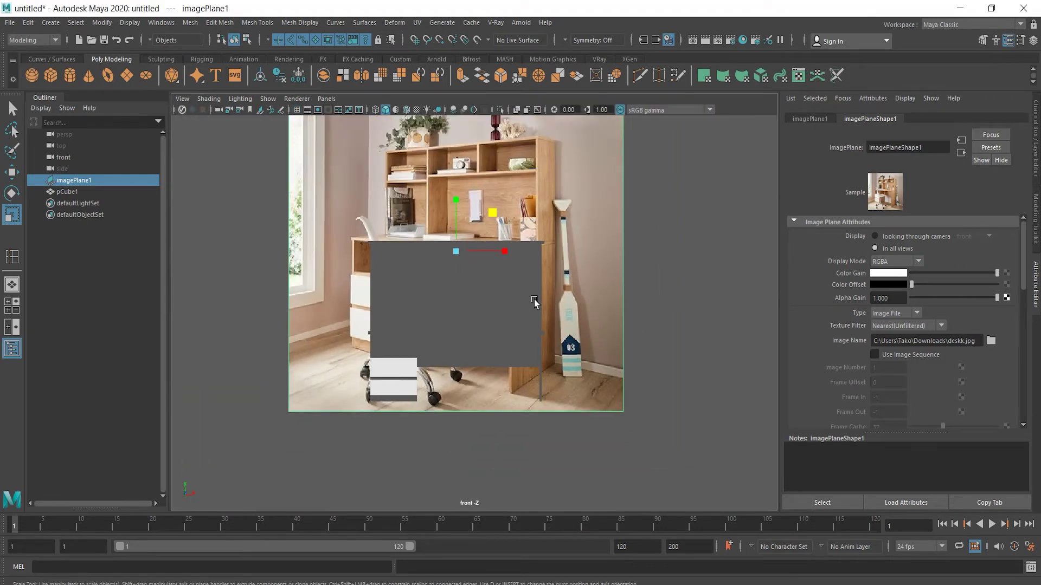
pyautogui.click(297, 110)
pyautogui.click(511, 293)
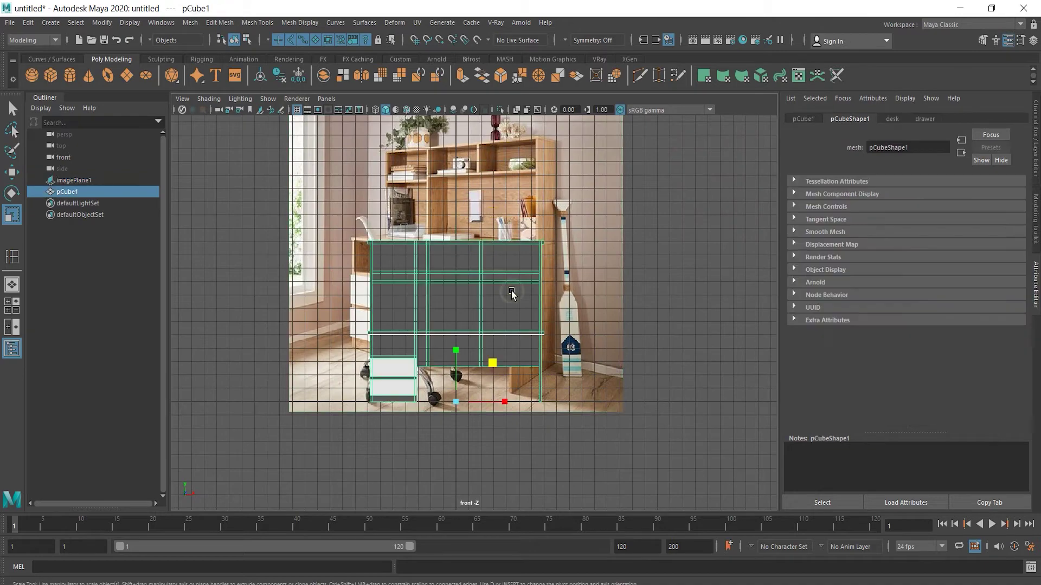
# Hide the reference image plane and reselect the desk
pyautogui.keyDown('alt'); pyautogui.moveTo(340, 379); pyautogui.dragTo(561, 329, button='right'); pyautogui.keyUp('alt')
pyautogui.keyDown('alt'); pyautogui.moveTo(505, 381); pyautogui.dragTo(766, 304, button='middle'); pyautogui.keyUp('alt')
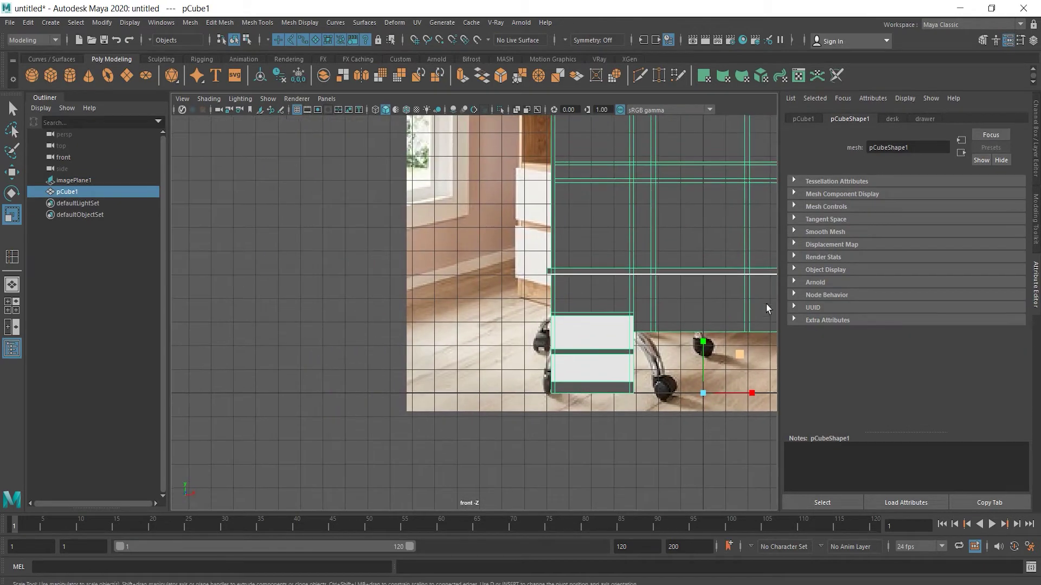
pyautogui.scroll(-2, 445, 300)
pyautogui.keyDown('alt'); pyautogui.moveTo(444, 300); pyautogui.dragTo(361, 363, button='middle'); pyautogui.keyUp('alt')
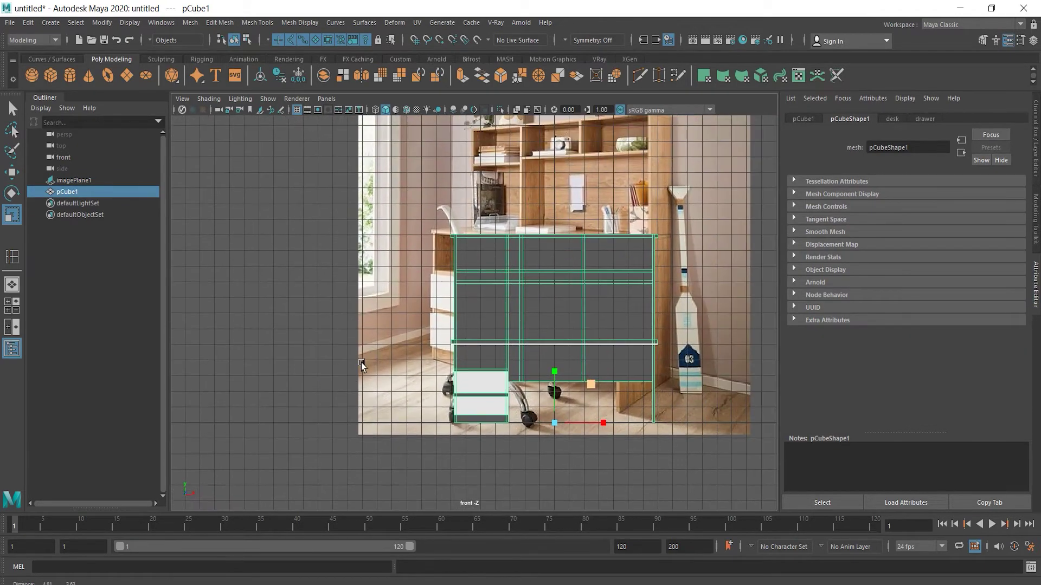
pyautogui.click(60, 181)
pyautogui.press('h')
pyautogui.click(519, 266)
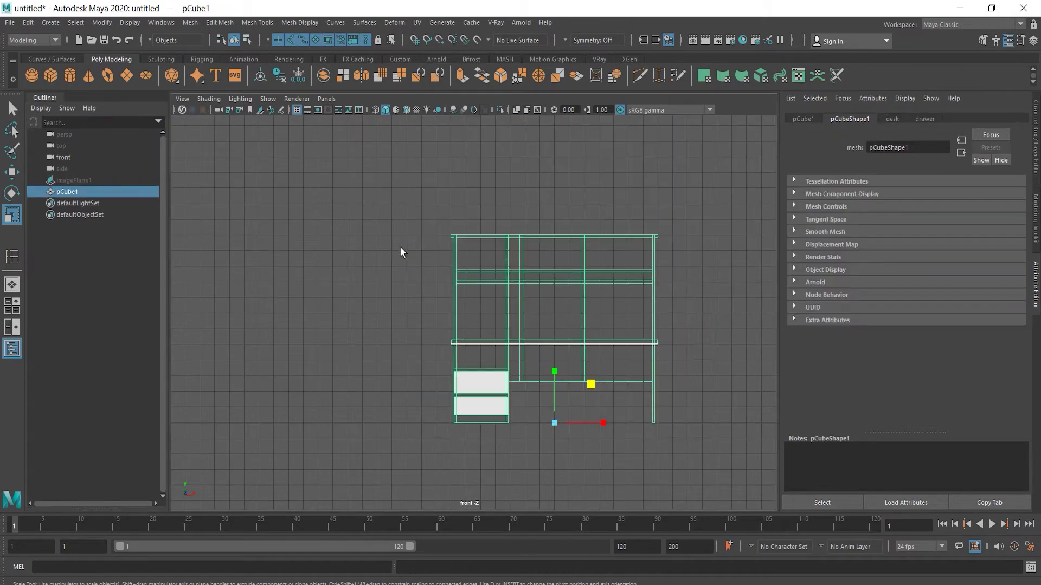
# Start a CV curve in the front view with a straight vertical run beside the desk and a rounded bottom corner
pyautogui.click(52, 58)
pyautogui.click(51, 22)
pyautogui.moveTo(87, 111)
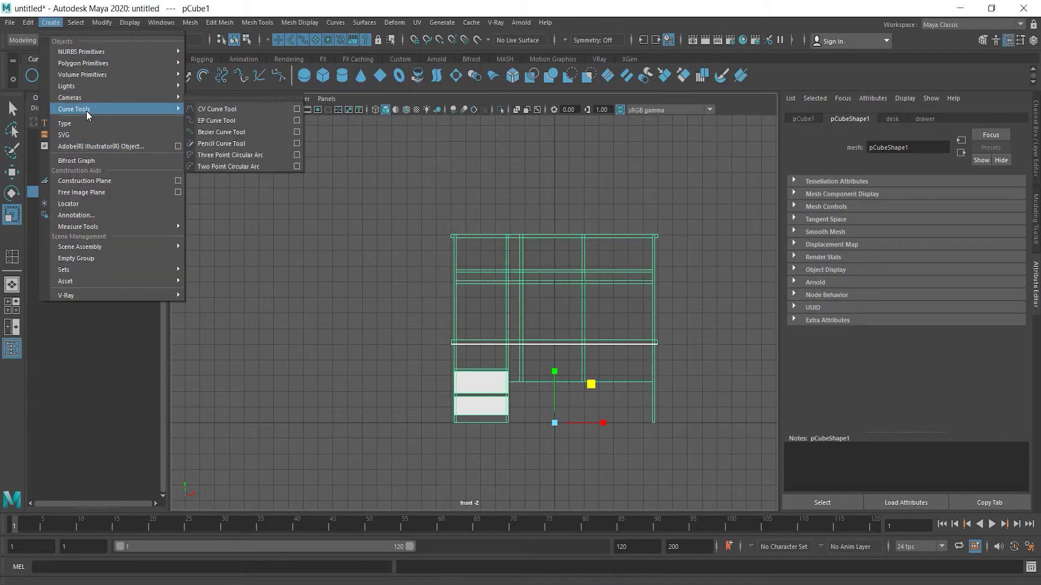
pyautogui.click(214, 108)
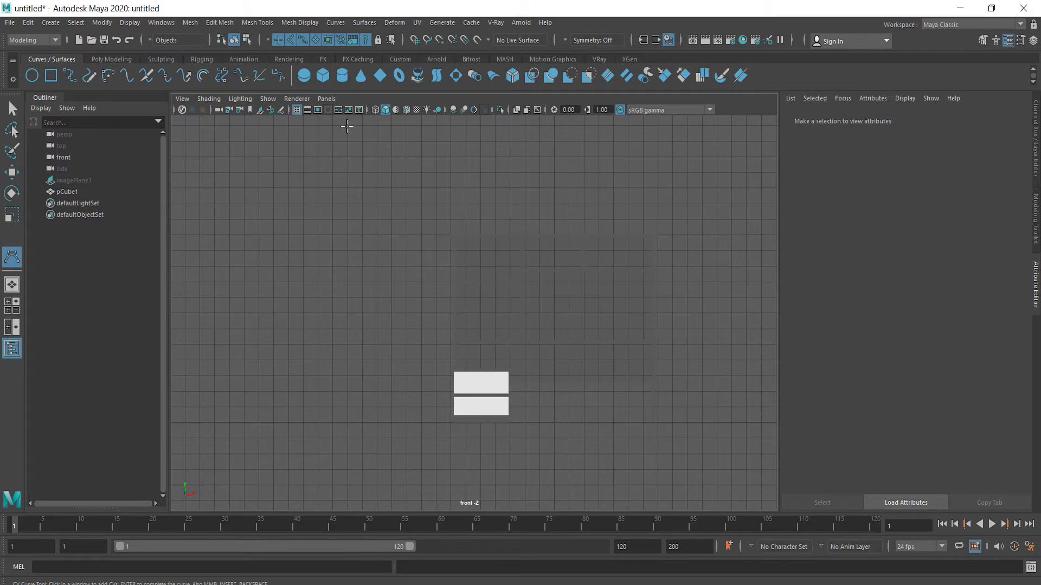
pyautogui.click(347, 126)
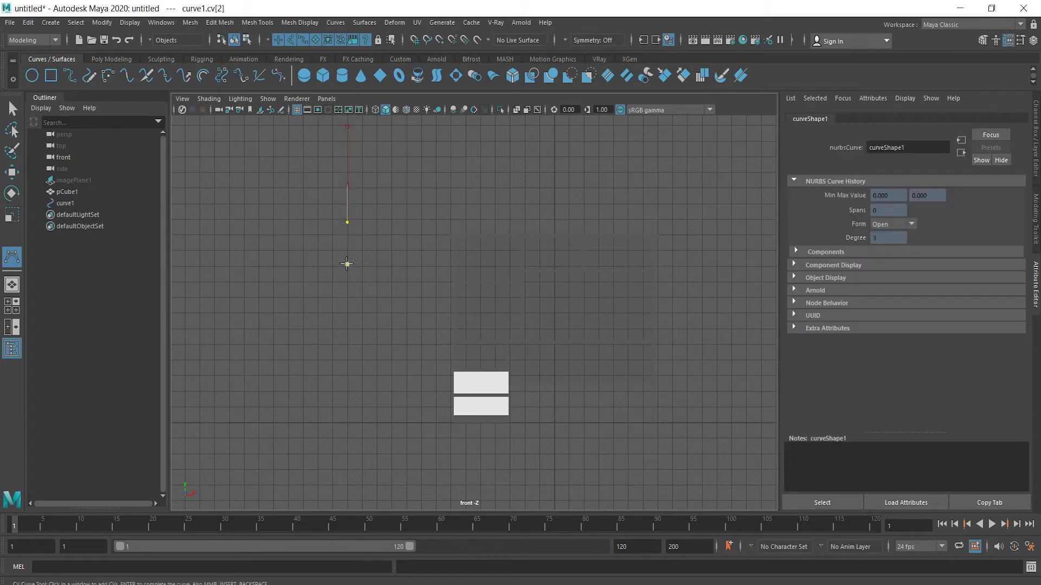
pyautogui.click(347, 264)
pyautogui.click(347, 312)
pyautogui.click(347, 378)
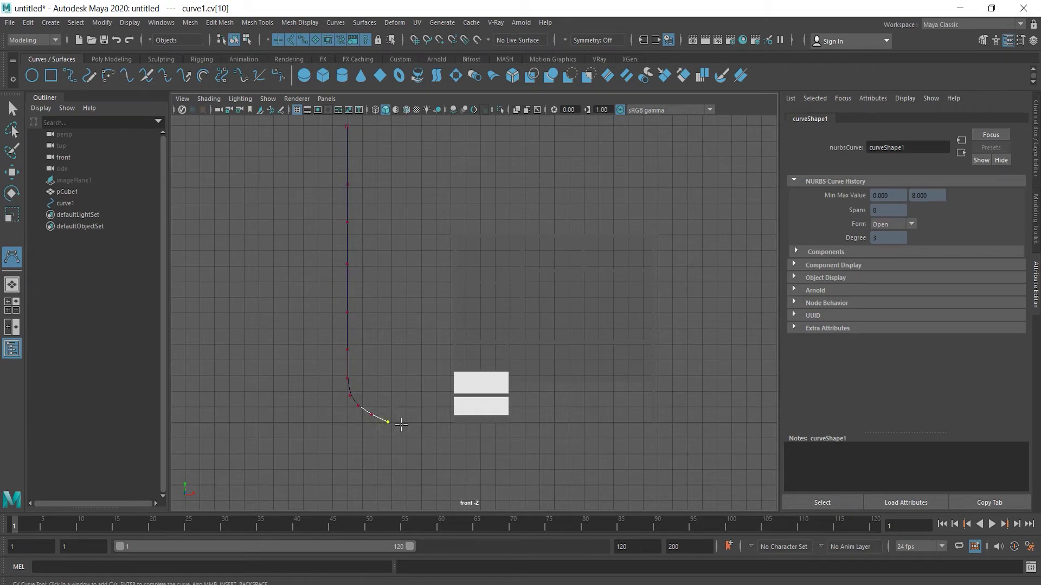
# Extend the CV curve horizontally along the ground line past the desk's far side and finish it
pyautogui.click(449, 425)
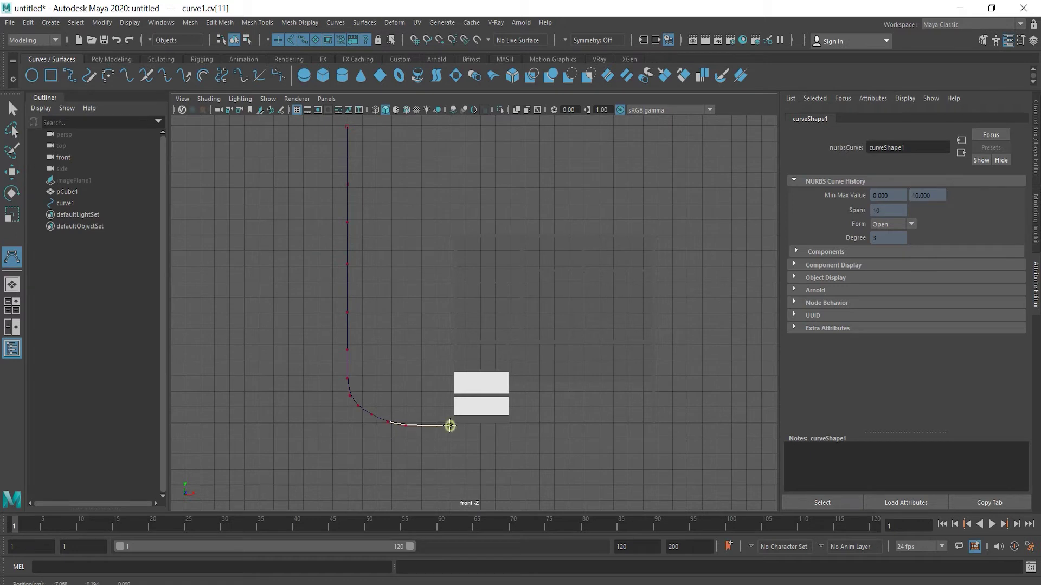
pyautogui.click(524, 426)
pyautogui.click(578, 426)
pyautogui.click(636, 425)
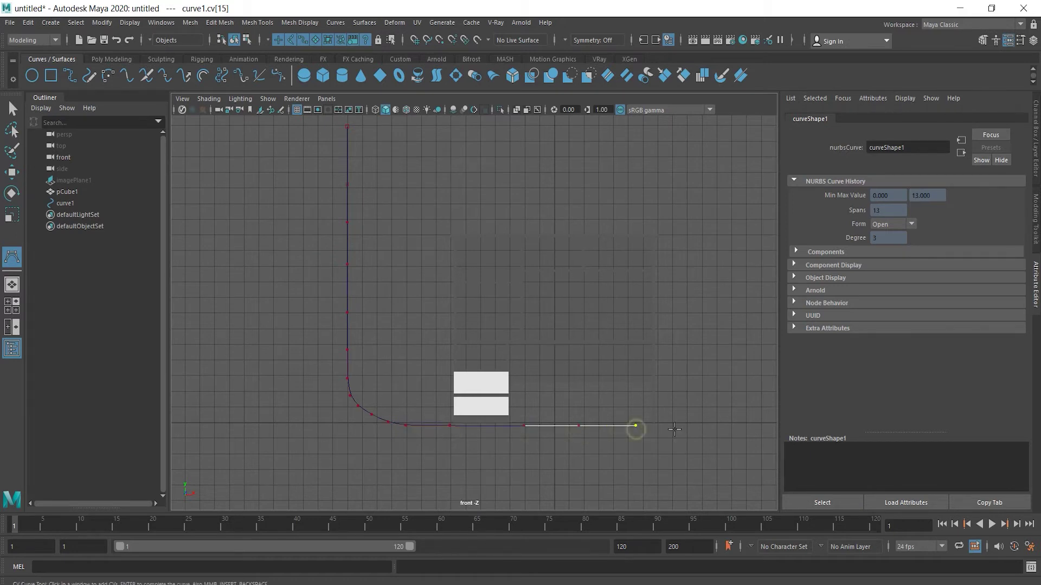
pyautogui.click(691, 425)
pyautogui.click(729, 426)
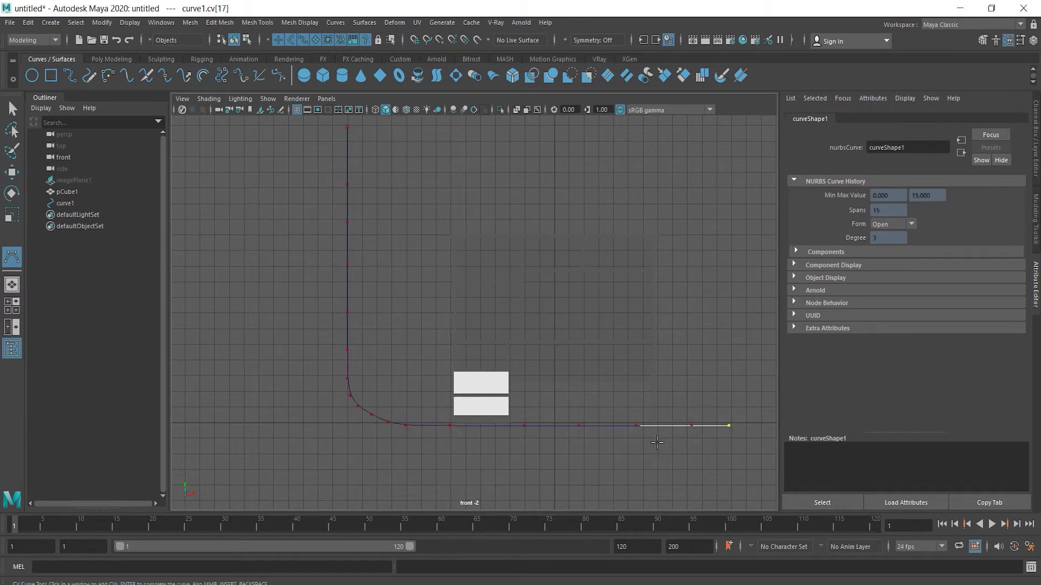
pyautogui.keyDown('alt'); pyautogui.moveTo(657, 443); pyautogui.dragTo(522, 441, button='middle'); pyautogui.keyUp('alt')
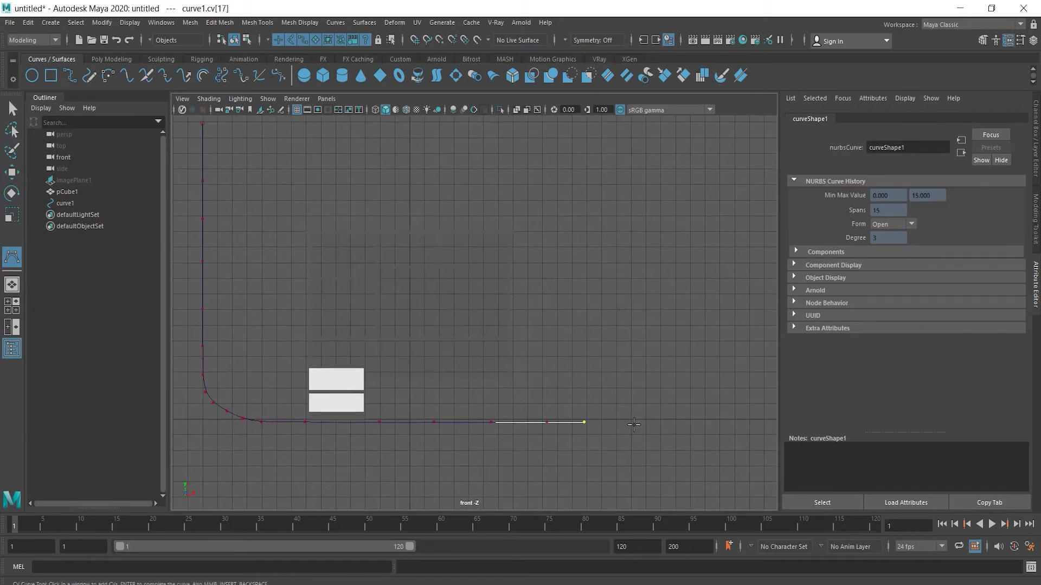
pyautogui.click(633, 425)
pyautogui.keyDown('alt'); pyautogui.moveTo(365, 457); pyautogui.dragTo(553, 432, button='middle'); pyautogui.keyUp('alt')
pyautogui.press('Return')
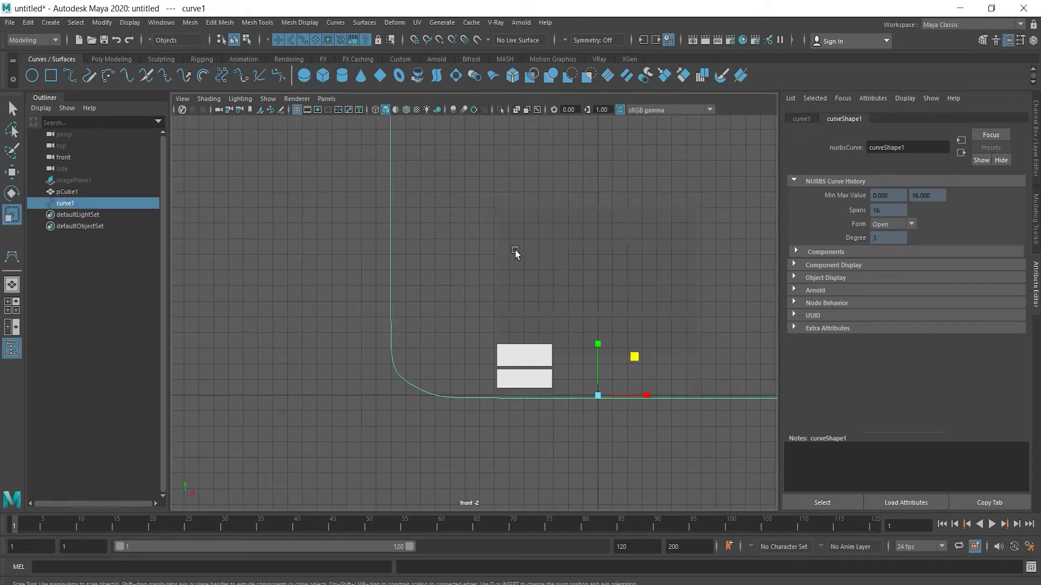
# Move the control vertices at the curve's rounded corner slightly outward in X and return to object mode
pyautogui.moveTo(388, 327); pyautogui.dragTo(356, 325, button='right')
pyautogui.moveTo(382, 361); pyautogui.dragTo(445, 429)
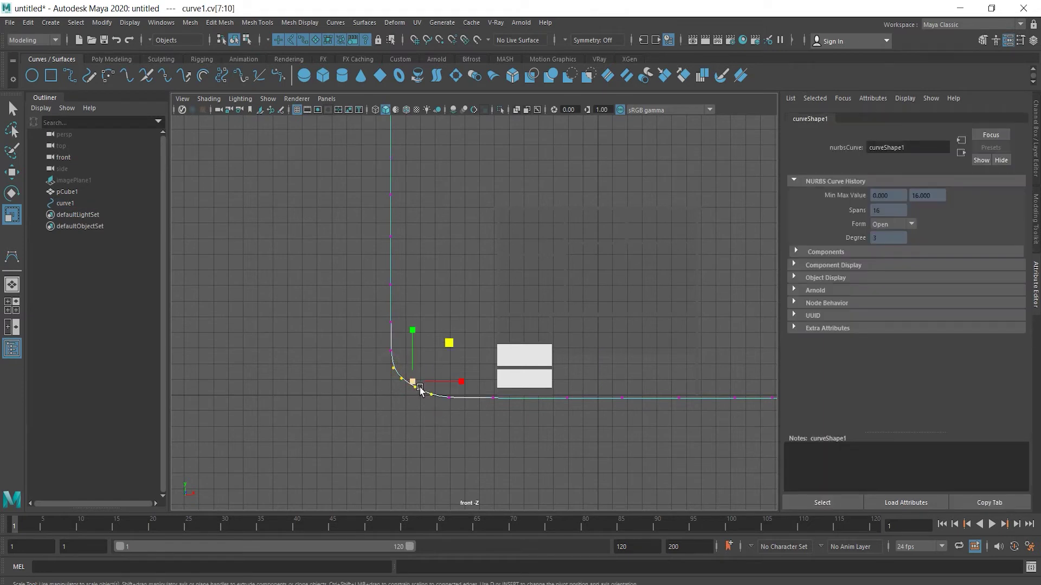
pyautogui.press('w')
pyautogui.moveTo(452, 382); pyautogui.dragTo(450, 383)
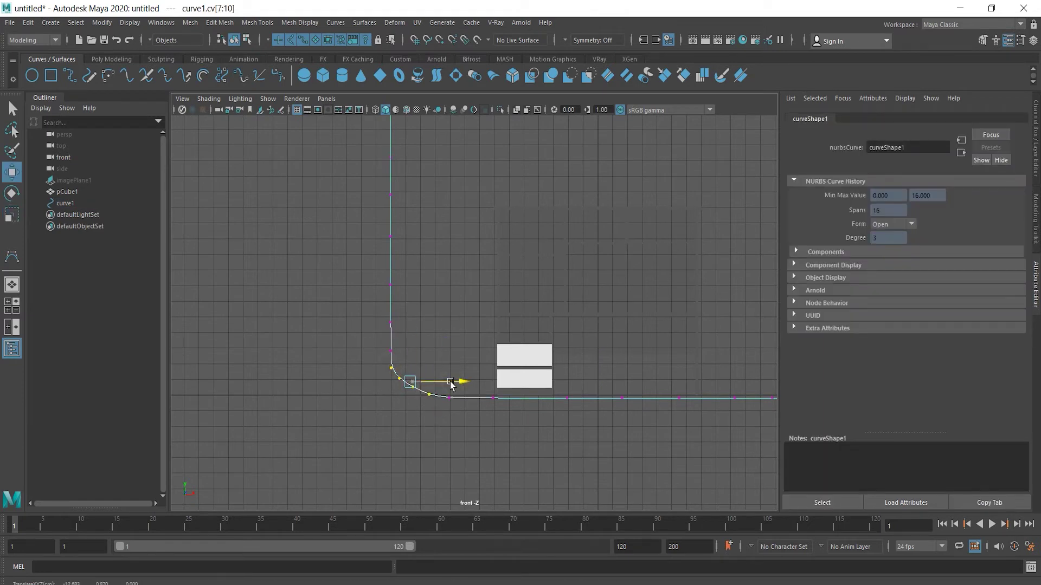
pyautogui.click(360, 406)
pyautogui.moveTo(388, 259); pyautogui.dragTo(408, 244, button='right')
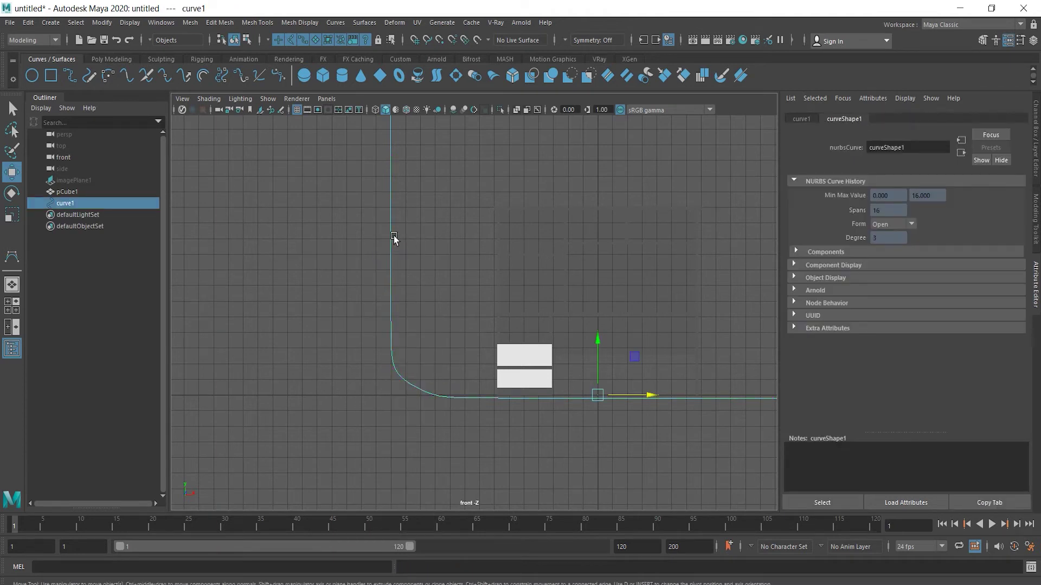
# Rebuild the L-shaped curve and deselect it
pyautogui.click(335, 22)
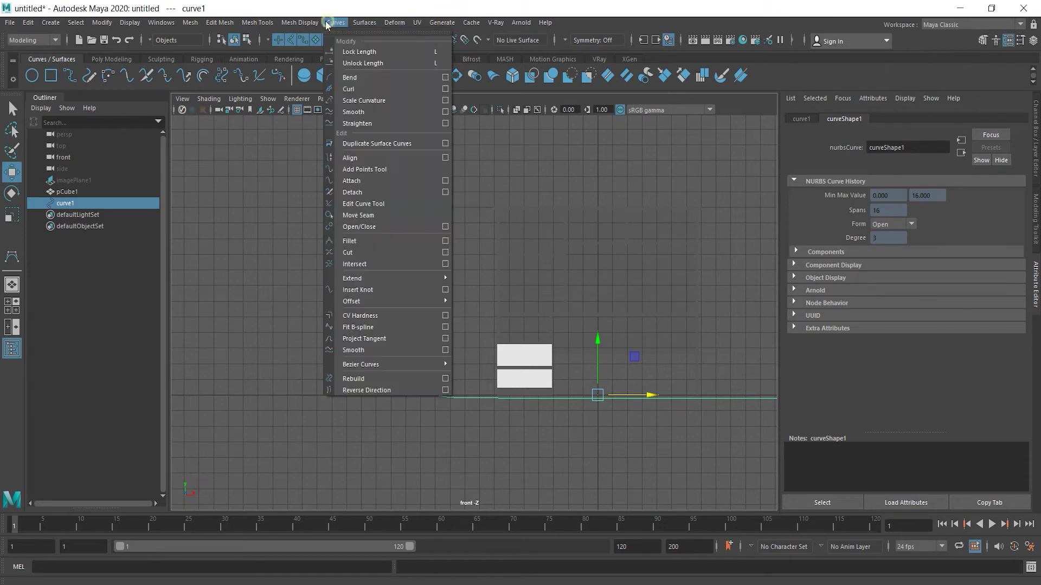
pyautogui.click(413, 379)
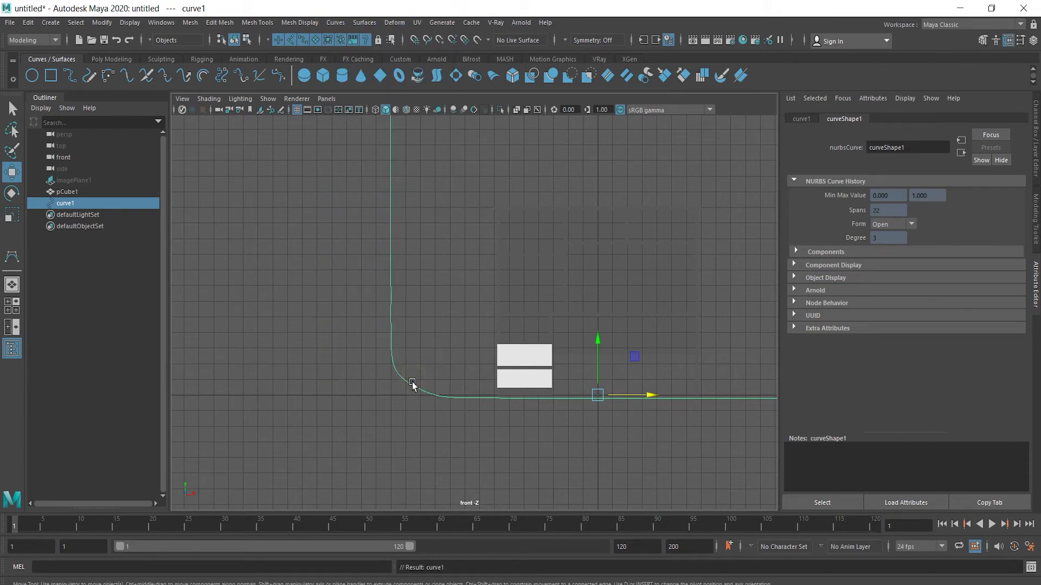
pyautogui.click(427, 454)
pyautogui.scroll(-2, 430, 449)
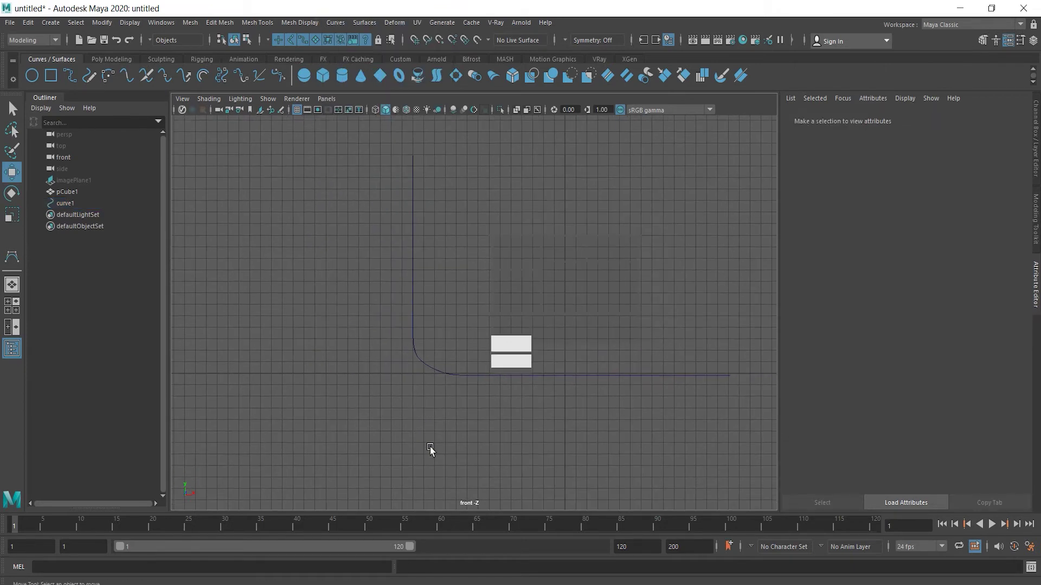
# Move the L-shaped curve along Z well out in front of the desk, working in the perspective view
pyautogui.click(414, 262)
pyautogui.press('space')
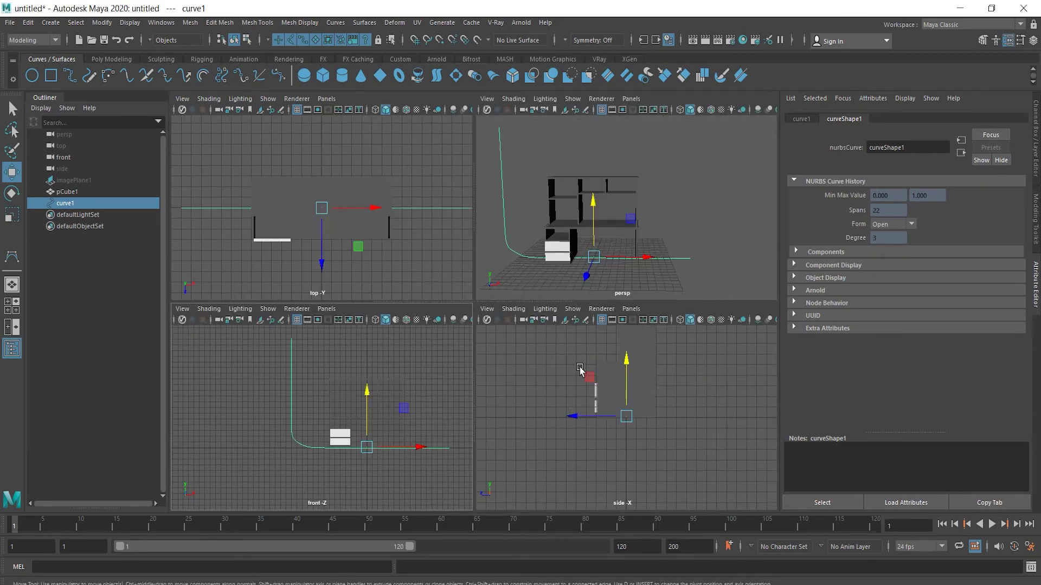
pyautogui.press('space')
pyautogui.keyDown('alt'); pyautogui.moveTo(603, 291); pyautogui.dragTo(156, 365); pyautogui.keyUp('alt')
pyautogui.keyDown('alt'); pyautogui.moveTo(274, 365); pyautogui.dragTo(128, 390); pyautogui.keyUp('alt')
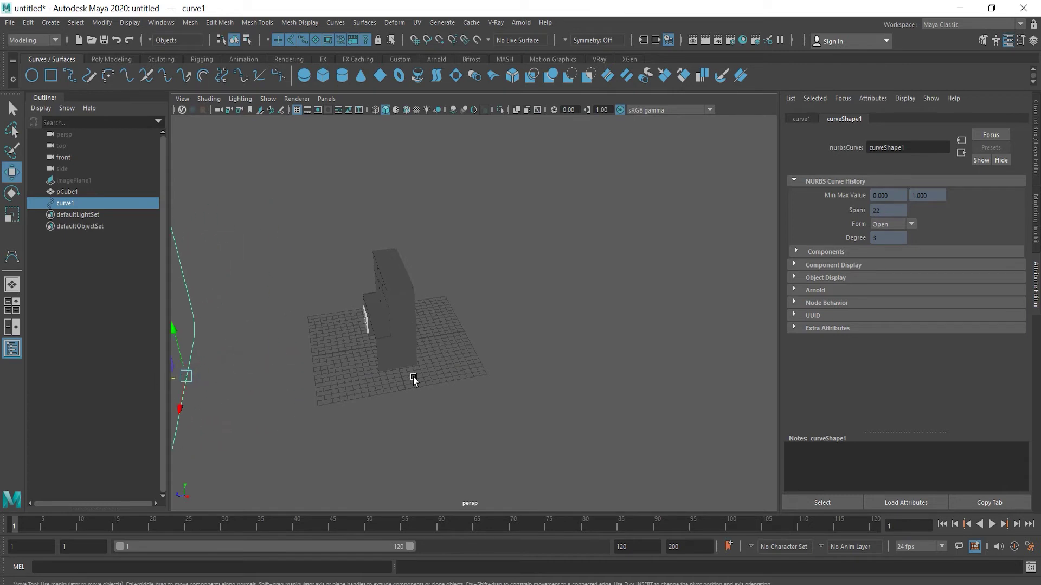
pyautogui.keyDown('alt'); pyautogui.moveTo(413, 381); pyautogui.dragTo(548, 356); pyautogui.keyUp('alt')
pyautogui.keyDown('alt'); pyautogui.moveTo(423, 388); pyautogui.dragTo(533, 374); pyautogui.keyUp('alt')
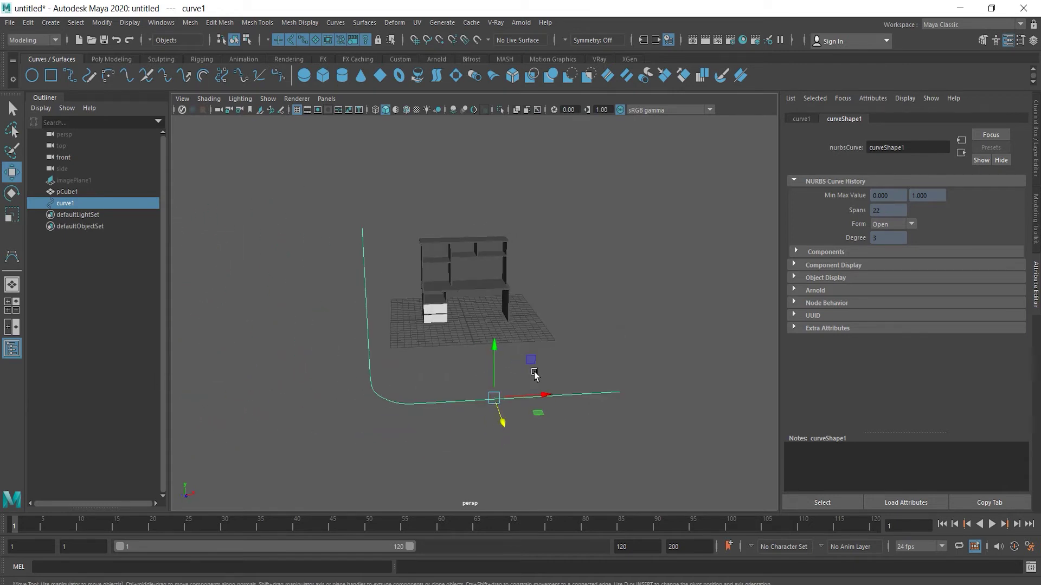
pyautogui.press('space')
pyautogui.press('space')
pyautogui.press('space')
pyautogui.press('space')
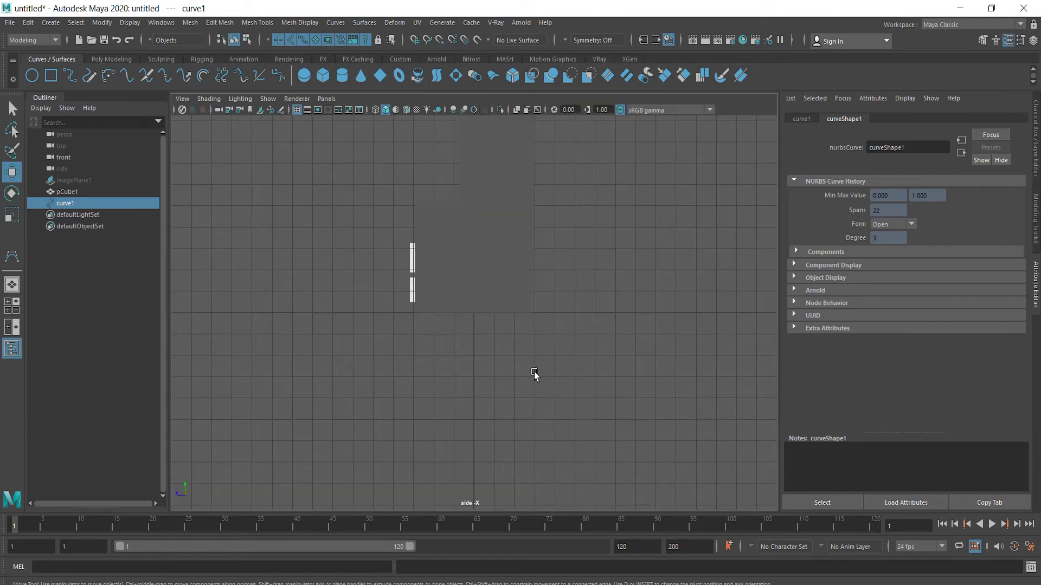
pyautogui.press('space')
# Duplicate the curve to the opposite side of the desk and loft a backdrop surface between the two curves
pyautogui.click(626, 188)
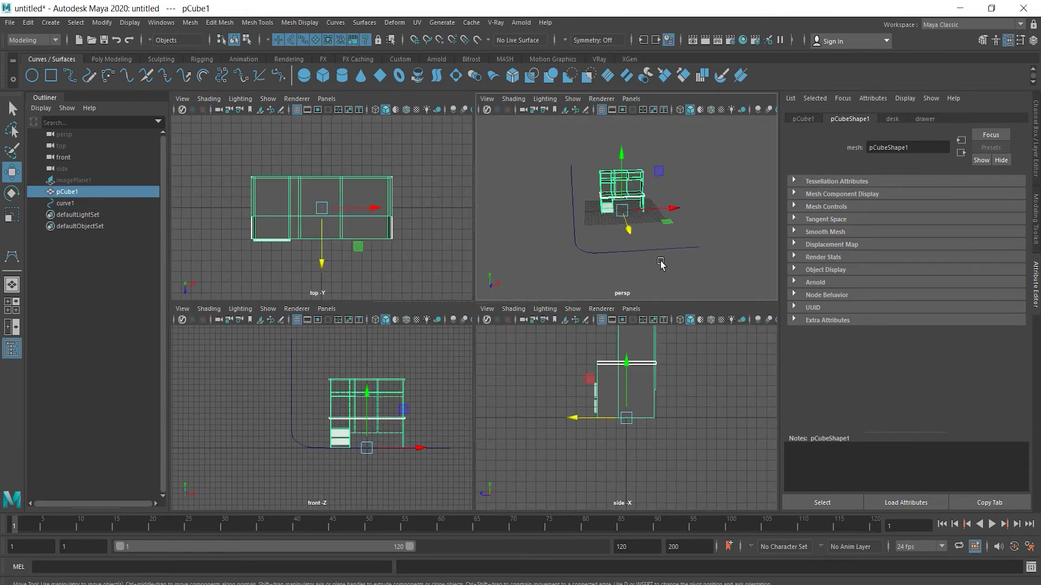
pyautogui.click(647, 250)
pyautogui.keyDown('alt'); pyautogui.moveTo(645, 247); pyautogui.dragTo(464, 258); pyautogui.keyUp('alt')
pyautogui.press('space')
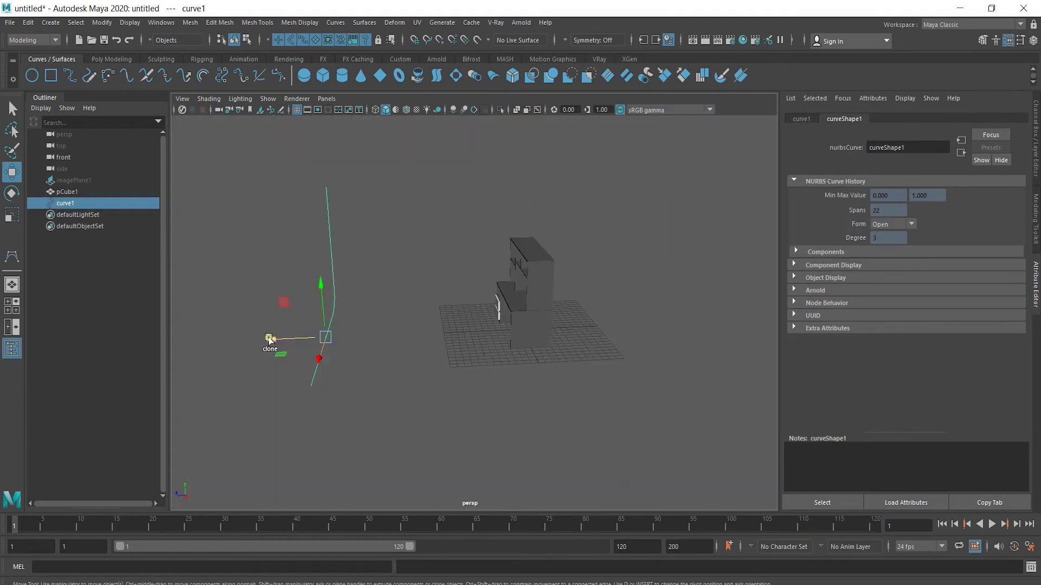
pyautogui.hotkey('ctrl', 'd')
pyautogui.moveTo(382, 238); pyautogui.dragTo(315, 255)
pyautogui.keyDown('shift'); pyautogui.moveTo(646, 193); pyautogui.dragTo(708, 202); pyautogui.keyUp('shift')
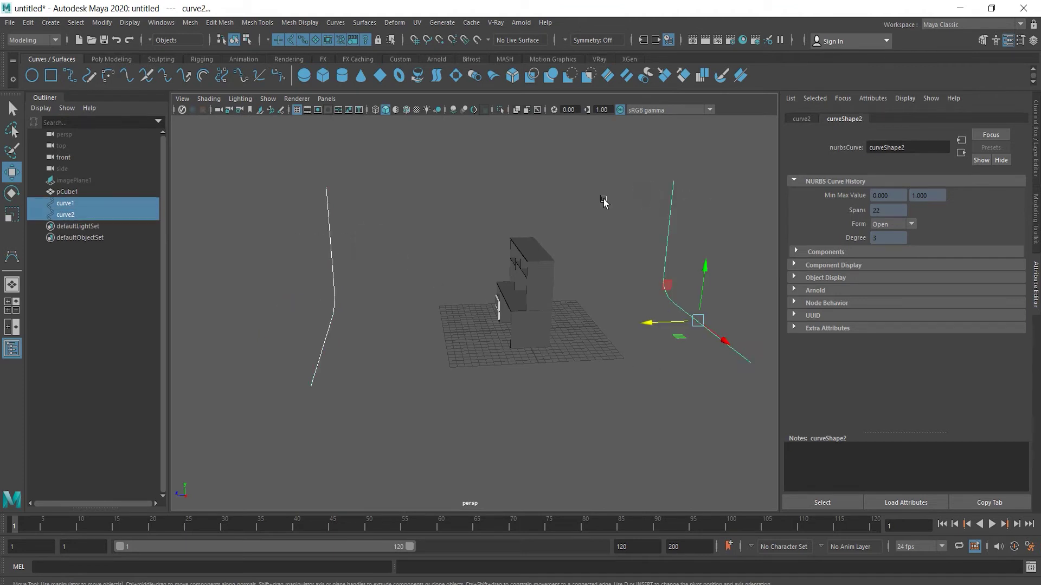
pyautogui.click(430, 75)
# Rotate the desk to 90 degrees in Y so its back faces the backdrop wall
pyautogui.click(547, 297)
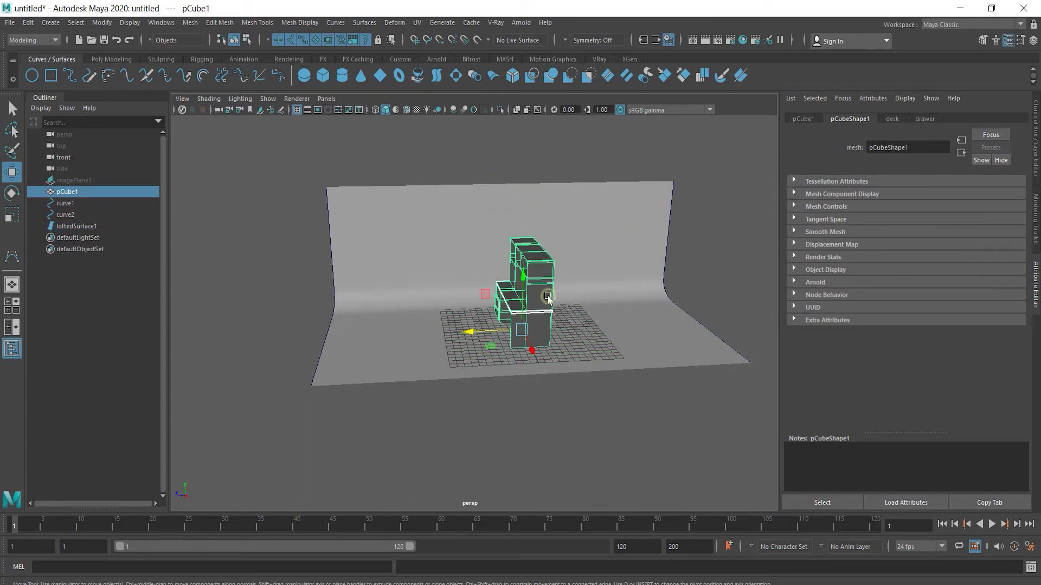
pyautogui.press('e')
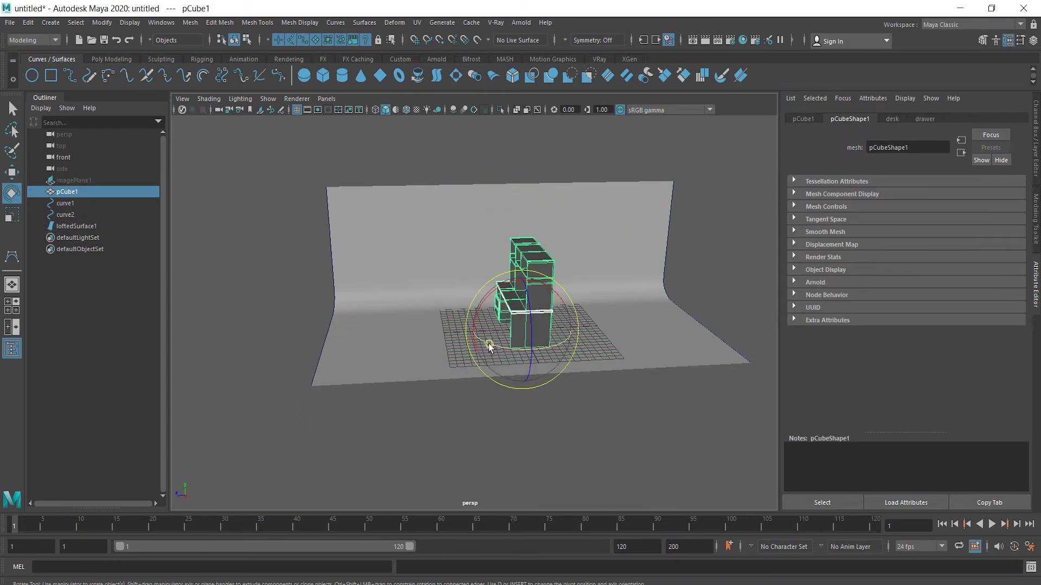
pyautogui.moveTo(489, 344); pyautogui.dragTo(550, 352)
pyautogui.click(1035, 212)
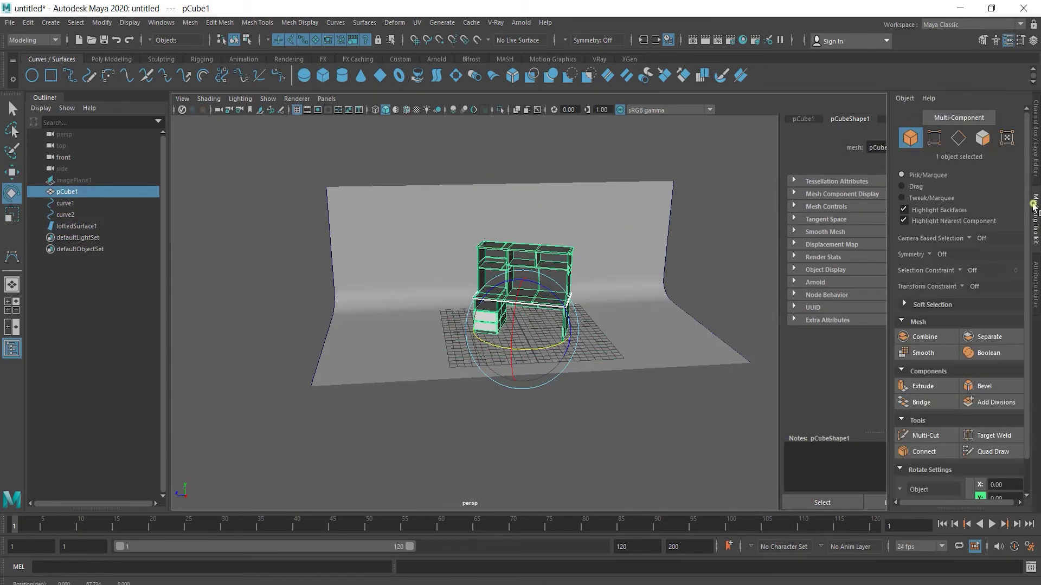
pyautogui.click(1036, 162)
pyautogui.click(1011, 167)
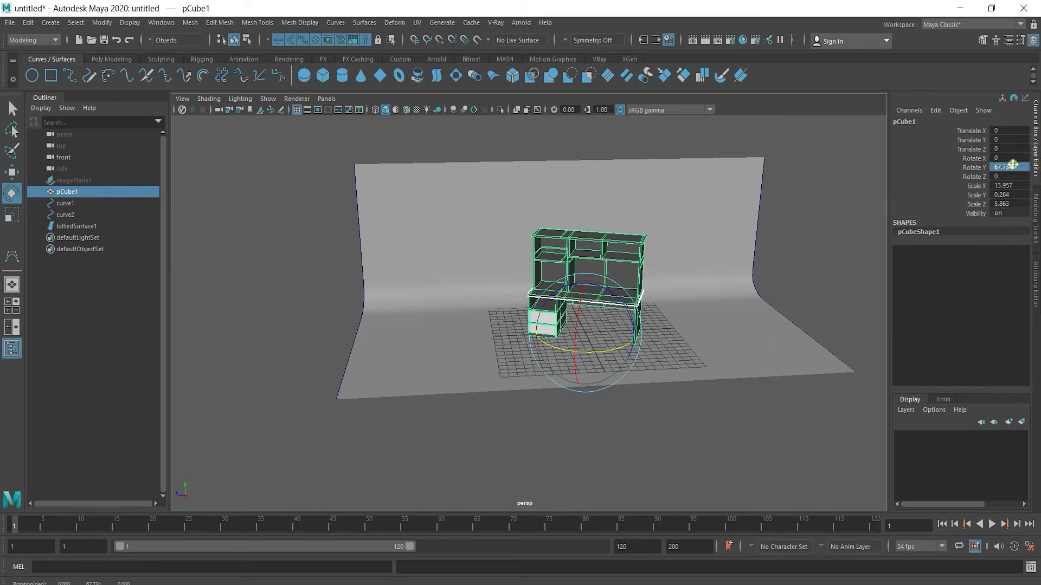
pyautogui.write('90')
pyautogui.press('Return')
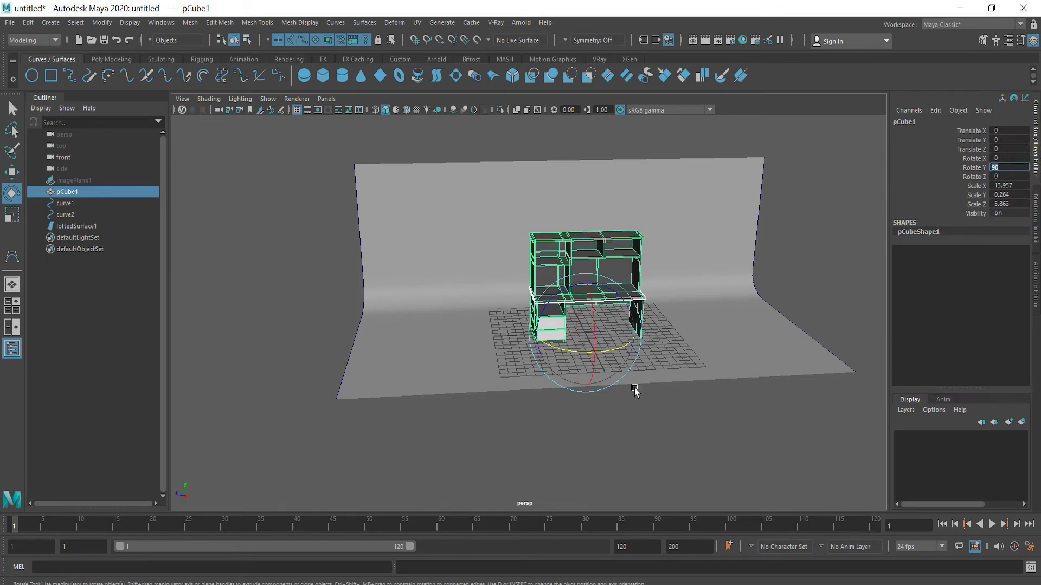
pyautogui.click(599, 449)
# Select the lofted backdrop surface and open the NURBS to Polygons conversion options
pyautogui.keyDown('alt'); pyautogui.moveTo(643, 389); pyautogui.dragTo(799, 365, button='right'); pyautogui.keyUp('alt')
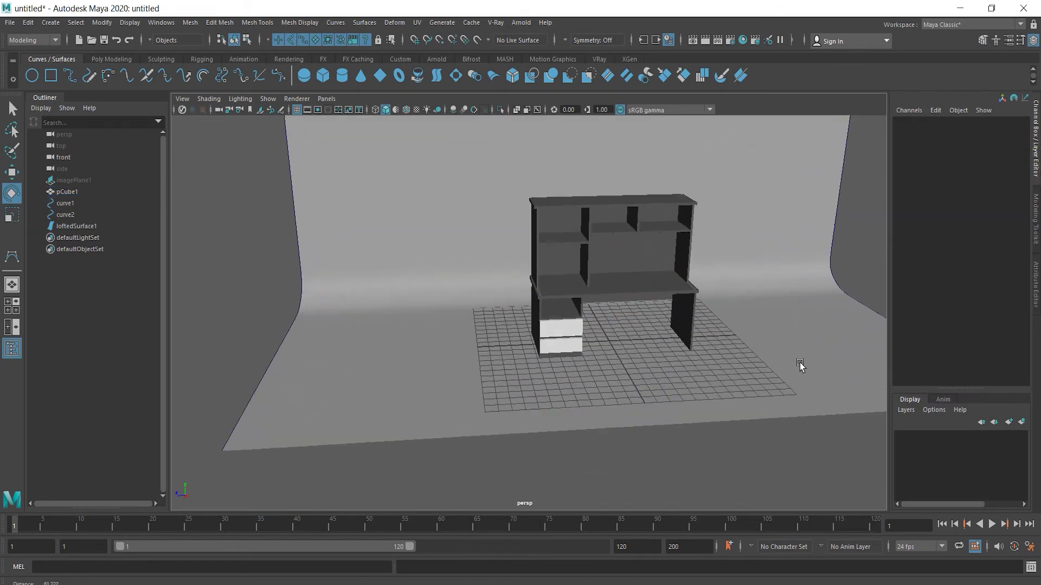
pyautogui.click(430, 207)
pyautogui.keyDown('alt'); pyautogui.moveTo(351, 194); pyautogui.dragTo(291, 184, button='right'); pyautogui.keyUp('alt')
pyautogui.keyDown('alt'); pyautogui.moveTo(330, 195); pyautogui.dragTo(376, 239, button='middle'); pyautogui.keyUp('alt')
pyautogui.rightClick(401, 228)
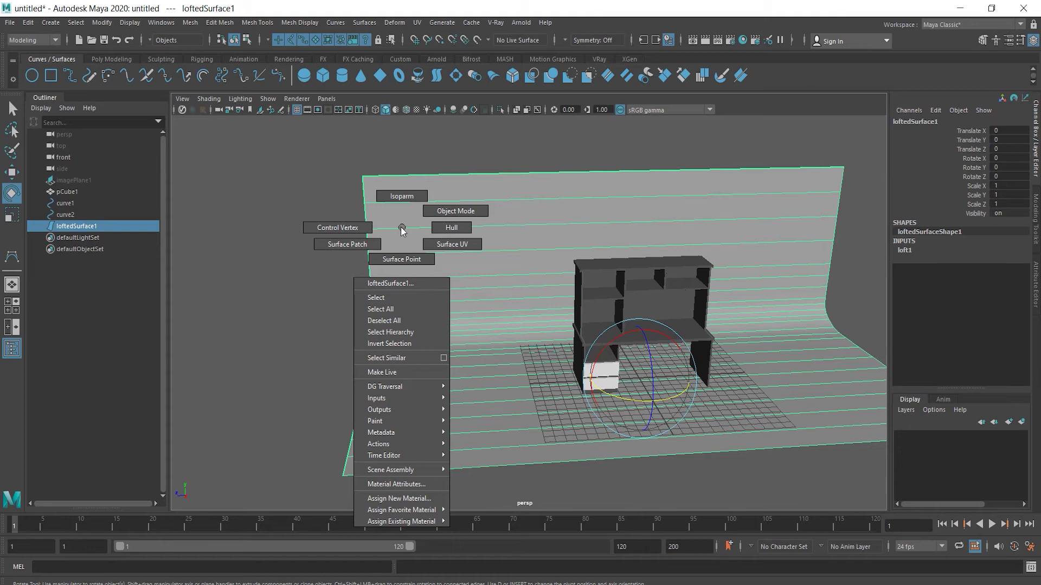
pyautogui.click(402, 230)
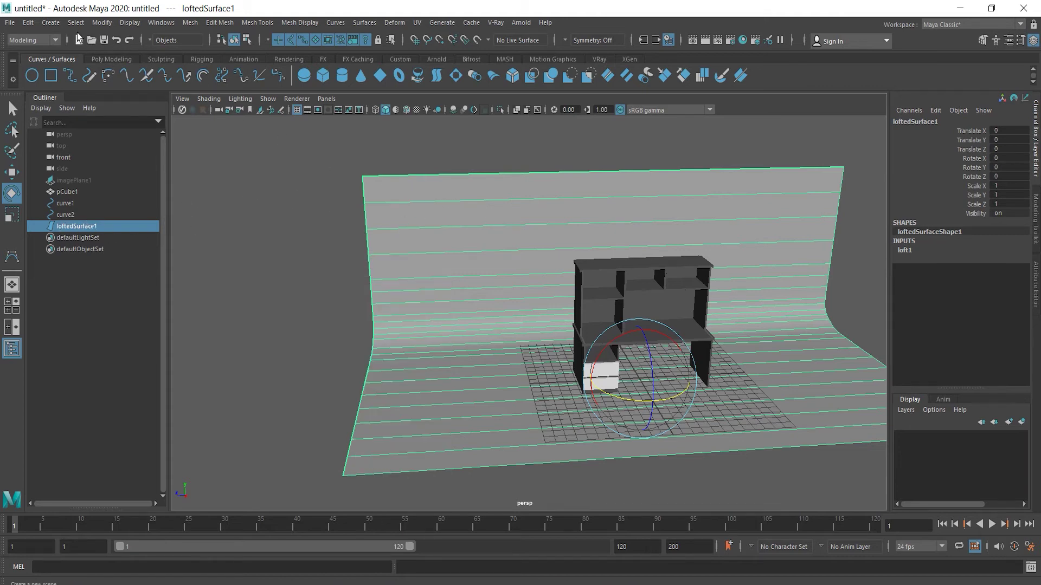
pyautogui.click(50, 23)
pyautogui.click(50, 23)
pyautogui.click(101, 22)
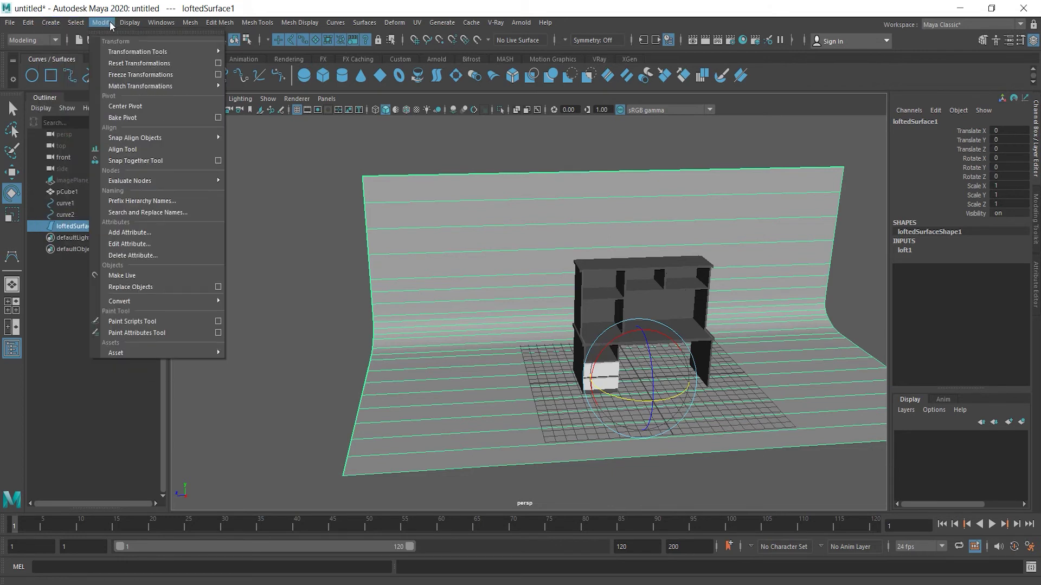
pyautogui.moveTo(219, 301)
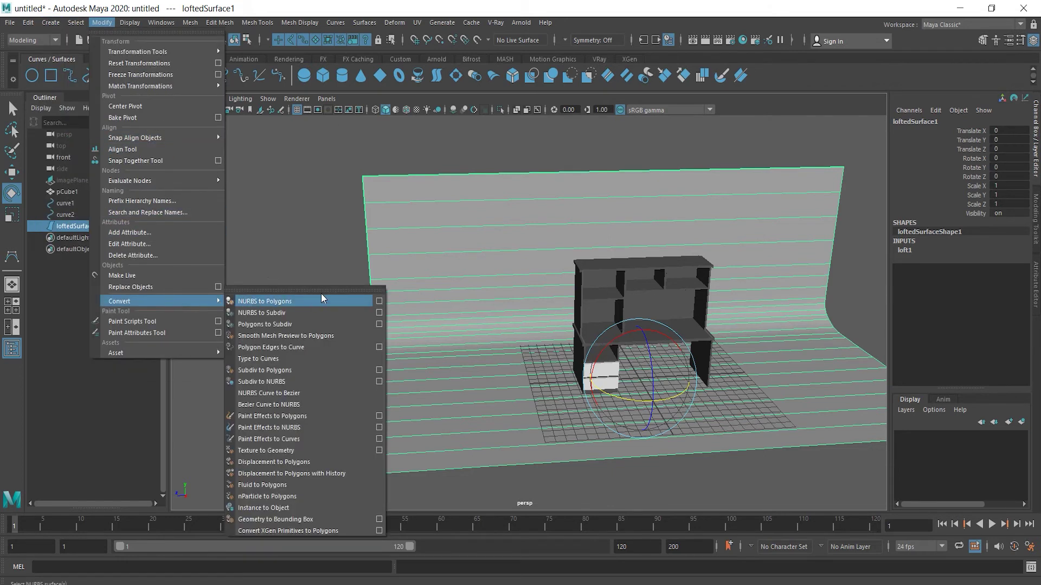
pyautogui.click(378, 302)
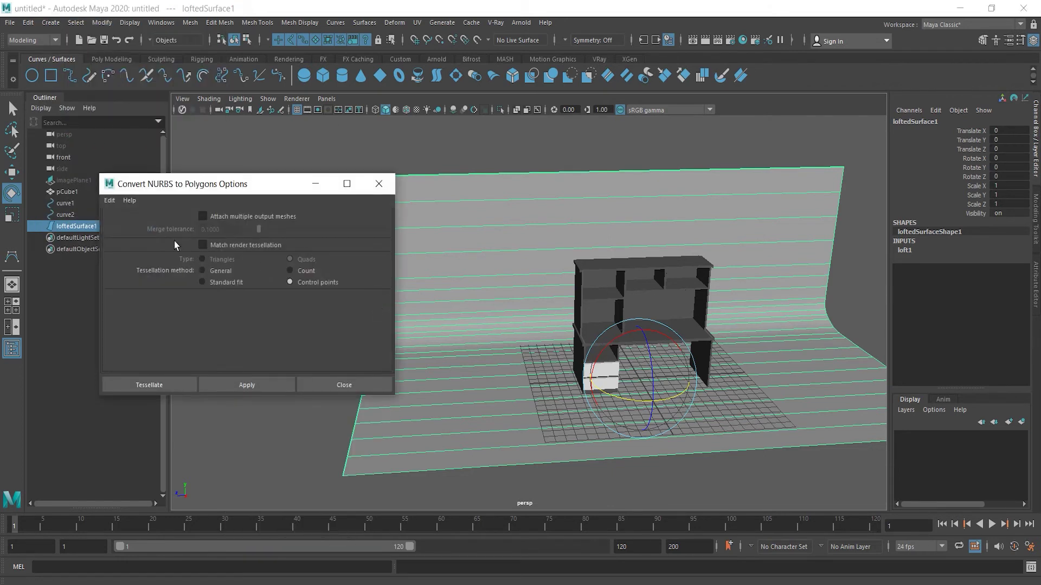
# Convert the lofted surface to polygons with the settings reset and the tessellation method set to Control points
pyautogui.click(109, 201)
pyautogui.click(123, 221)
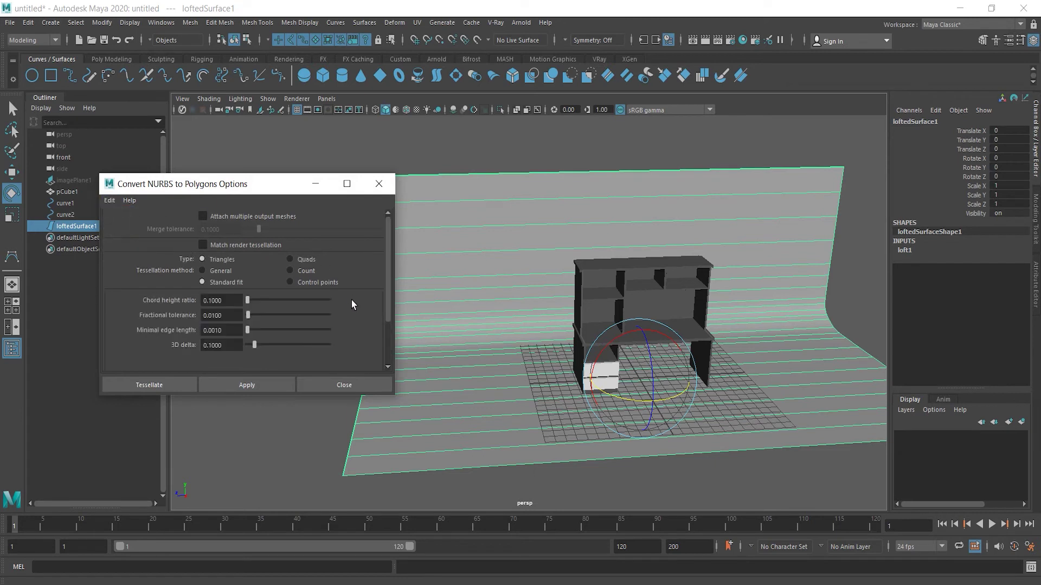
pyautogui.click(290, 282)
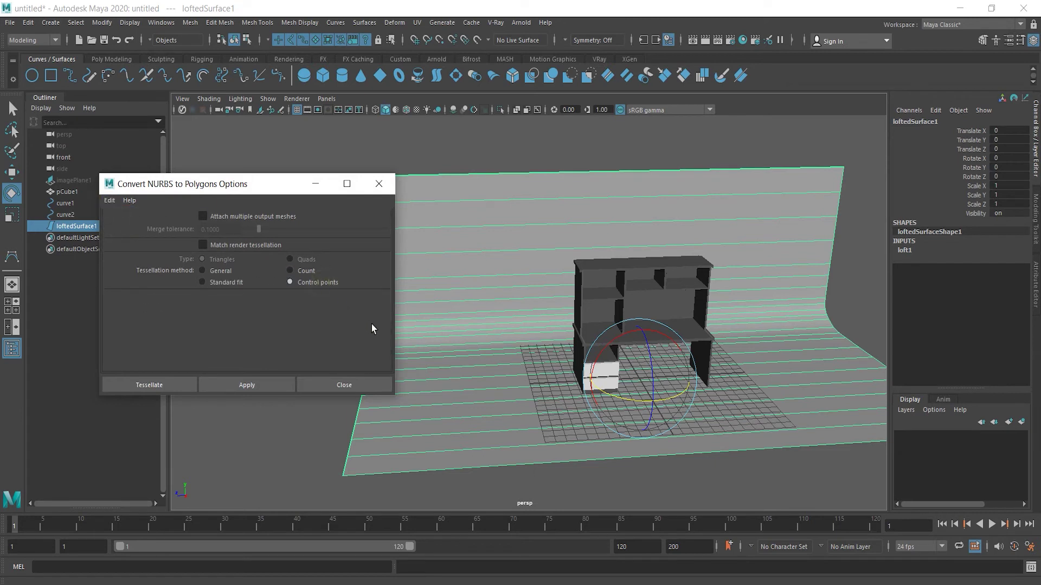
pyautogui.click(248, 385)
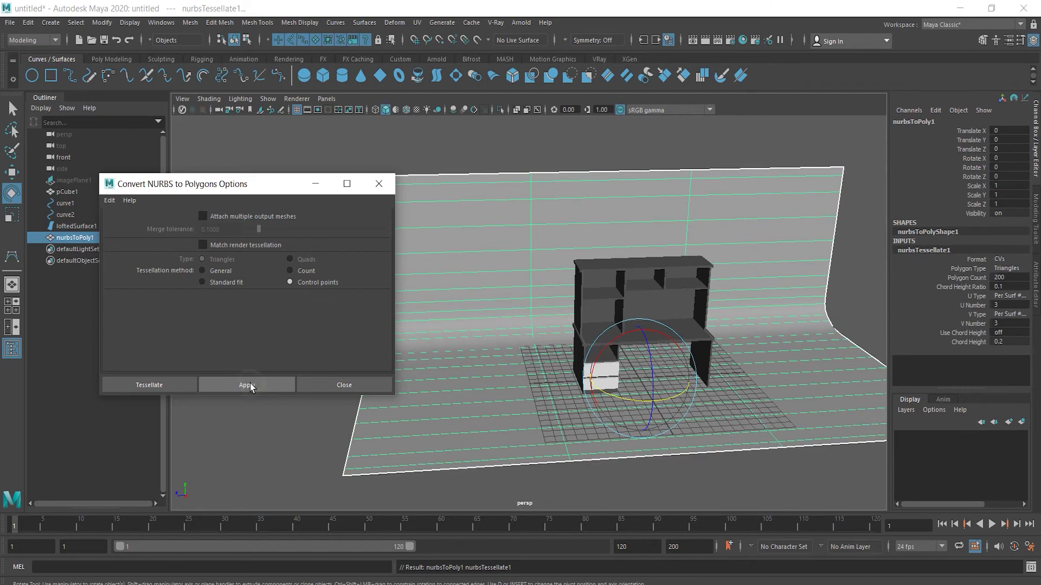
pyautogui.click(342, 385)
# Delete the original lofted NURBS surface and its two construction curves, leaving the polygon backdrop
pyautogui.click(94, 226)
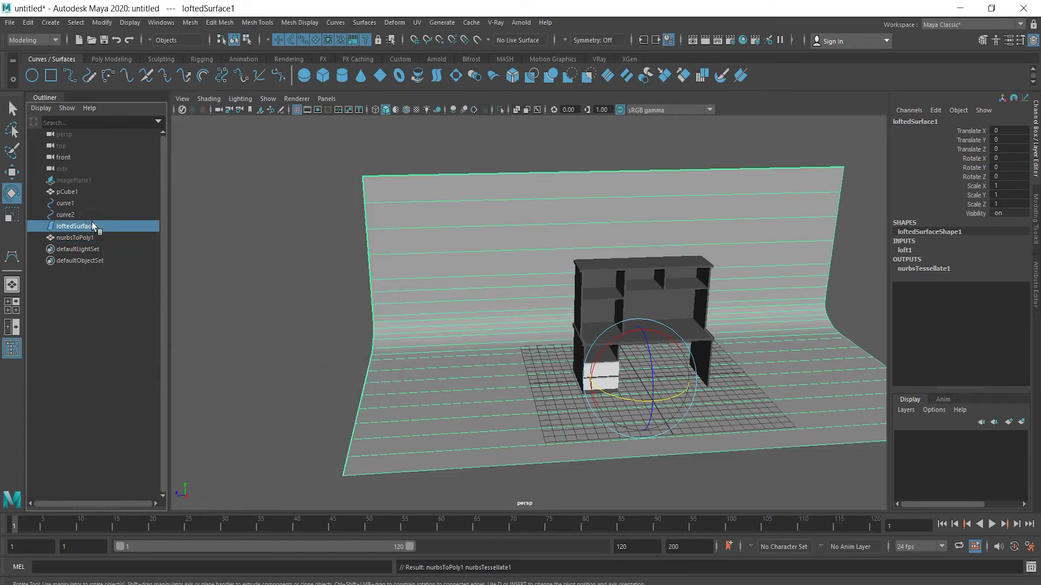
pyautogui.press('Delete')
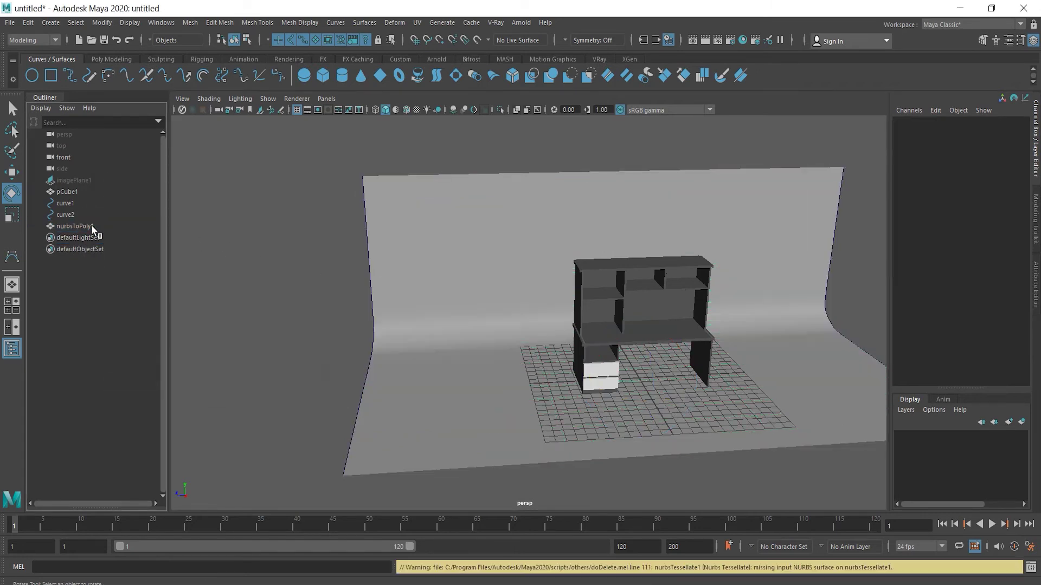
pyautogui.click(496, 237)
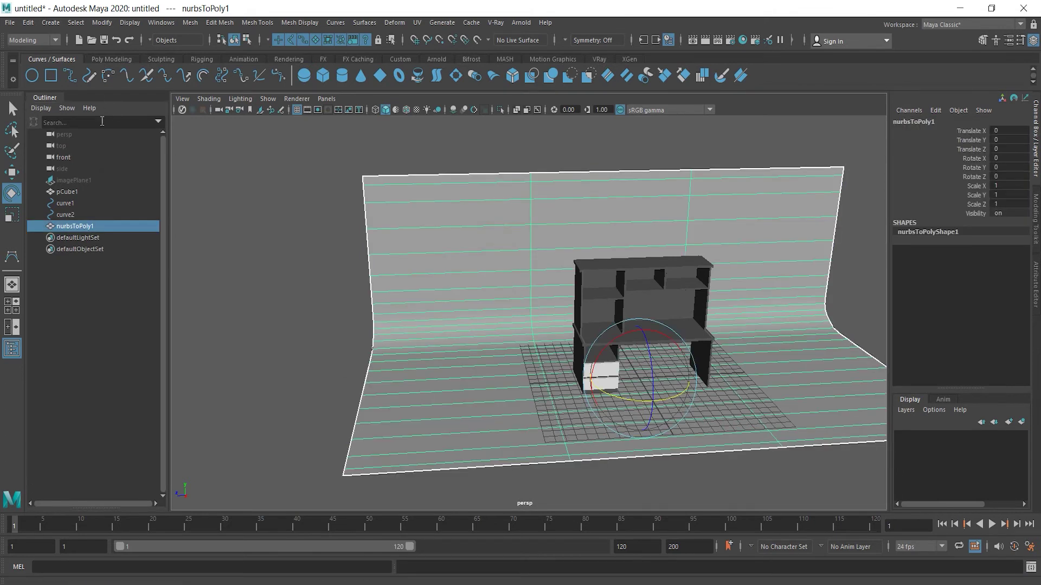
pyautogui.click(74, 216)
pyautogui.keyDown('ctrl'); pyautogui.click(65, 204); pyautogui.keyUp('ctrl')
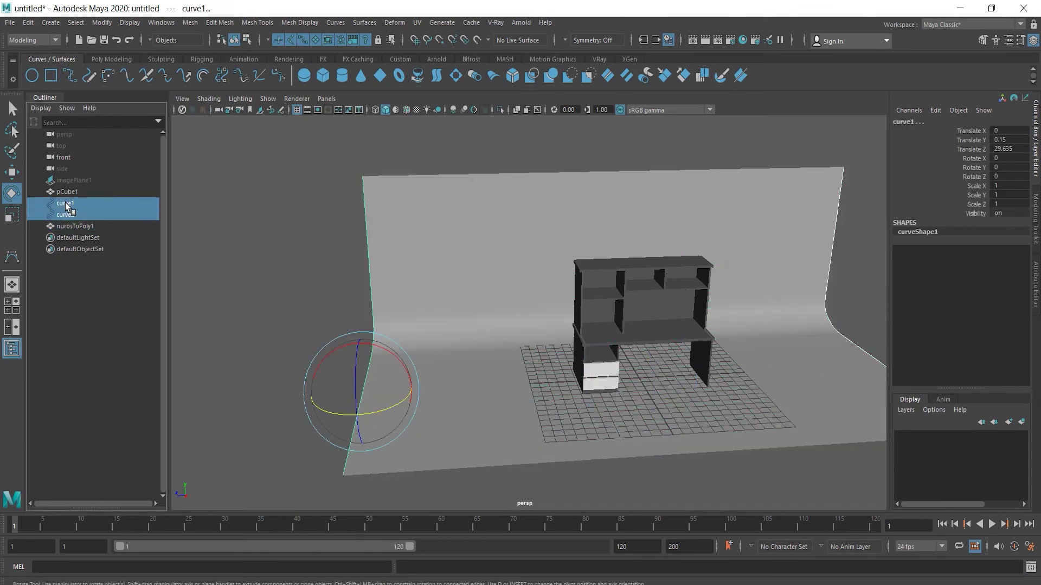
pyautogui.press('Delete')
# Examine the desk against the polygon backdrop from the side and from the front at close range
pyautogui.click(486, 236)
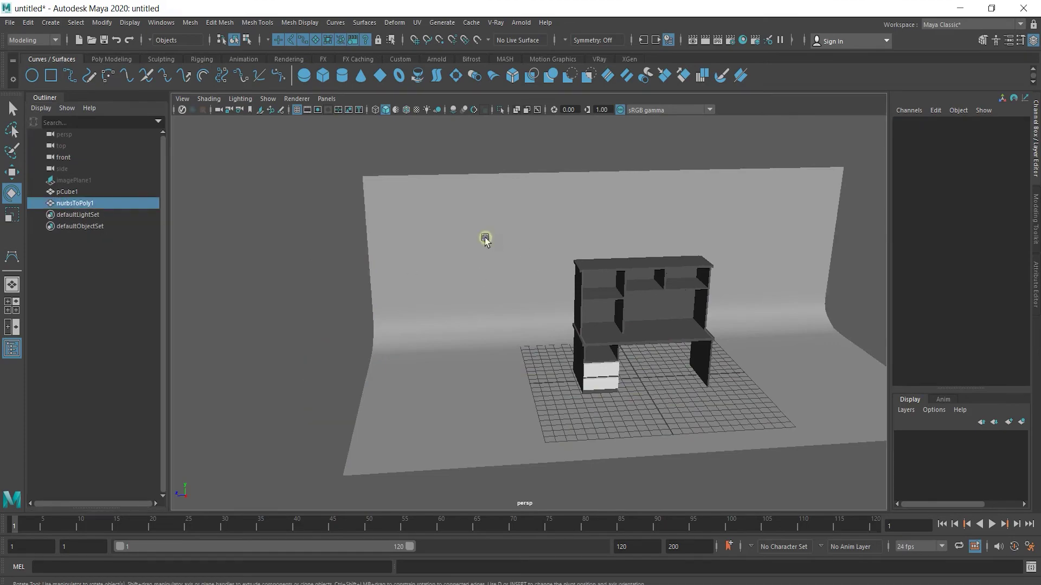
pyautogui.rightClick(485, 240)
pyautogui.keyDown('alt'); pyautogui.moveTo(485, 240); pyautogui.dragTo(832, 349); pyautogui.keyUp('alt')
pyautogui.keyDown('alt'); pyautogui.moveTo(832, 349); pyautogui.dragTo(840, 351, button='right'); pyautogui.keyUp('alt')
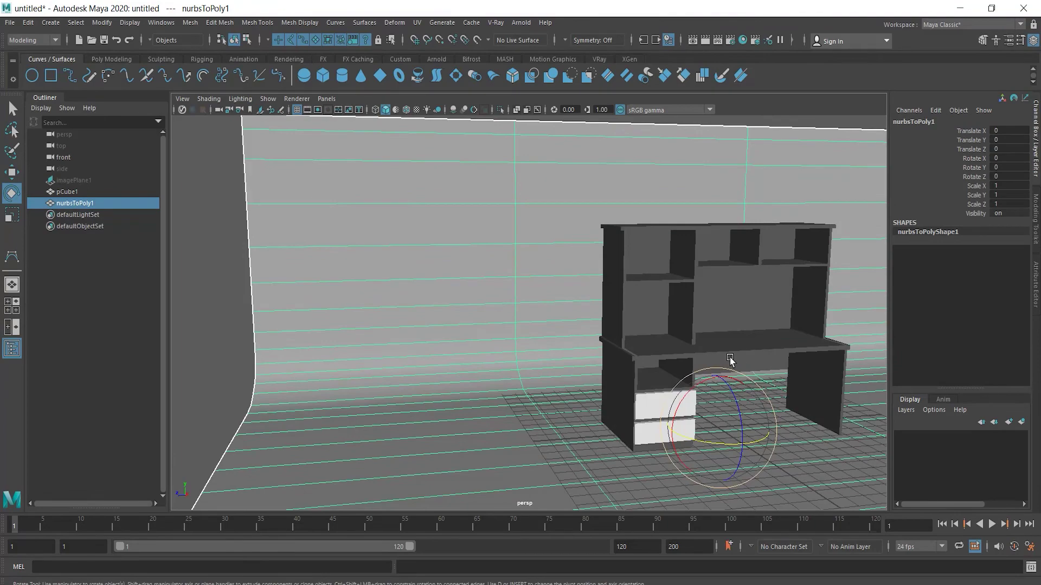
pyautogui.keyDown('alt'); pyautogui.moveTo(724, 359); pyautogui.dragTo(481, 330, button='middle'); pyautogui.keyUp('alt')
pyautogui.keyDown('alt'); pyautogui.moveTo(481, 330); pyautogui.dragTo(663, 315, button='right'); pyautogui.keyUp('alt')
pyautogui.keyDown('alt'); pyautogui.moveTo(663, 316); pyautogui.dragTo(659, 347, button='middle'); pyautogui.keyUp('alt')
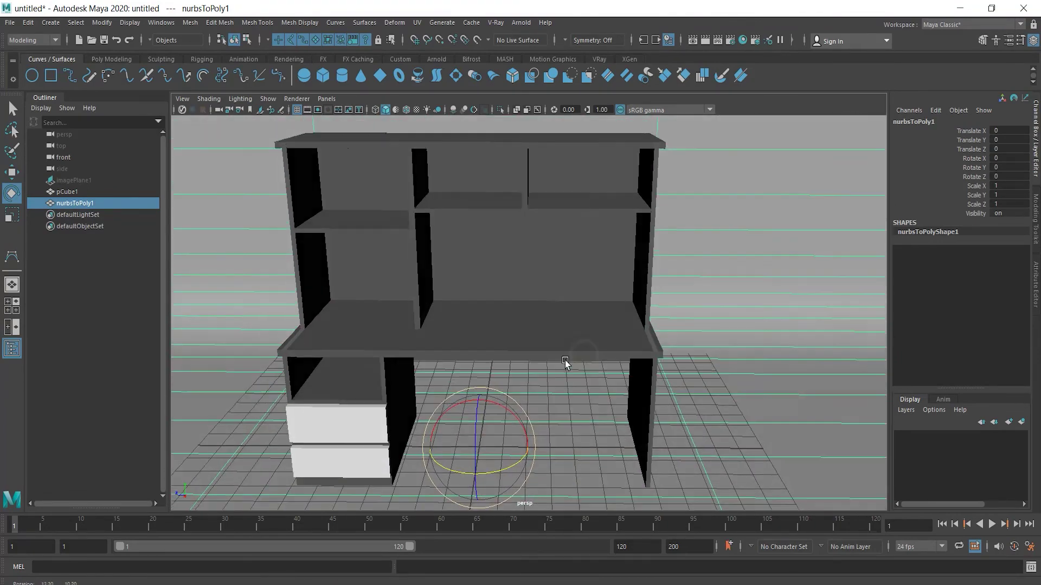
pyautogui.keyDown('alt'); pyautogui.moveTo(565, 360); pyautogui.dragTo(553, 281); pyautogui.keyUp('alt')
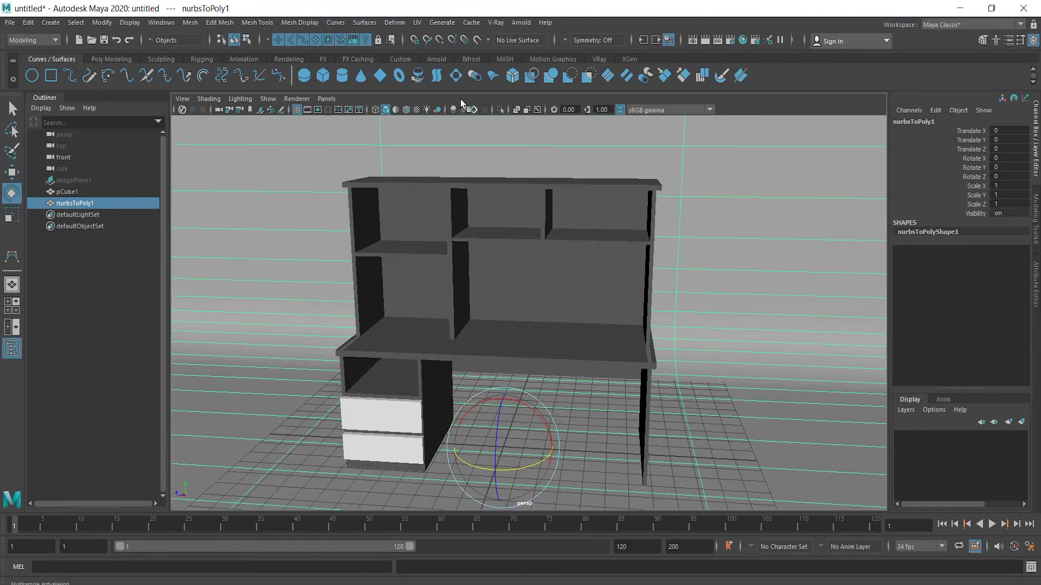
# Create an Arnold area light and aim it down at the desk from above by looking through it
pyautogui.click(435, 59)
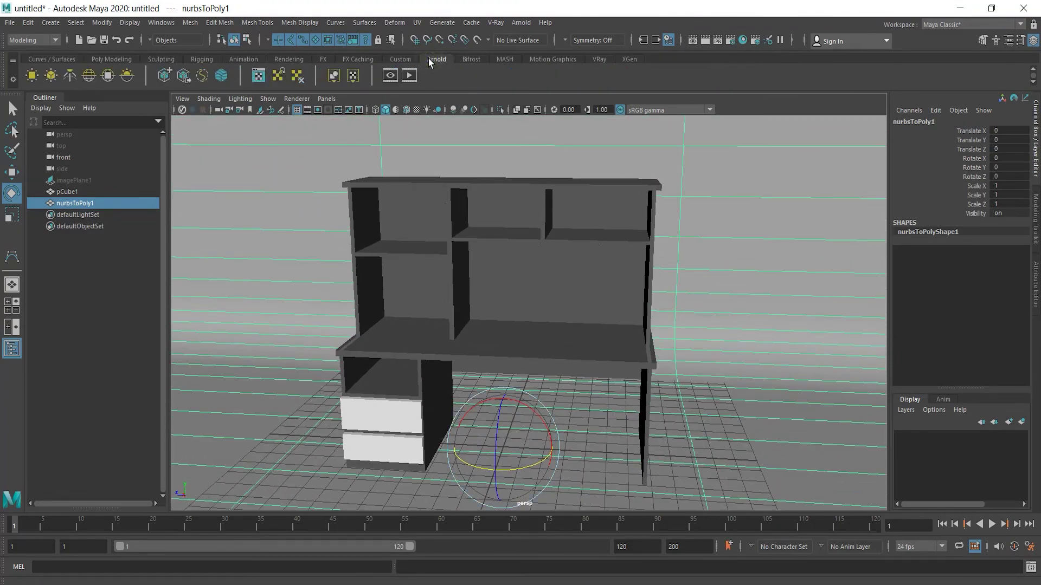
pyautogui.click(32, 75)
pyautogui.scroll(-4, 560, 333)
pyautogui.press('w')
pyautogui.click(325, 99)
pyautogui.click(350, 143)
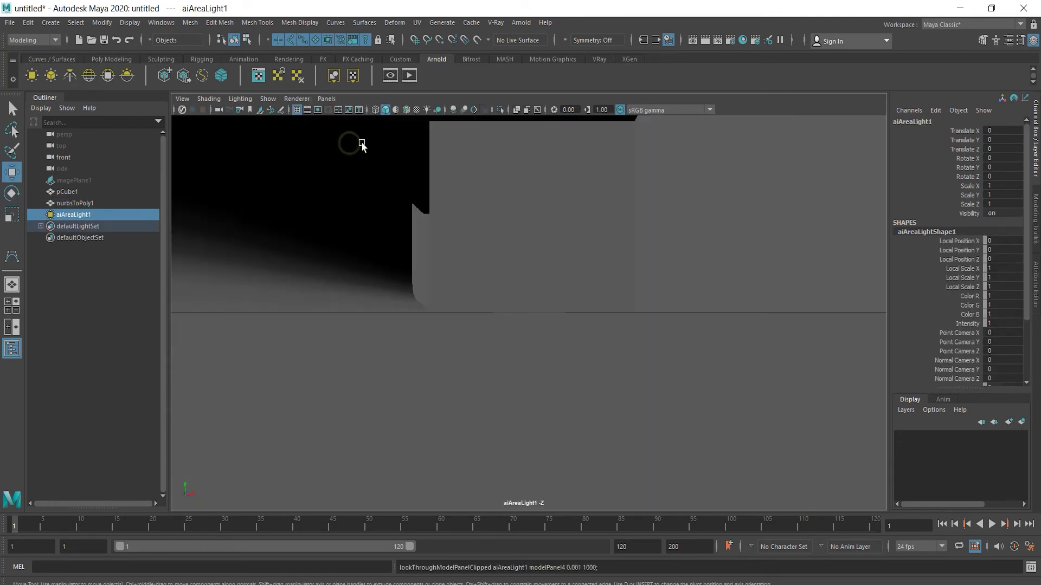
pyautogui.keyDown('alt'); pyautogui.moveTo(362, 145); pyautogui.dragTo(555, 329); pyautogui.keyUp('alt')
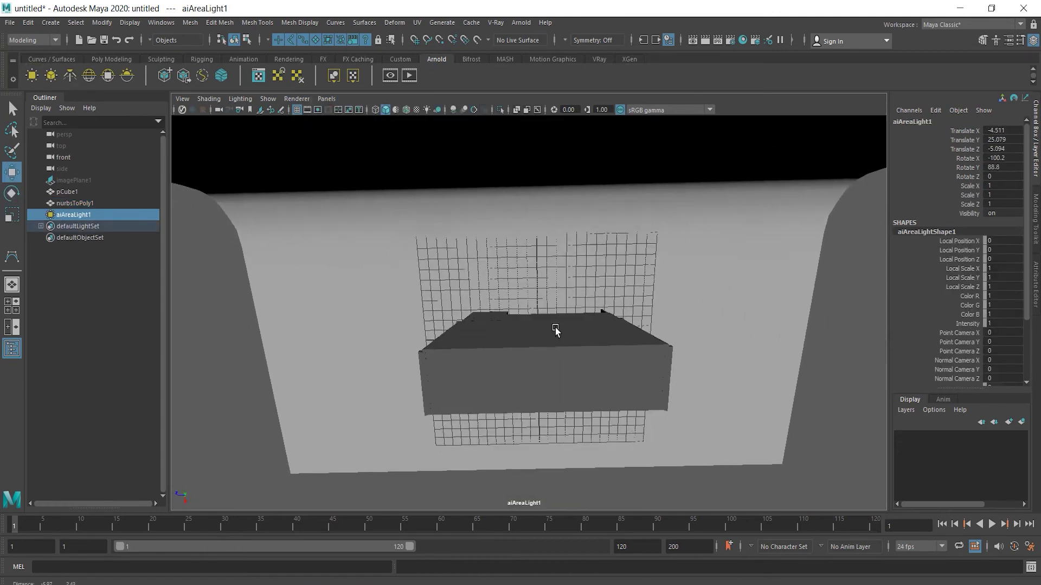
pyautogui.click(327, 98)
pyautogui.moveTo(348, 107)
pyautogui.click(473, 122)
pyautogui.scroll(-3, 419, 232)
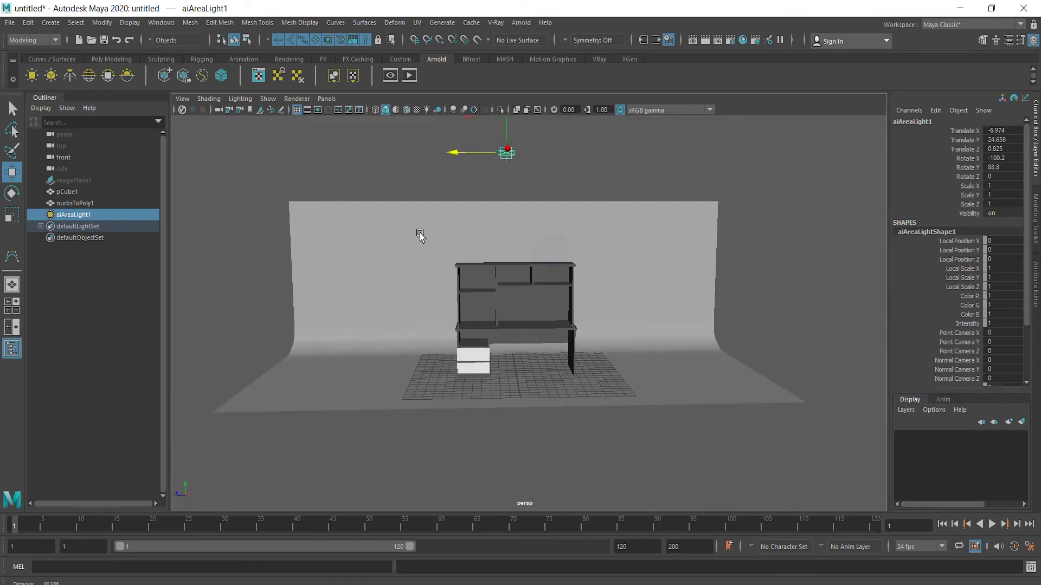
# Lower the overhead area light to about 18 in Y and scale it up uniformly to about 5.27
pyautogui.scroll(1, 419, 233)
pyautogui.moveTo(506, 130); pyautogui.dragTo(577, 215)
pyautogui.press('r')
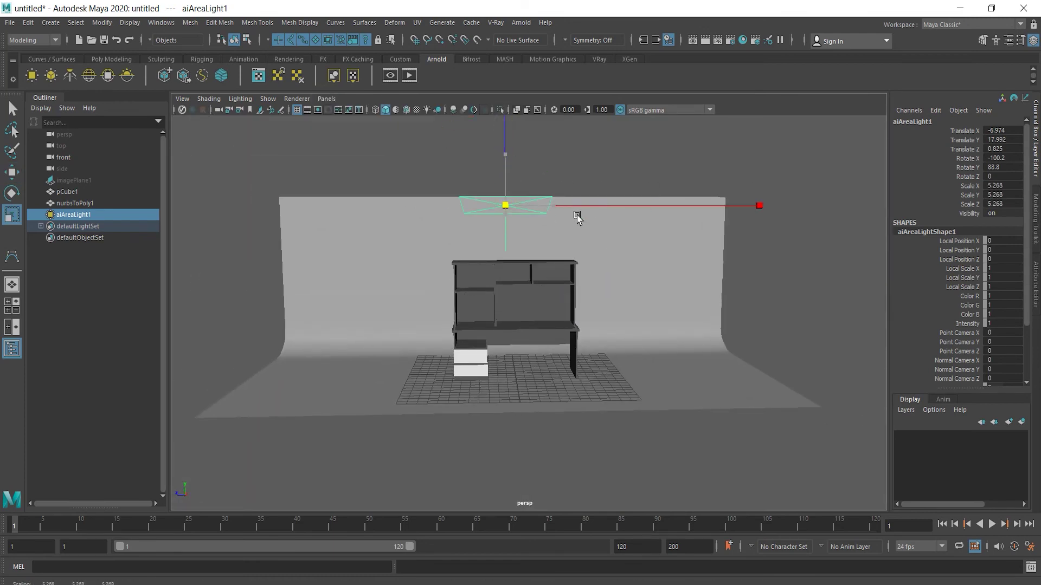
# Set the overhead light's intensity to 500 and enable a warm color temperature of about 4951
pyautogui.click(1035, 215)
pyautogui.click(1035, 283)
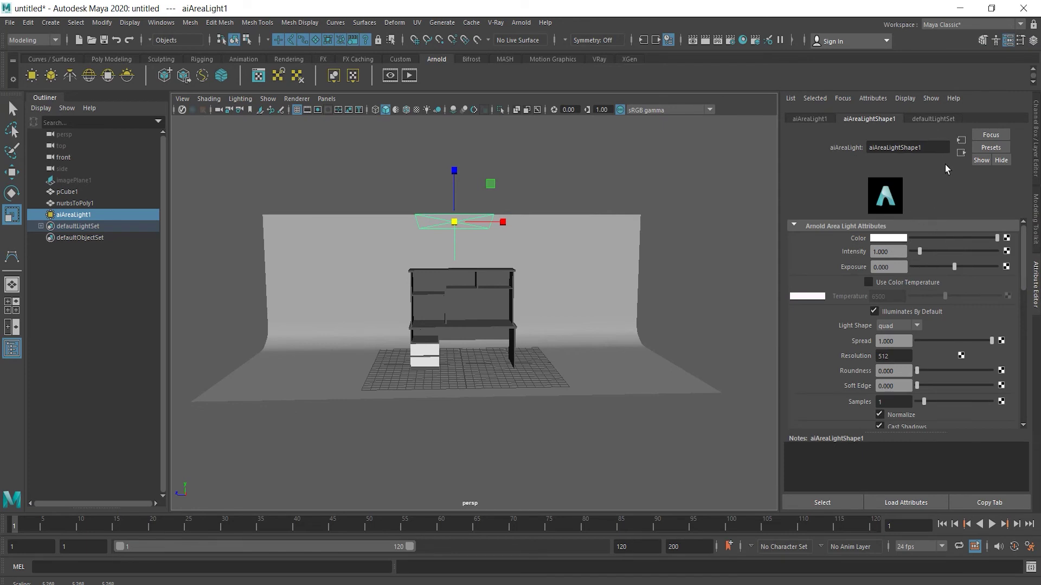
pyautogui.click(891, 252)
pyautogui.click(868, 282)
pyautogui.moveTo(943, 297); pyautogui.dragTo(934, 295)
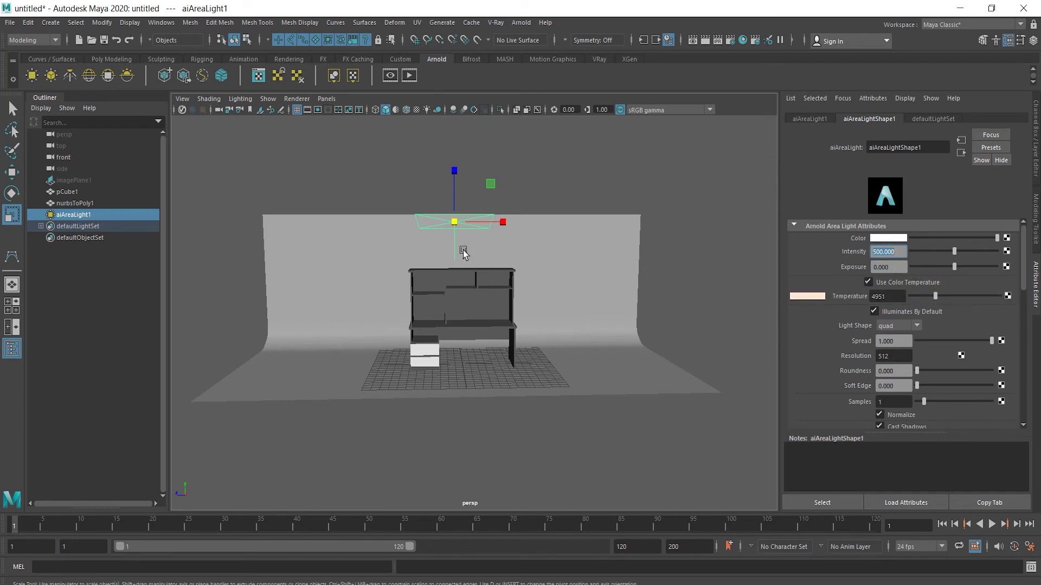
pyautogui.keyDown('shift'); pyautogui.click(389, 227); pyautogui.keyUp('shift')
pyautogui.click(547, 190)
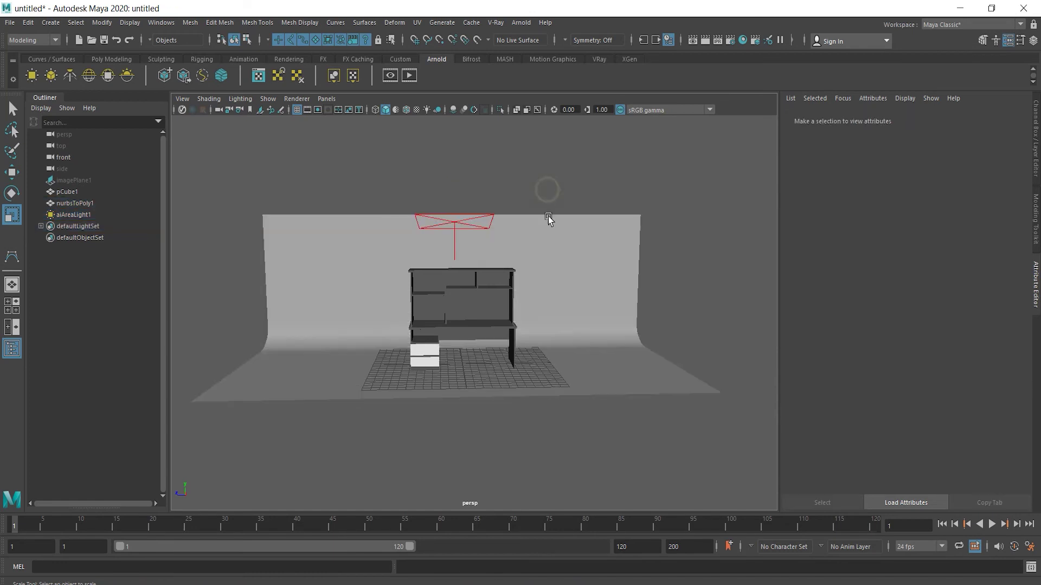
# Create a second Arnold area light, aim it at the desk from the upper left side, and enlarge it
pyautogui.scroll(-4, 530, 259)
pyautogui.moveTo(454, 291)
pyautogui.keyDown('alt'); pyautogui.mouseDown()
pyautogui.moveTo(452, 344)
pyautogui.moveTo(437, 310)
pyautogui.moveTo(461, 294)
pyautogui.mouseUp(); pyautogui.keyUp('alt')
pyautogui.keyDown('alt'); pyautogui.moveTo(442, 293); pyautogui.dragTo(558, 242, button='right'); pyautogui.keyUp('alt')
pyautogui.click(38, 72)
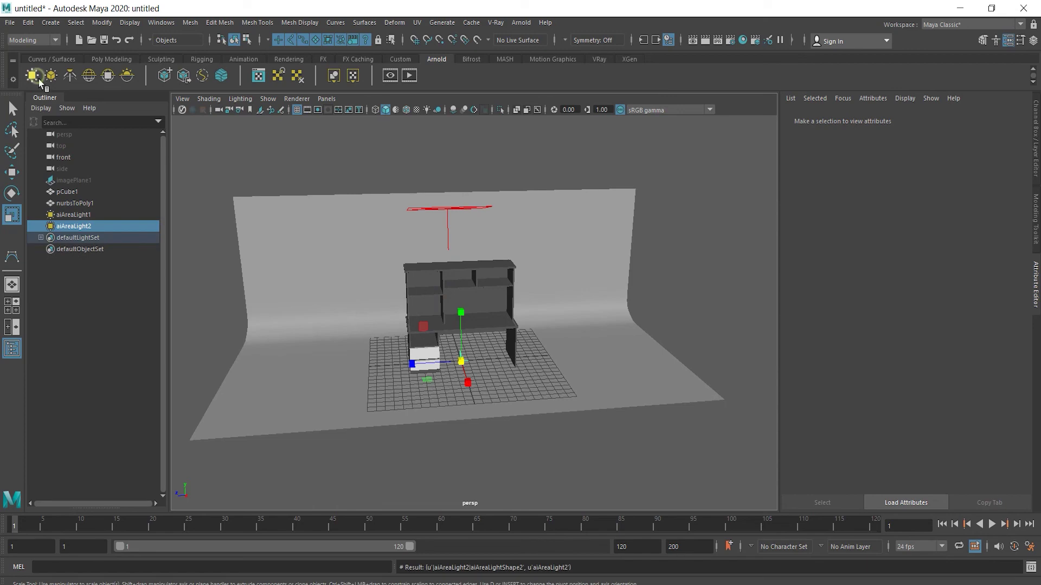
pyautogui.click(326, 99)
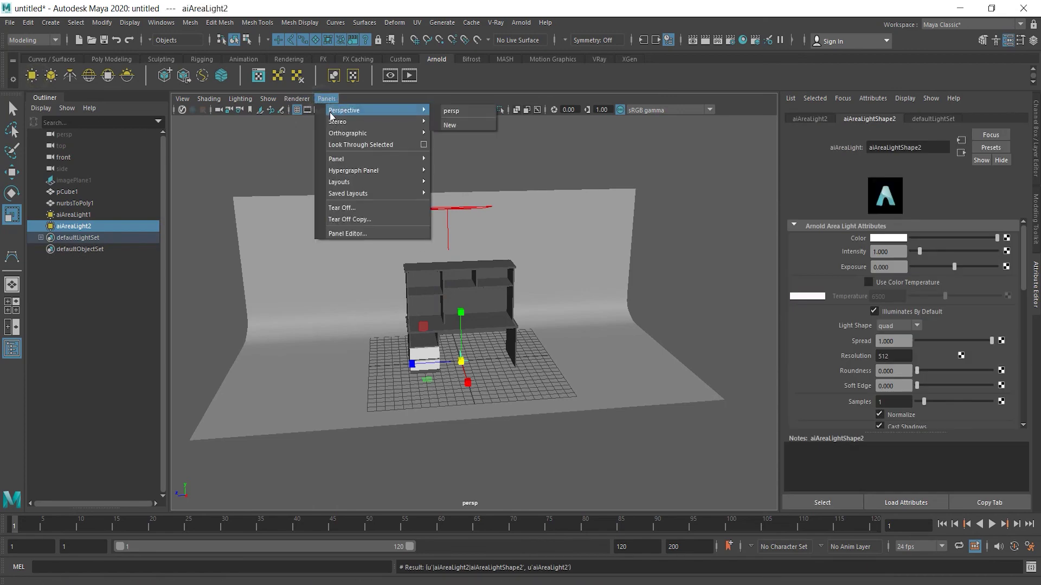
pyautogui.click(360, 145)
pyautogui.keyDown('alt'); pyautogui.moveTo(452, 253); pyautogui.dragTo(333, 100); pyautogui.keyUp('alt')
pyautogui.click(326, 98)
pyautogui.moveTo(390, 109)
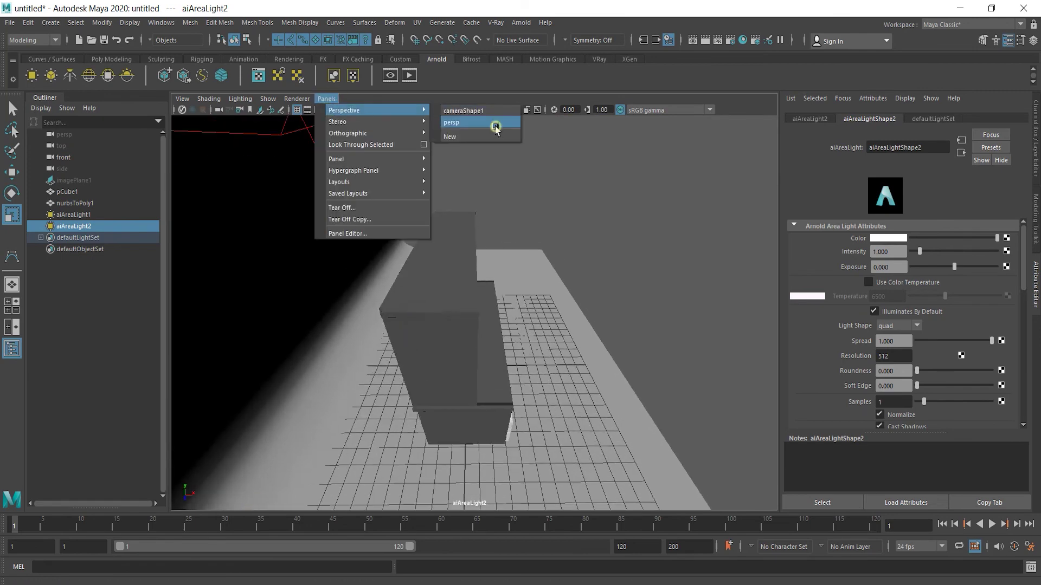
pyautogui.click(495, 128)
pyautogui.moveTo(354, 233); pyautogui.dragTo(413, 264)
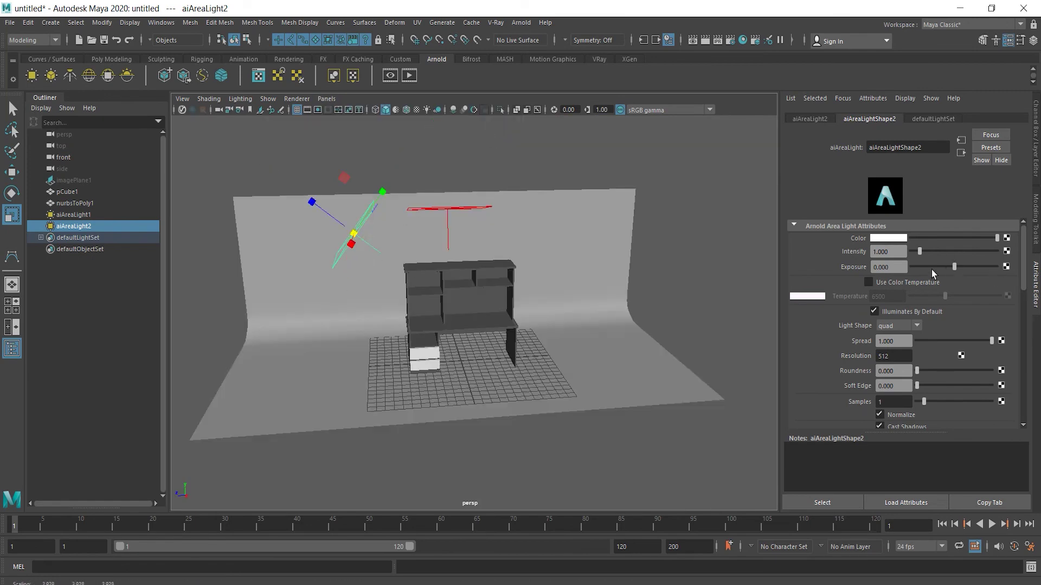
# Set the second area light's intensity to 300 and its color to light pink
pyautogui.doubleClick(896, 250)
pyautogui.click(898, 239)
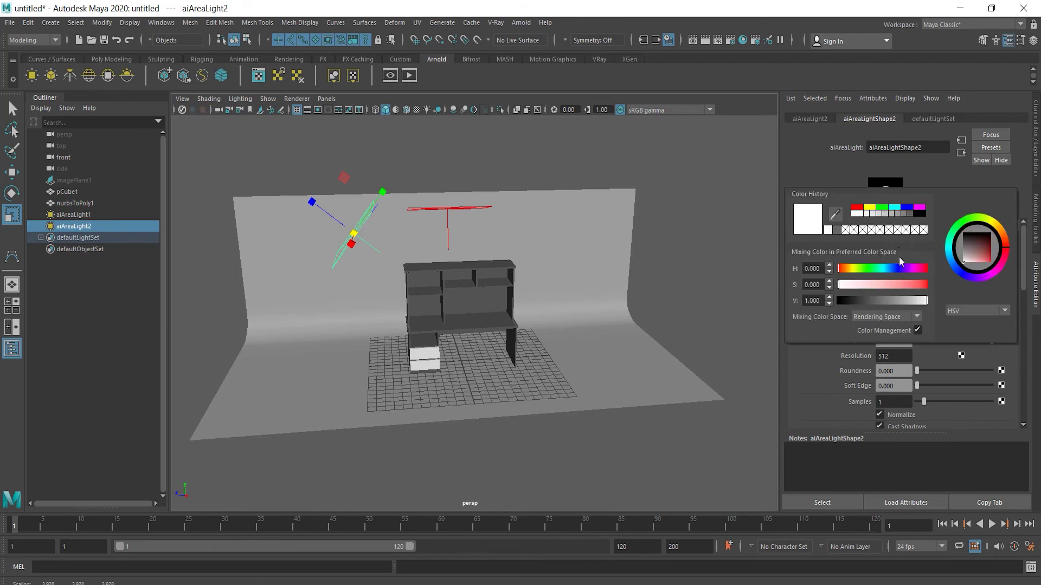
pyautogui.click(879, 283)
# Render the desk close up with Arnold to check the two-light setup, and close the render
pyautogui.scroll(5, 676, 295)
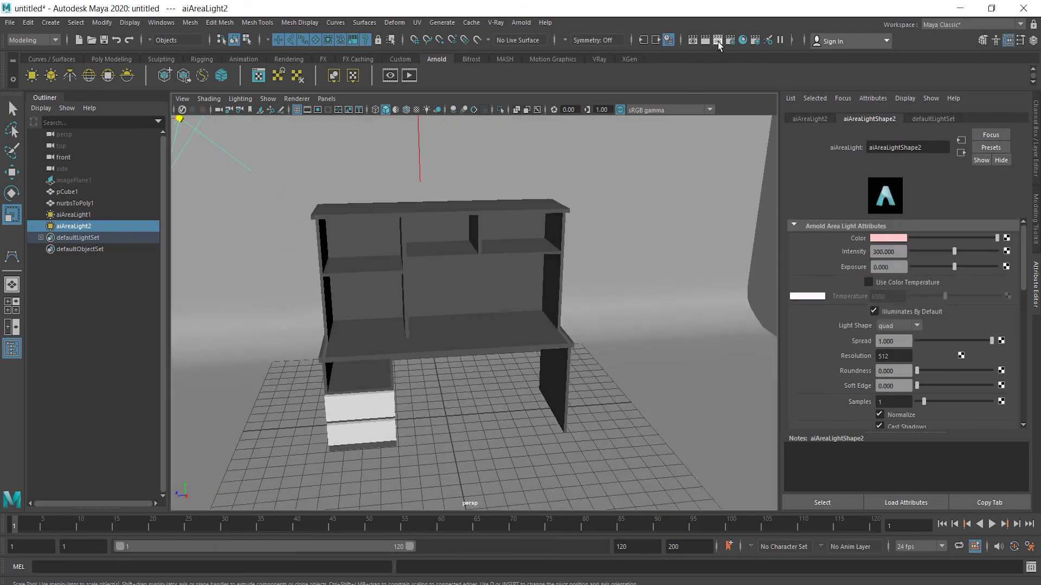
pyautogui.click(718, 41)
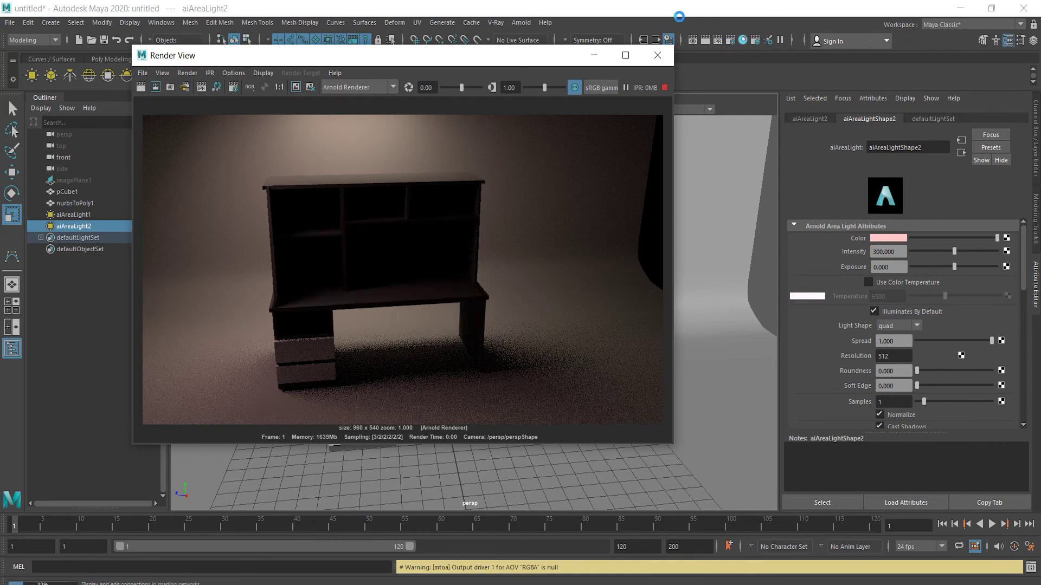
pyautogui.click(657, 55)
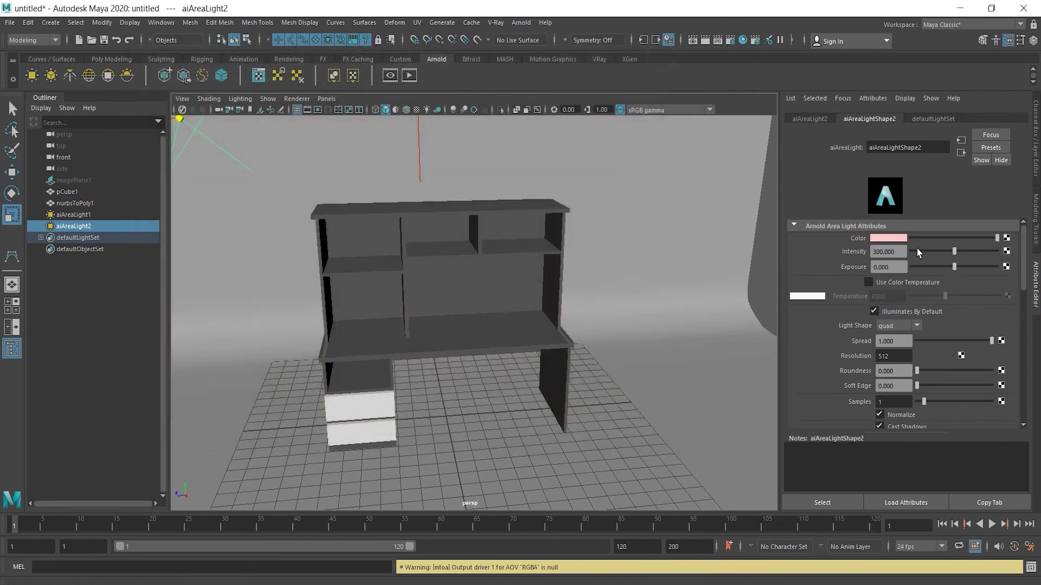
# Change the second area light's color back to white
pyautogui.click(889, 238)
pyautogui.click(837, 243)
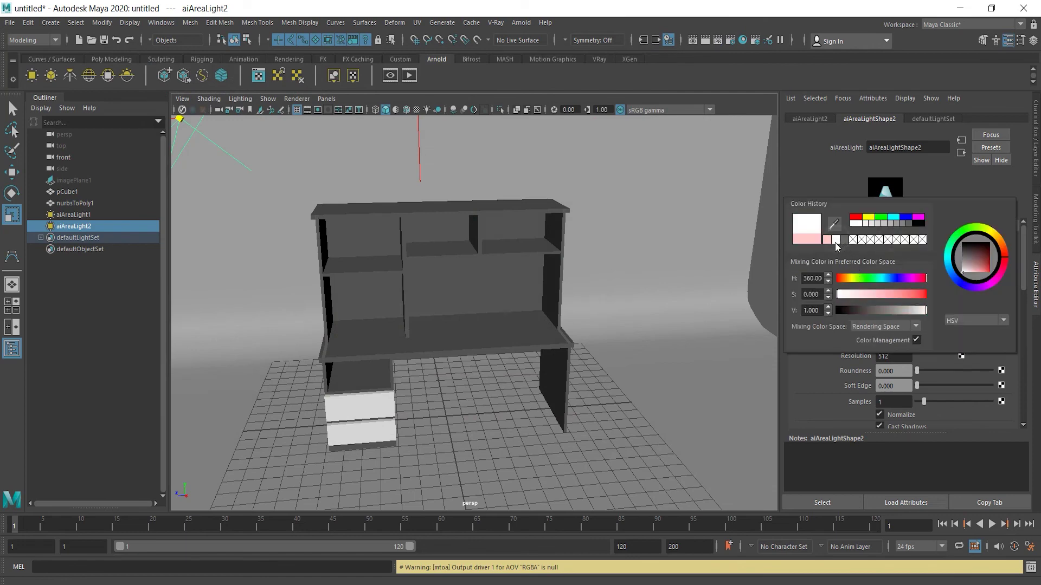
pyautogui.click(722, 176)
# Create a third Arnold area light aimed at the desk from the front, with an intensity of 200
pyautogui.scroll(-3, 643, 231)
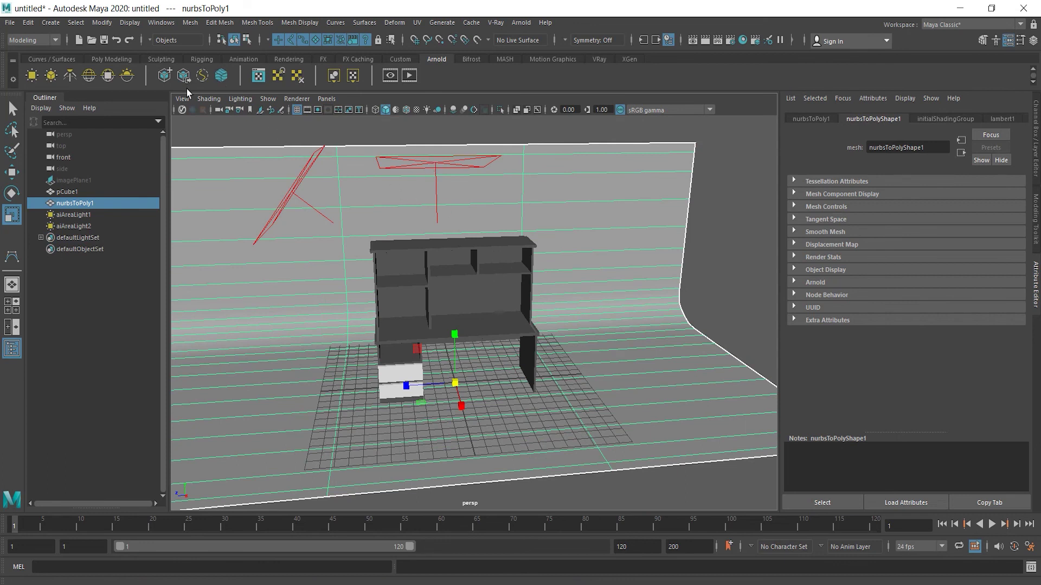
pyautogui.click(33, 76)
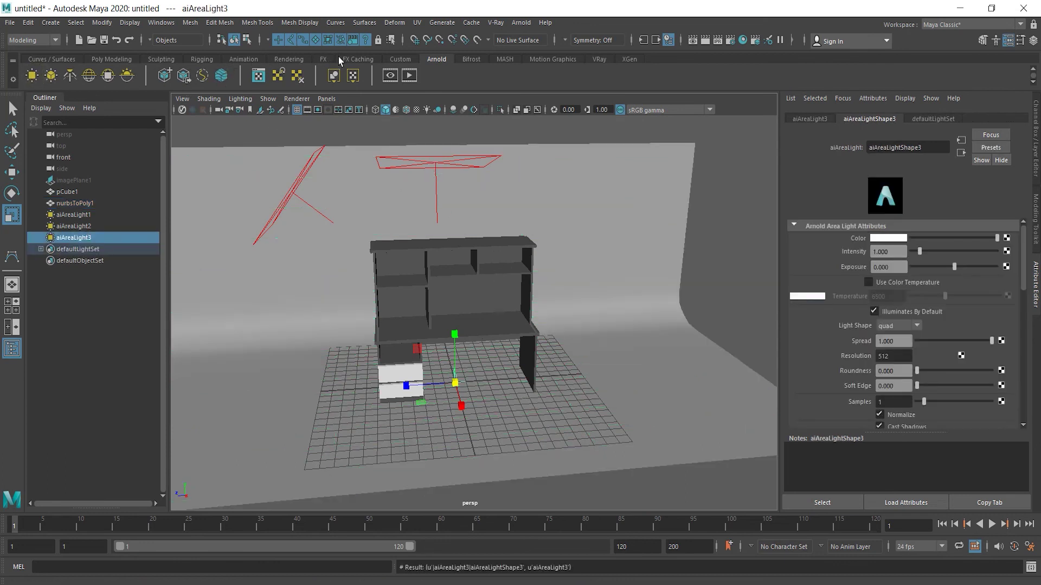
pyautogui.click(326, 99)
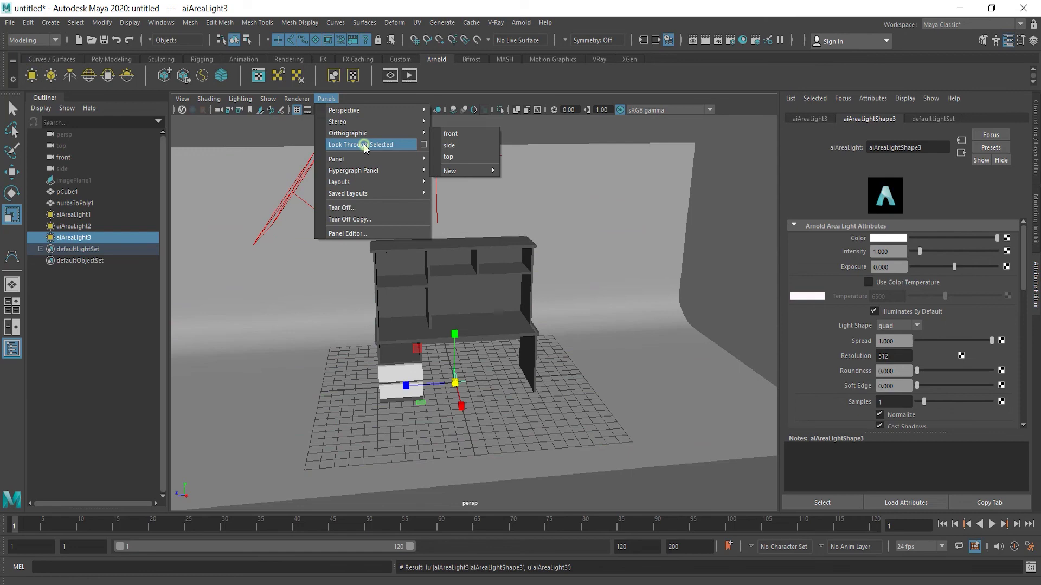
pyautogui.click(360, 152)
pyautogui.keyDown('alt'); pyautogui.moveTo(585, 242); pyautogui.dragTo(673, 320); pyautogui.keyUp('alt')
pyautogui.click(326, 99)
pyautogui.moveTo(347, 110)
pyautogui.click(450, 110)
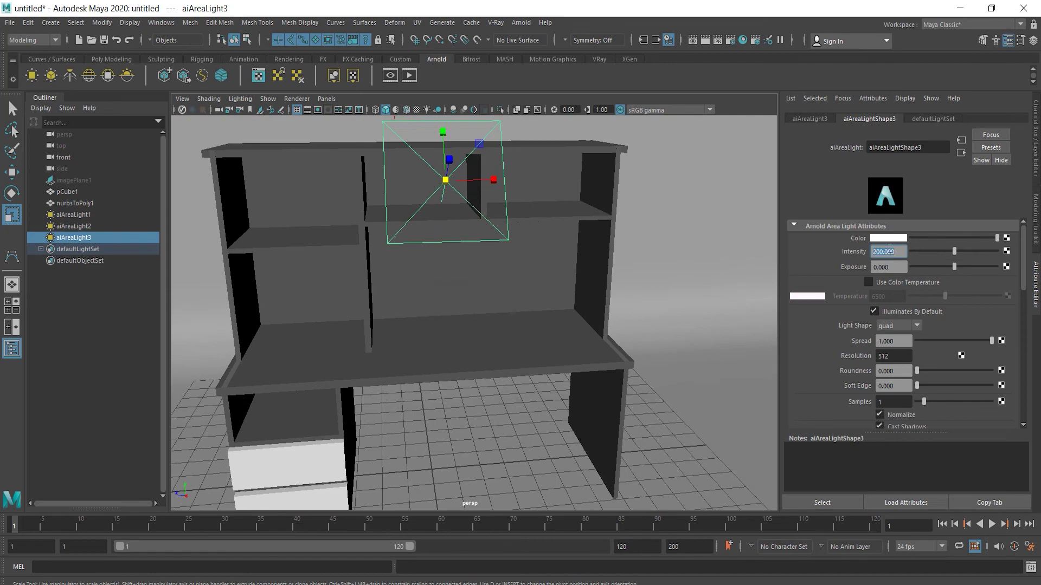
# Render the desk again with Arnold to check the lighting from all three area lights
pyautogui.scroll(-3, 383, 320)
pyautogui.click(719, 40)
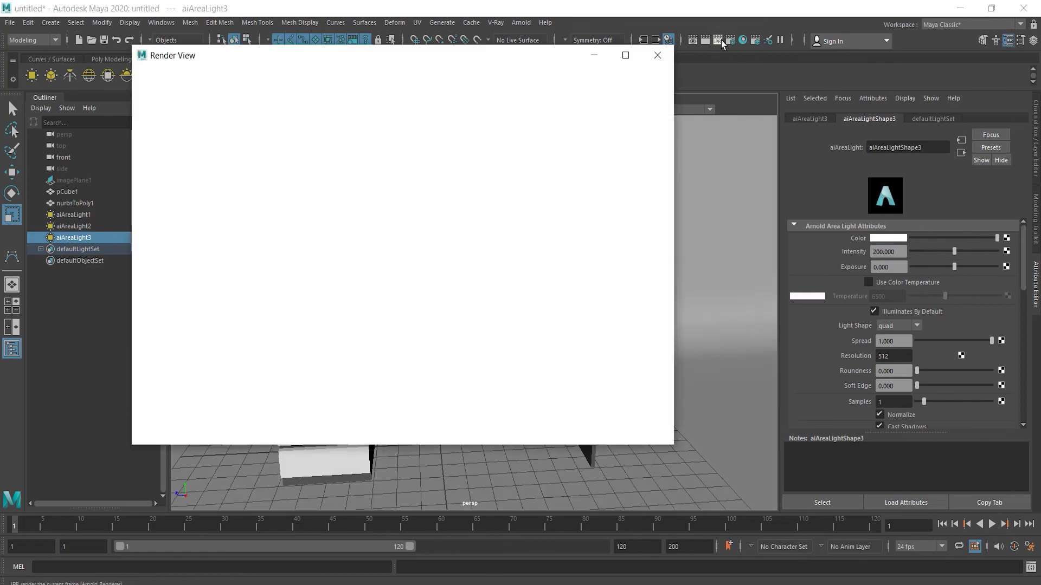